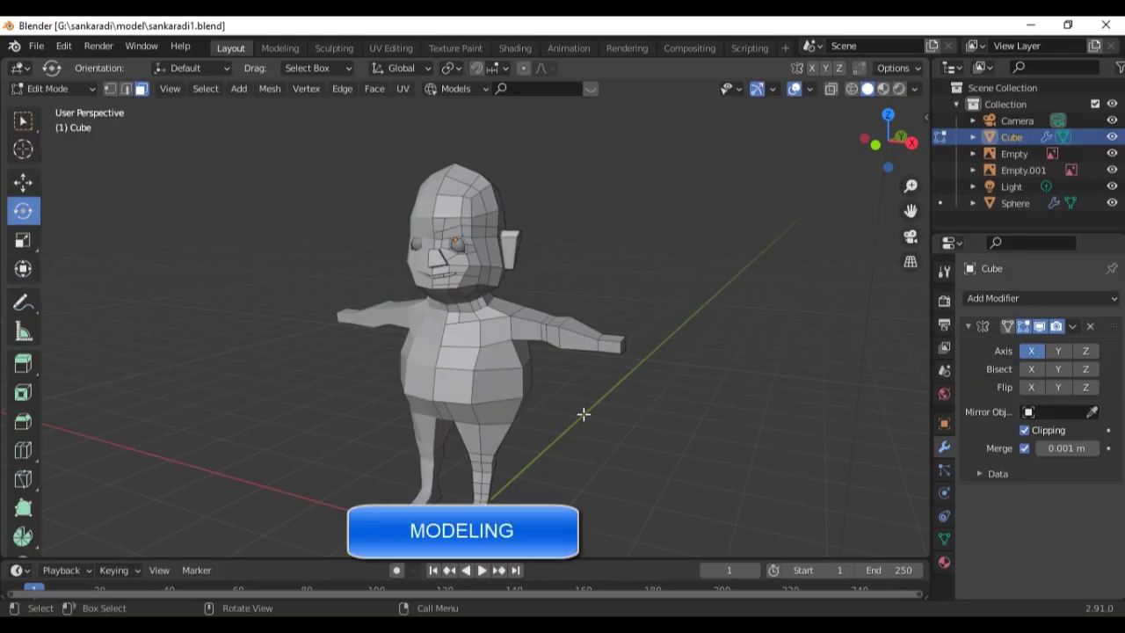
Orbit and zoom onto the old man's torso in sankaradi1.blend and enter Edit Mode
mouse_move(584, 414)
middle_mouse_down()
mouse_move(527, 402)
mouse_move(610, 396)
mouse_move(562, 334)
middle_mouse_up()
scroll(527, 401, "up", 3)
key("Tab")
key("Tab")
Switch to vertex select and move the selected chest vertices to reshape the torso
key("1")
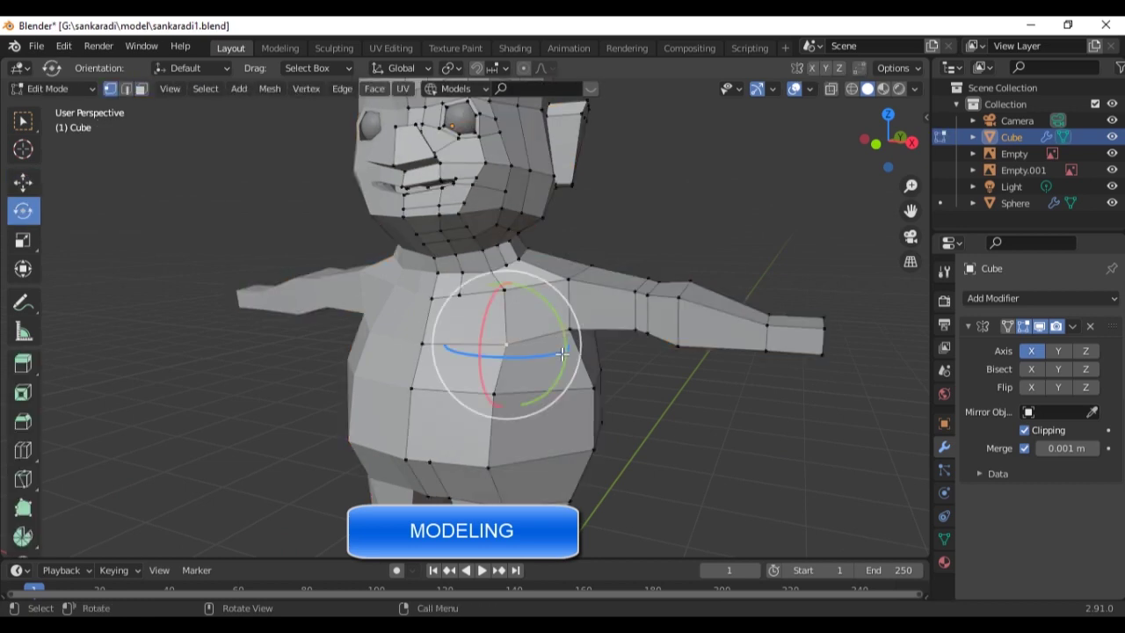
middle_click_drag(562, 353, 28, 198)
key("g")
left_click(533, 343)
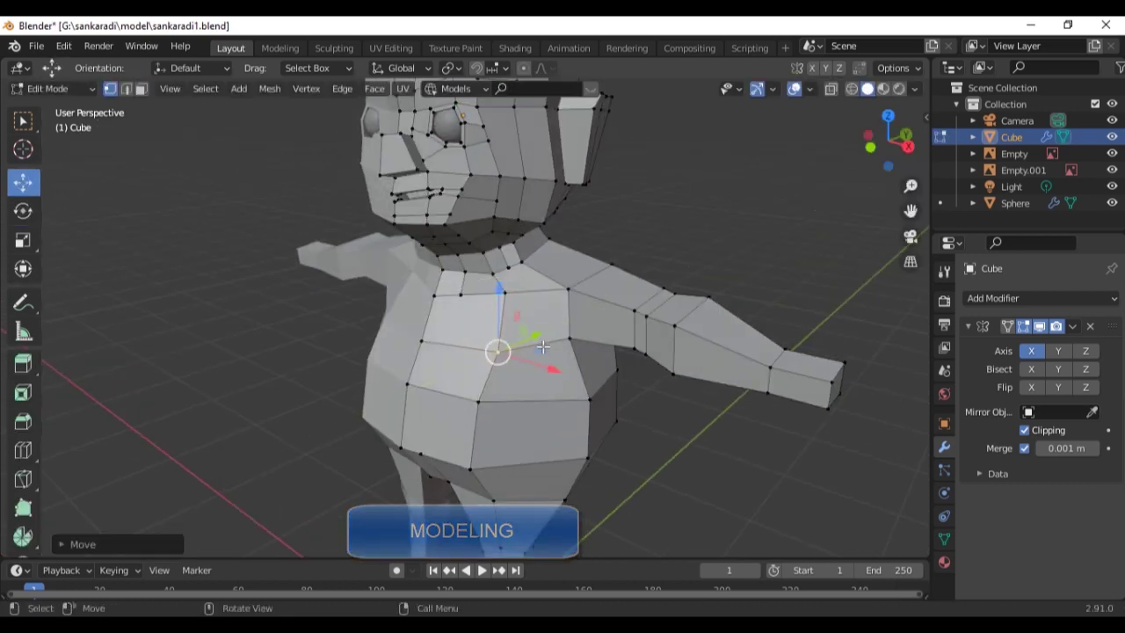
key("g")
left_click(562, 345)
Shift the torso vertices along the X and Y axes to shape the belly
middle_click_drag(562, 345, 506, 325)
key("g")
key("x")
left_click(557, 362)
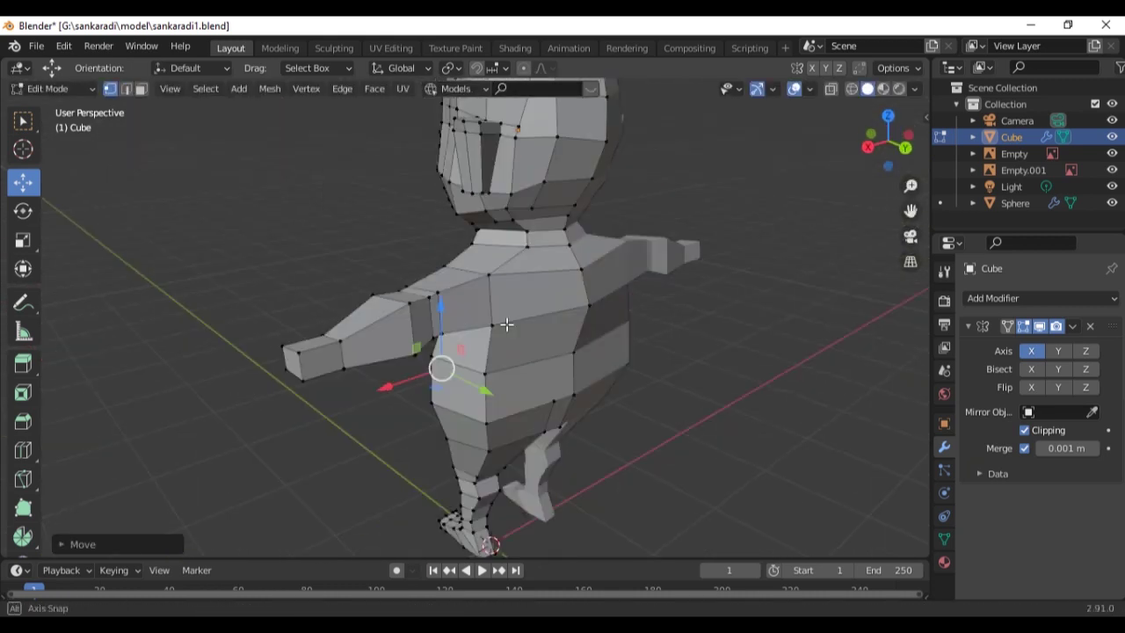
left_click_drag(621, 323, 626, 321)
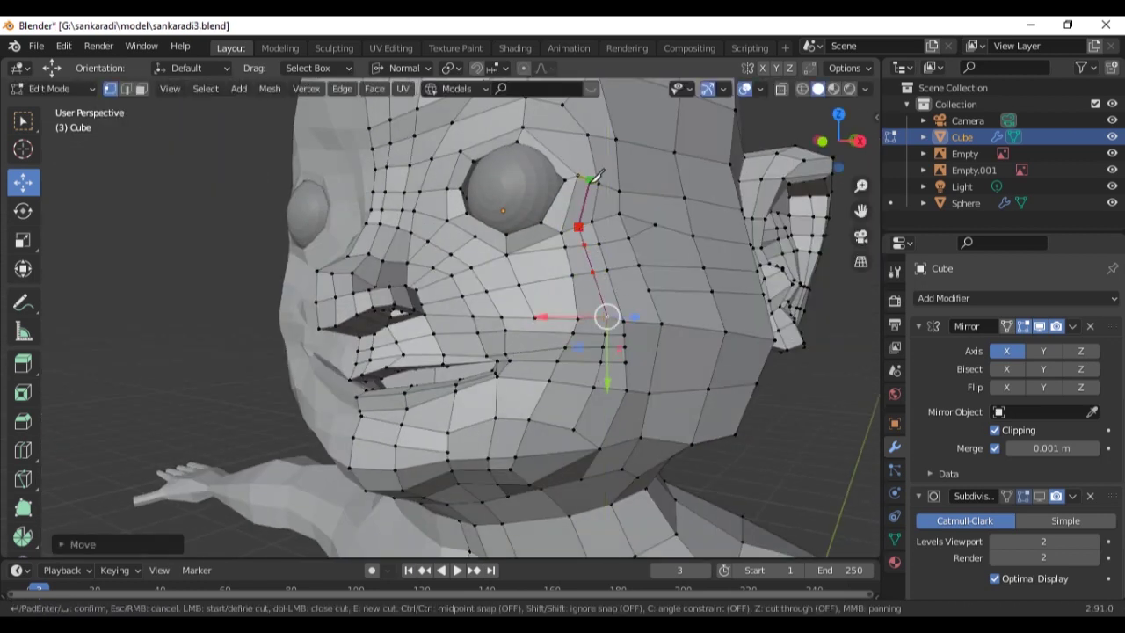
scroll(684, 303, "down", 3)
mouse_move(684, 303)
middle_mouse_down()
mouse_move(613, 447)
mouse_move(527, 431)
mouse_move(416, 370)
mouse_move(447, 422)
middle_mouse_up()
Reshape the face by moving head vertices, including the one beside the eye
key("g")
left_click(457, 413)
key("g")
left_click(466, 308)
mouse_move(465, 307)
middle_mouse_down("shift")
mouse_move(546, 457)
mouse_move(632, 373)
middle_mouse_up("shift")
left_click(629, 370)
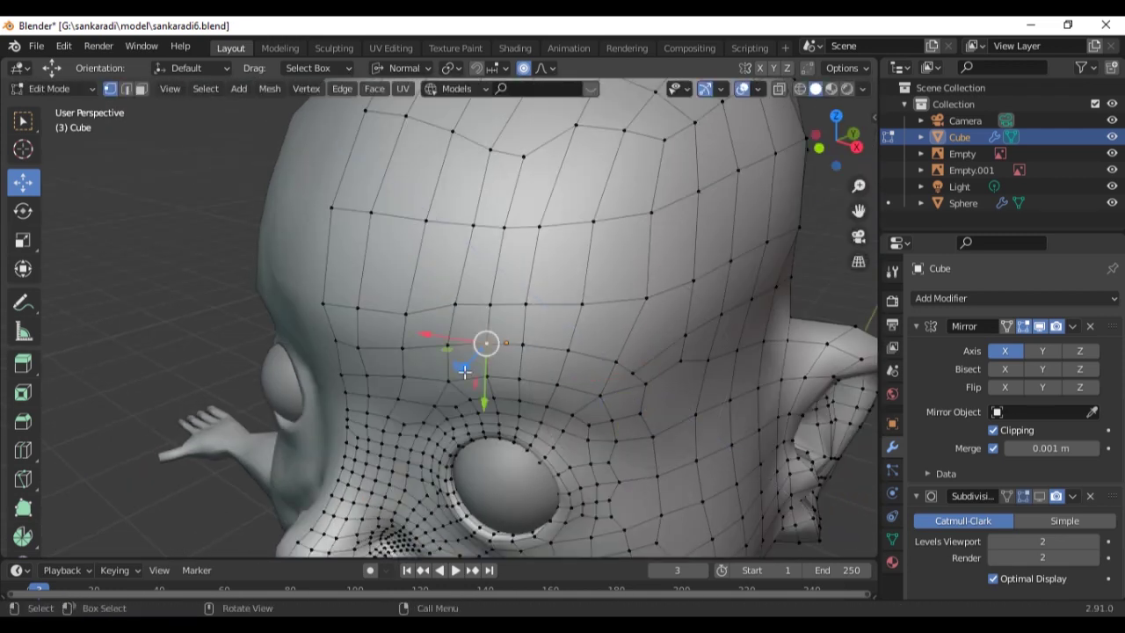
left_click_drag(464, 371, 527, 386)
scroll(650, 395, "down", 5)
scroll(548, 335, "up", 5)
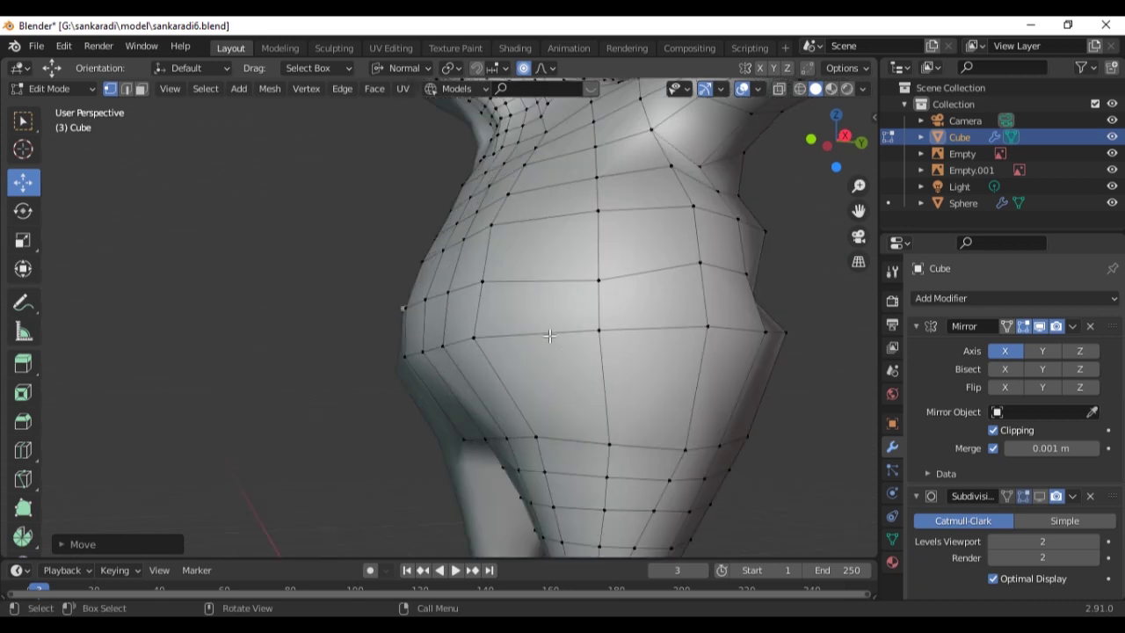
Add an edge loop around the torso, then exit Edit Mode and inspect the whole body
key("ctrl+r")
left_click(600, 387)
left_click(603, 391)
scroll(603, 391, "down", 3)
middle_click_drag(733, 390, 553, 355)
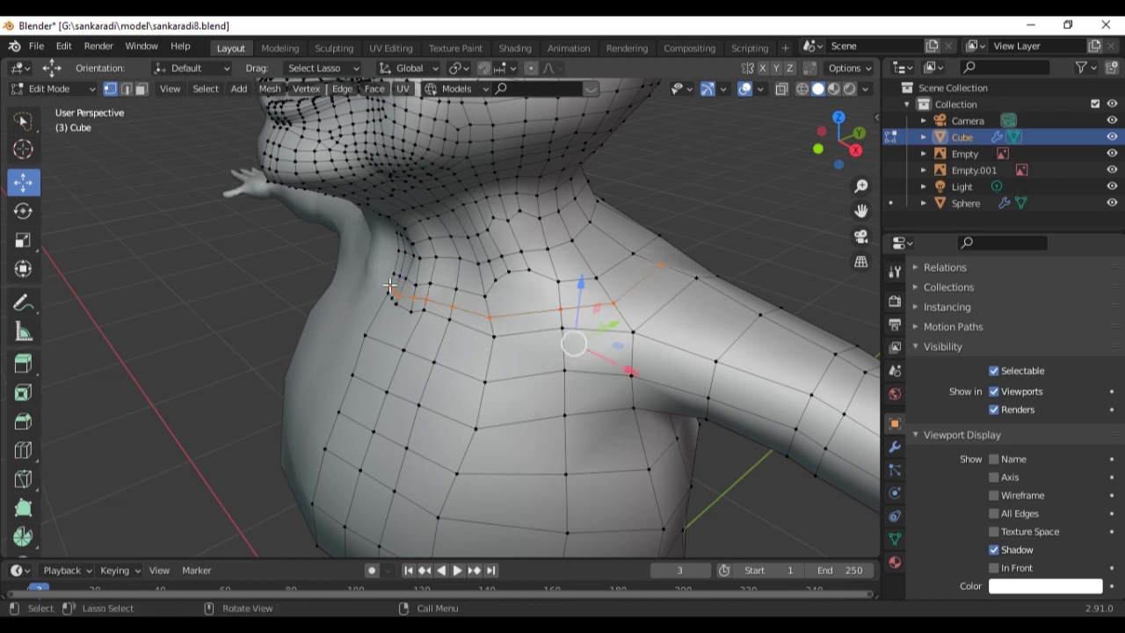
scroll(390, 285, "down", 5)
key("Tab")
scroll(540, 334, "up", 5)
middle_click_drag(541, 334, 481, 452)
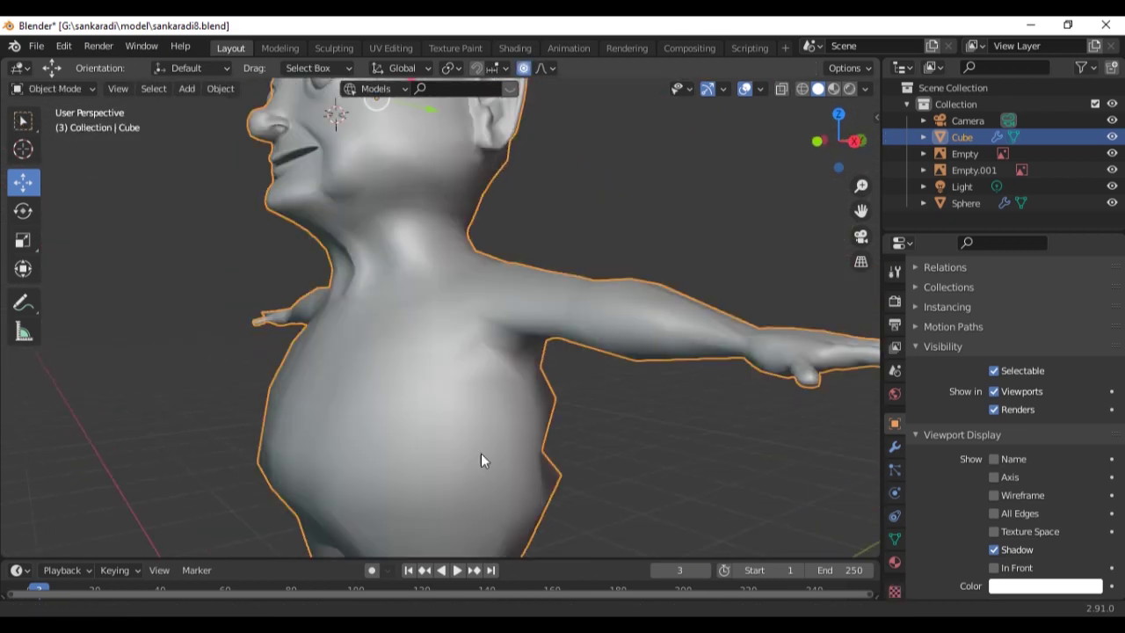
scroll(514, 419, "down", 4)
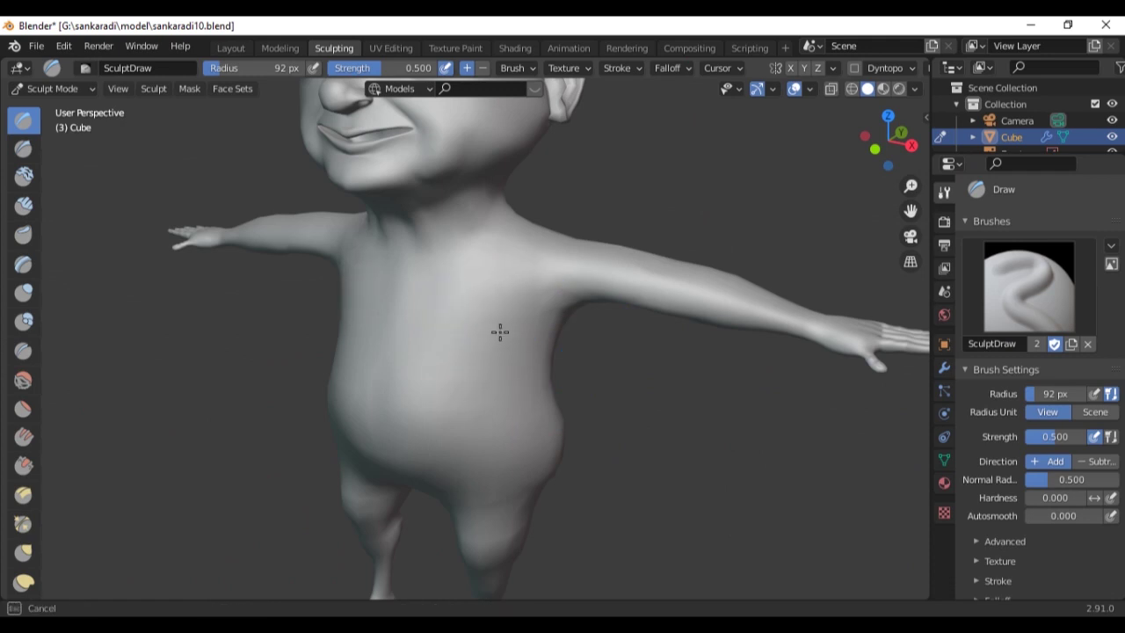
mouse_move(499, 332)
middle_mouse_down()
mouse_move(449, 319)
mouse_move(489, 326)
mouse_move(399, 352)
mouse_move(510, 392)
mouse_move(465, 414)
mouse_move(501, 419)
middle_mouse_up()
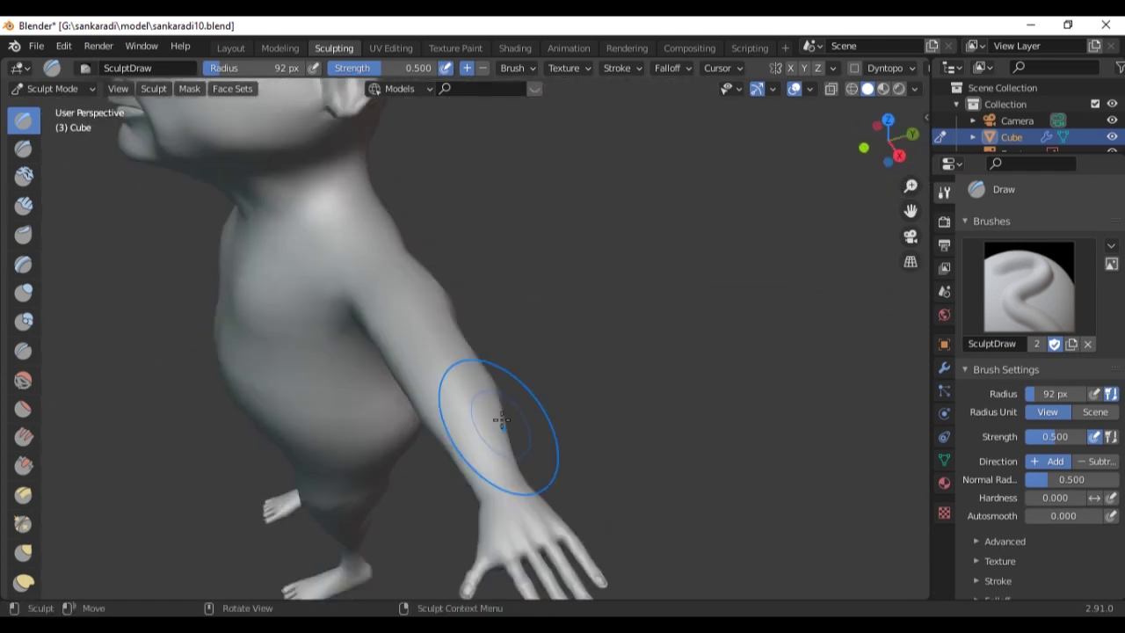
Select the glasses object, then orbit behind the head and select the hair
scroll(501, 419, "up", 3)
scroll(478, 363, "up", 2)
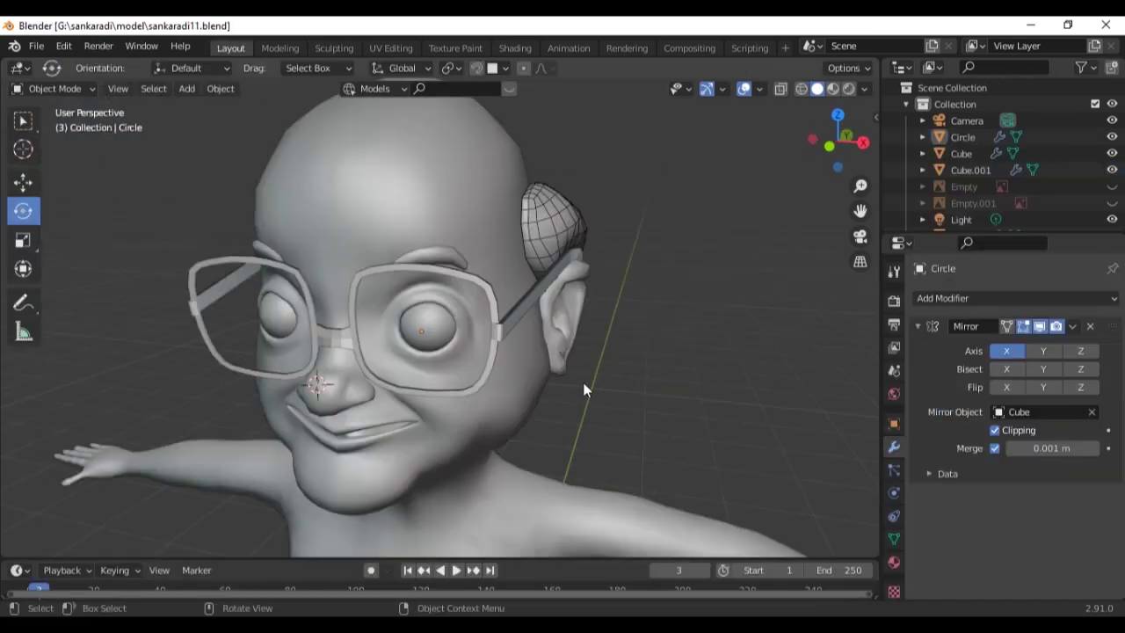
left_click(494, 334)
scroll(440, 355, "up", 2)
mouse_move(563, 292)
middle_mouse_down()
mouse_move(553, 396)
mouse_move(490, 380)
mouse_move(494, 243)
middle_mouse_up()
left_click(553, 397)
Enter Edit Mode on the body mesh and move the shirt vertices at the shoulder
left_click(490, 381)
key("Tab")
scroll(493, 244, "down", 4)
scroll(557, 412, "down", 2)
scroll(557, 412, "up", 2)
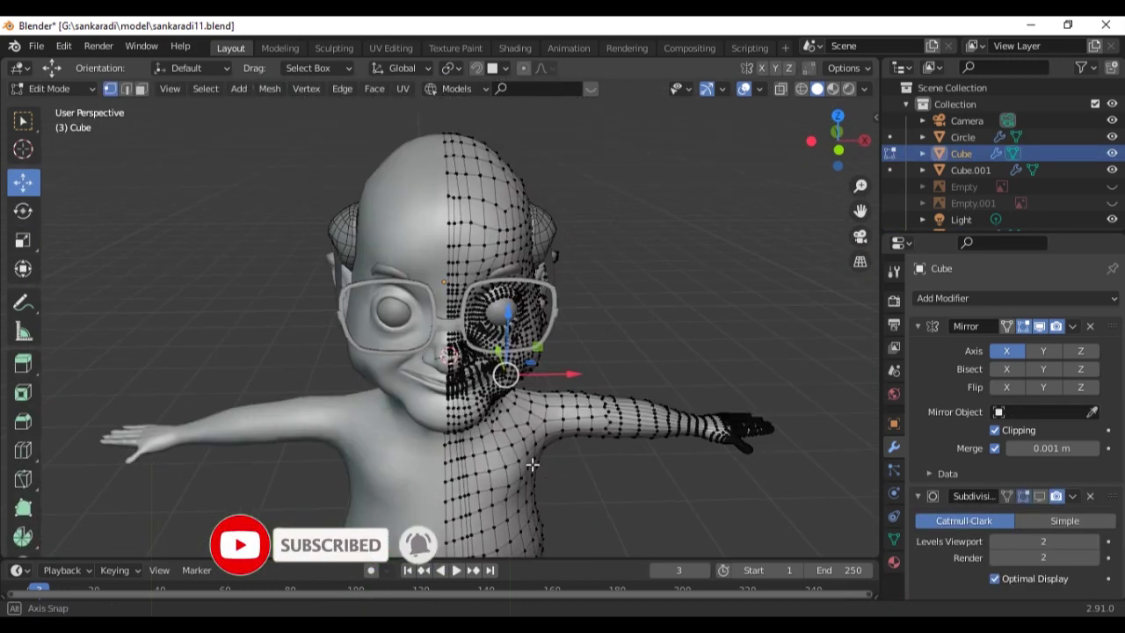
middle_click_drag(557, 412, 482, 458)
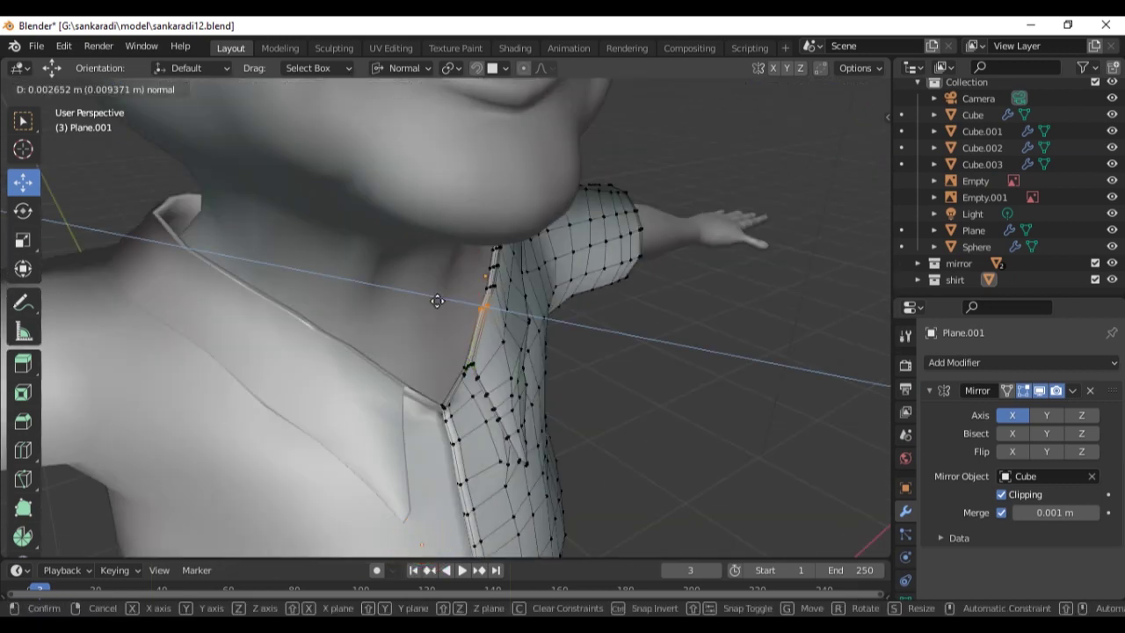
left_click(437, 300)
mouse_move(437, 301)
middle_mouse_down()
mouse_move(494, 316)
mouse_move(442, 163)
middle_mouse_up()
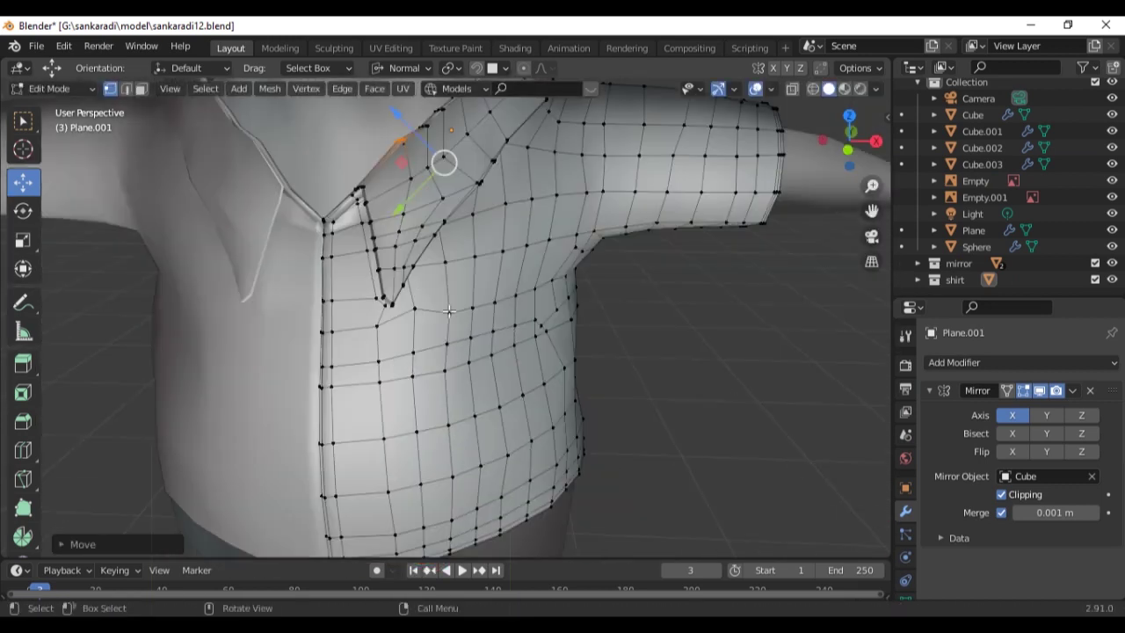
scroll(427, 307, "up", 3)
scroll(495, 343, "up", 2)
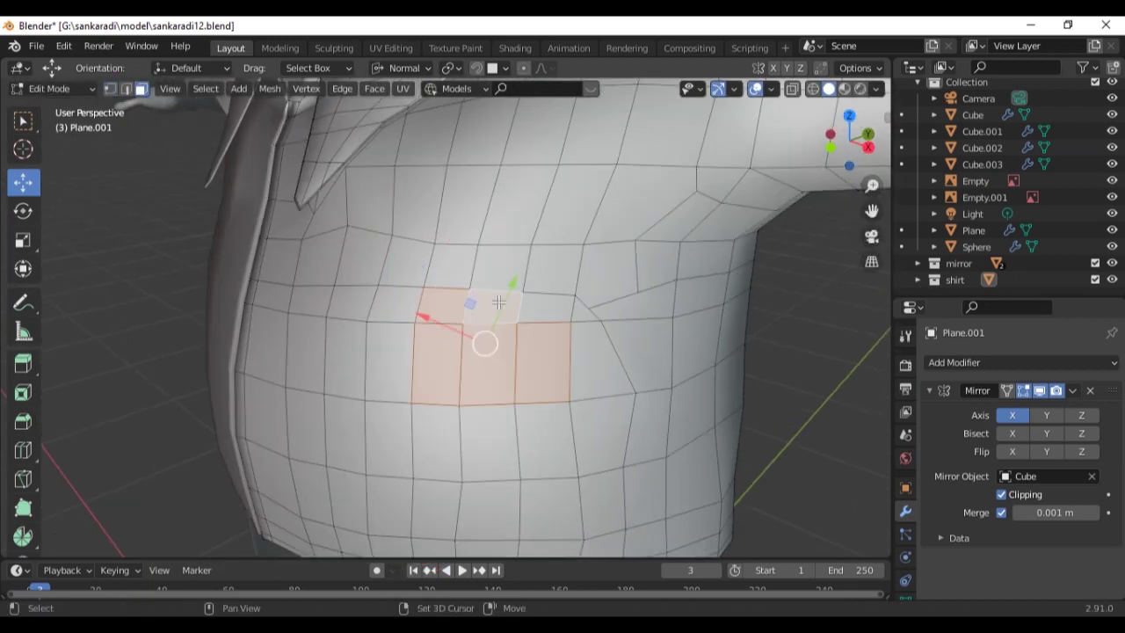
Extrude the pocket faces out from the shirt, exit Edit Mode and select the glasses
middle_click_drag(517, 322, 432, 372)
scroll(432, 372, "down", 3)
key("e")
scroll(603, 372, "down", 4)
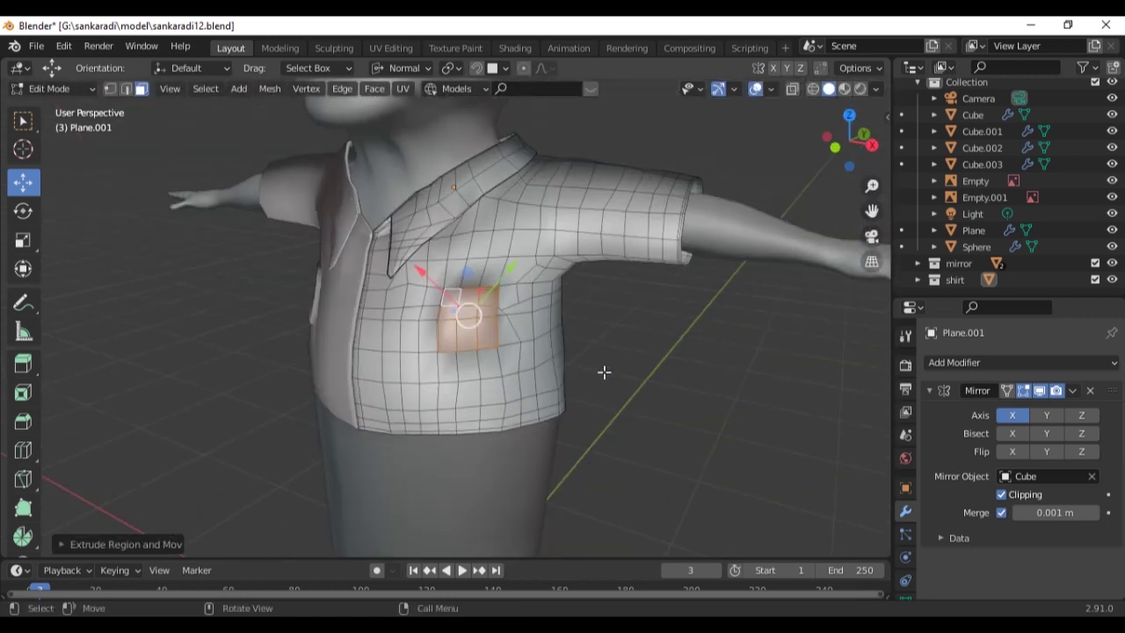
key("Tab")
middle_click_drag(603, 372, 599, 419)
scroll(577, 422, "up", 3)
left_click(455, 378)
mouse_move(456, 380)
middle_mouse_down()
mouse_move(544, 375)
mouse_move(306, 417)
mouse_move(577, 424)
middle_mouse_up()
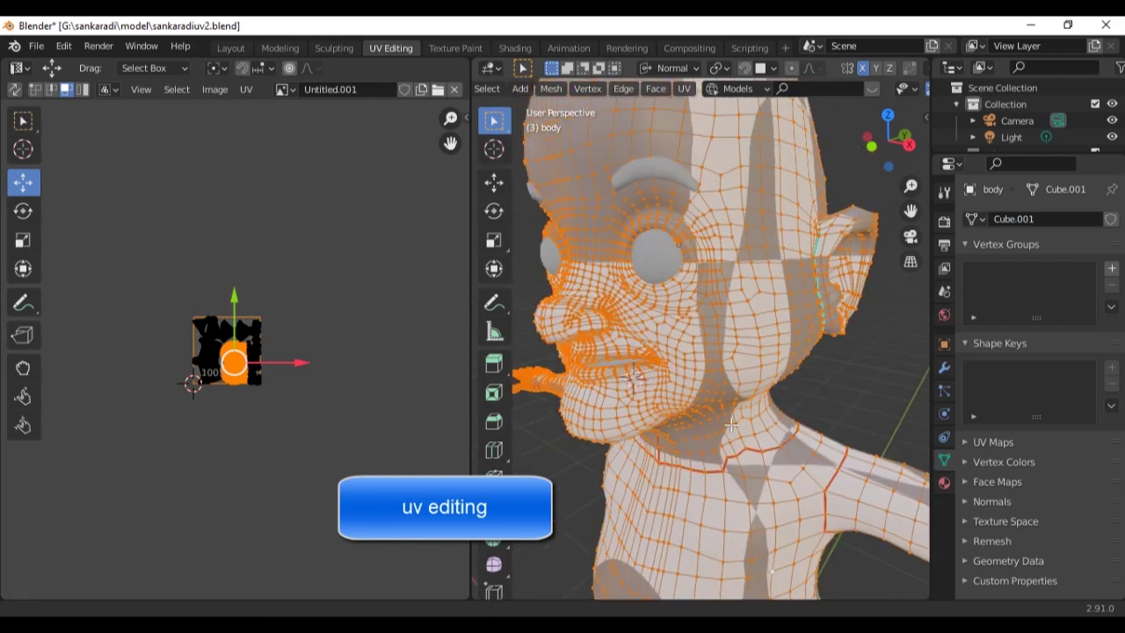
Deselect and reselect the whole mesh to show all UV islands, including the ear
key("alt+a")
scroll(324, 385, "up", 3)
scroll(324, 385, "up", 2)
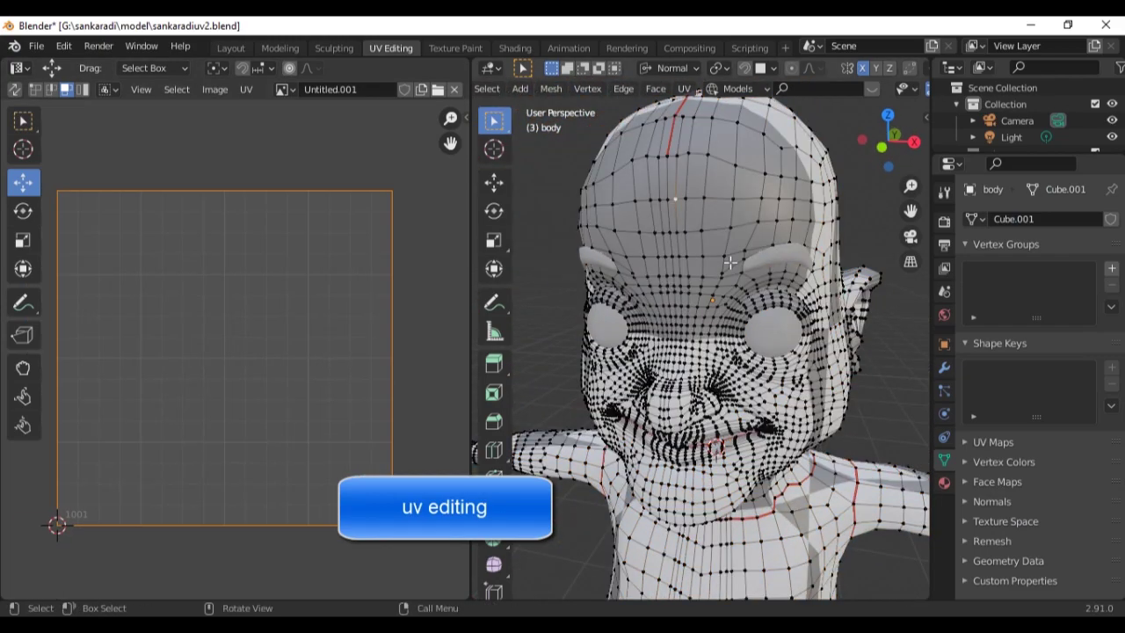
key("a")
scroll(156, 199, "up", 2)
scroll(156, 199, "up", 2)
middle_click_drag(350, 300, 134, 377)
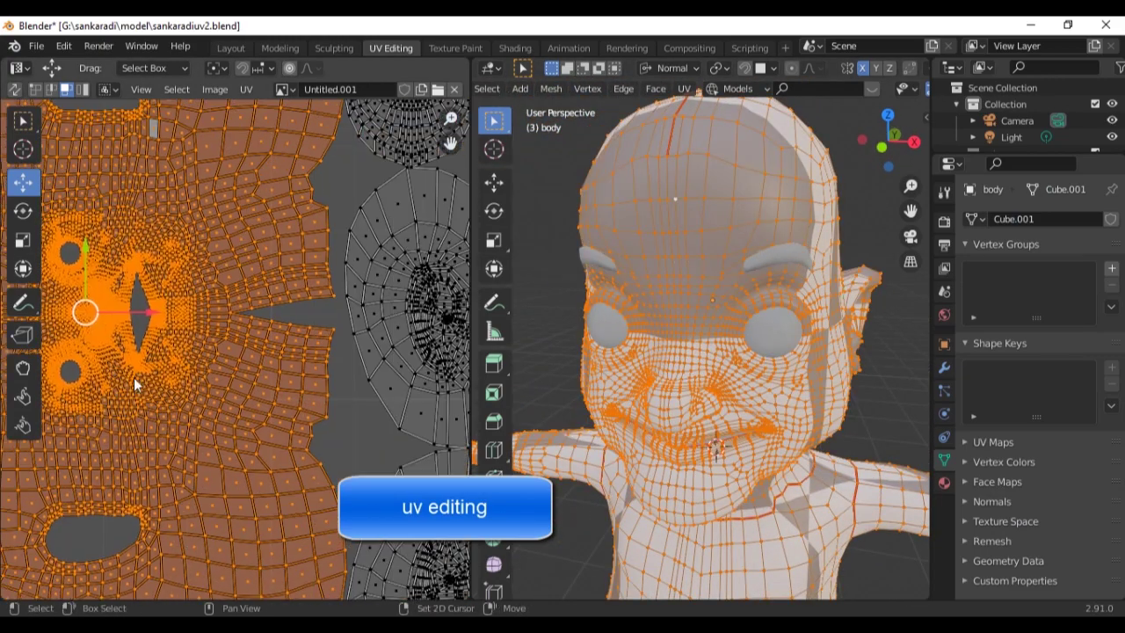
scroll(134, 377, "down", 2)
Select only the linked ear UV island and inspect it up close
key("alt+a")
key("l")
scroll(285, 312, "up", 4)
scroll(249, 374, "up", 2)
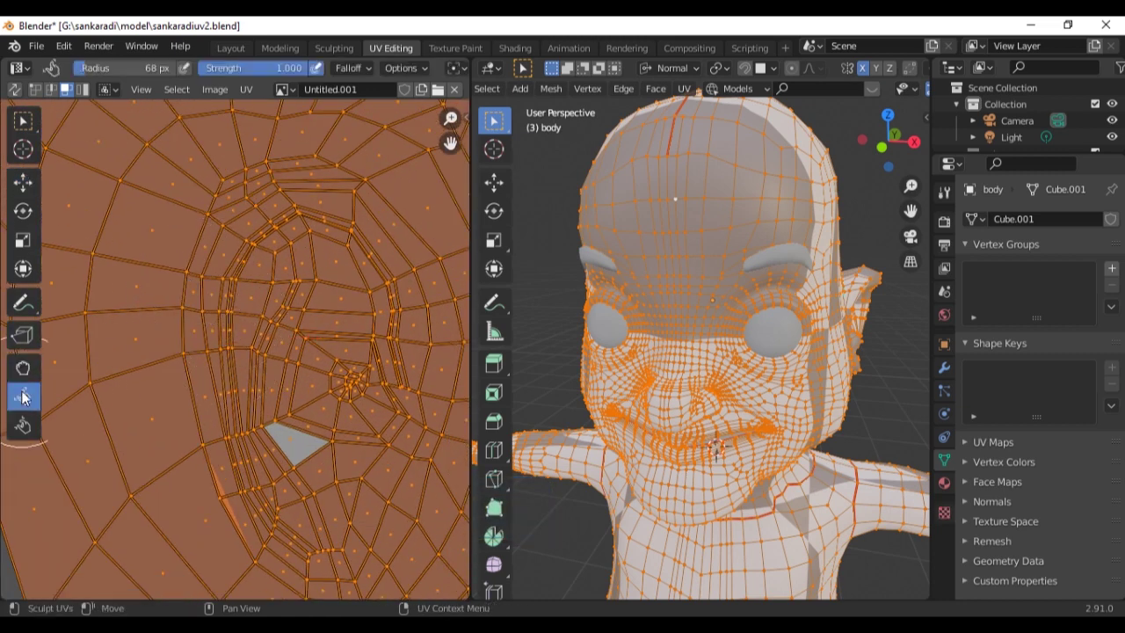
middle_click_drag(217, 425, 232, 366)
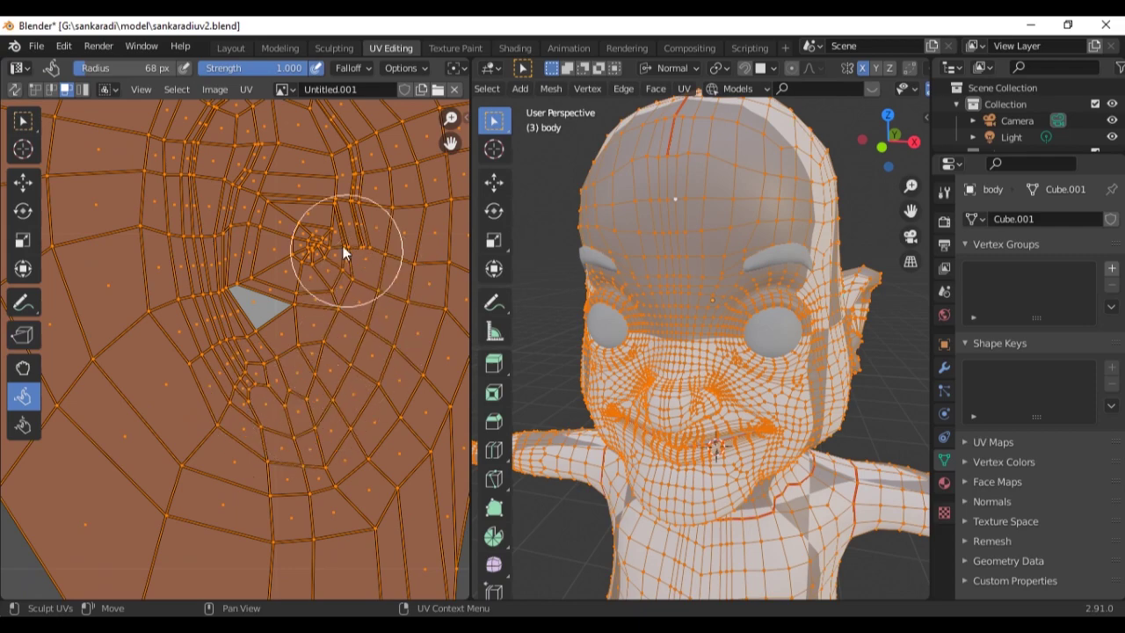
middle_click_drag(334, 251, 351, 369)
scroll(316, 200, "down", 3)
scroll(331, 281, "down", 4)
scroll(427, 401, "down", 1)
scroll(304, 368, "up", 2)
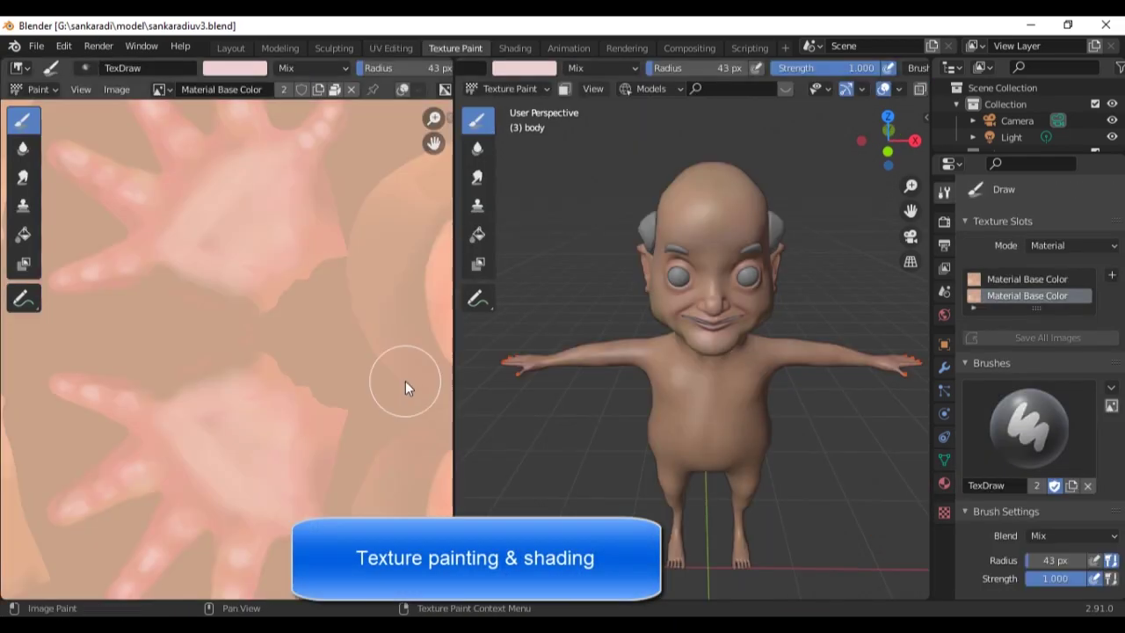
Lower the paint brush strength to 0.430 for painting the head
middle_click_drag(698, 418, 681, 418)
scroll(674, 287, "up", 1)
scroll(674, 286, "up", 4)
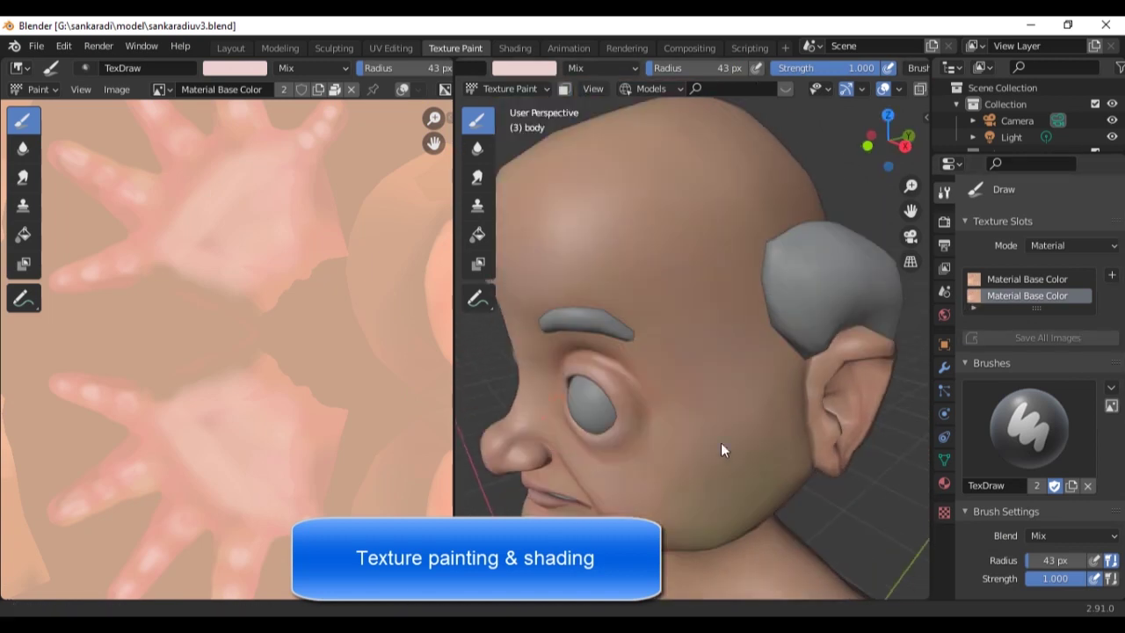
mouse_move(681, 293)
middle_mouse_down()
mouse_move(642, 221)
mouse_move(677, 249)
middle_mouse_up()
key("shift+f")
left_click(588, 226)
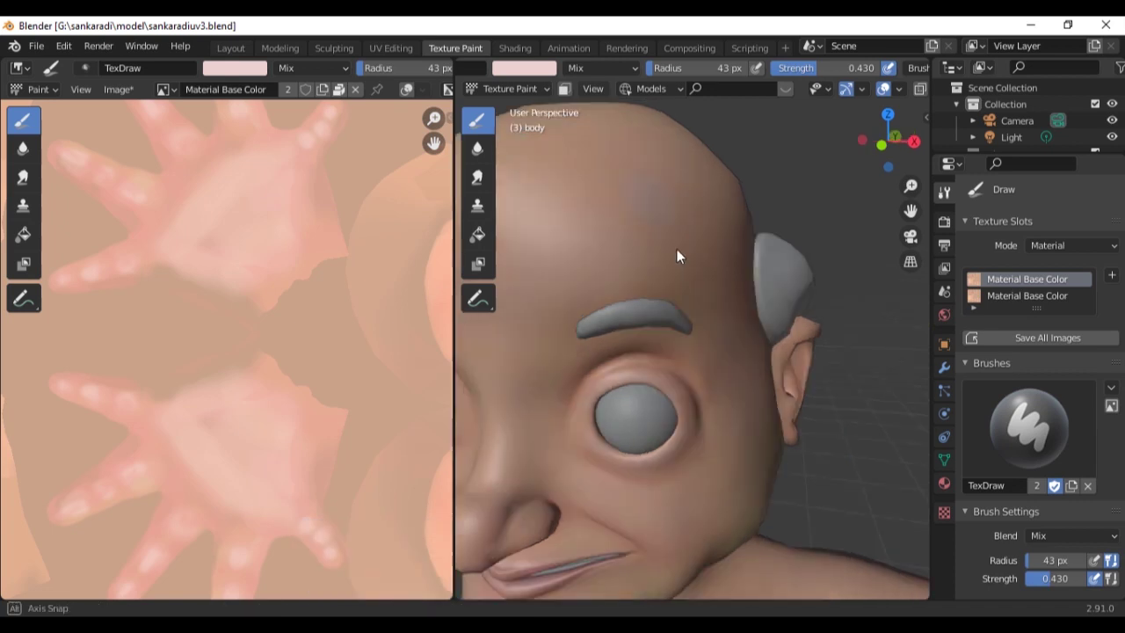
key("e")
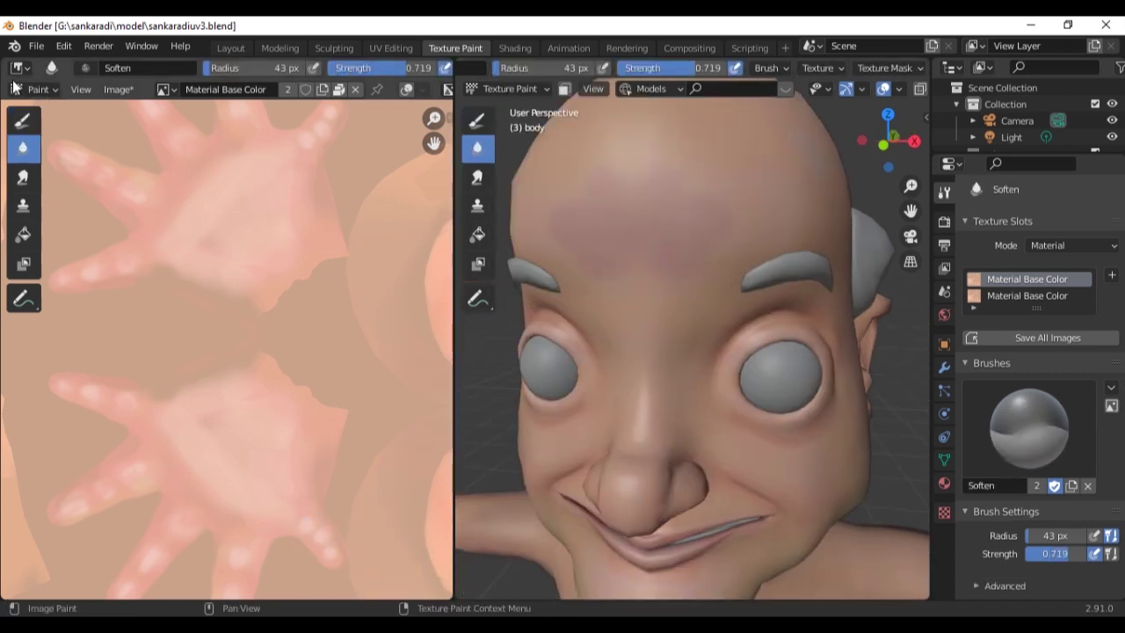
Inspect the face UVs on the texture image and the paint around the mouth and chin
scroll(194, 196, "down", 2)
scroll(343, 317, "down", 2)
mouse_move(233, 399)
middle_mouse_down()
mouse_move(227, 411)
mouse_move(294, 359)
middle_mouse_up()
scroll(294, 360, "up", 6)
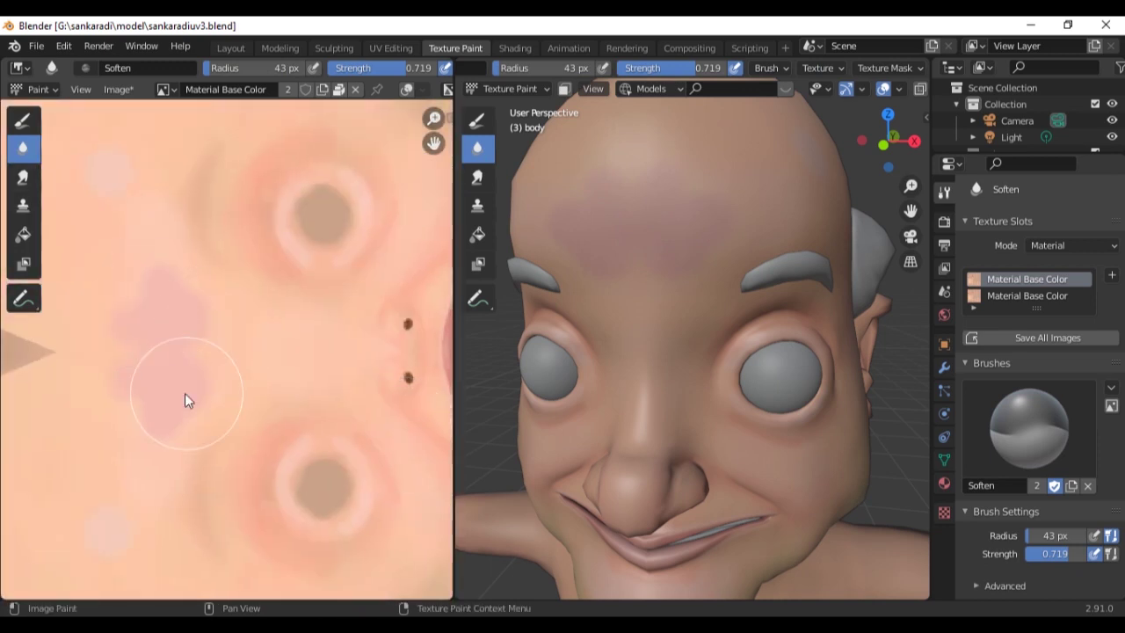
middle_click_drag(563, 343, 674, 342)
scroll(707, 413, "up", 5)
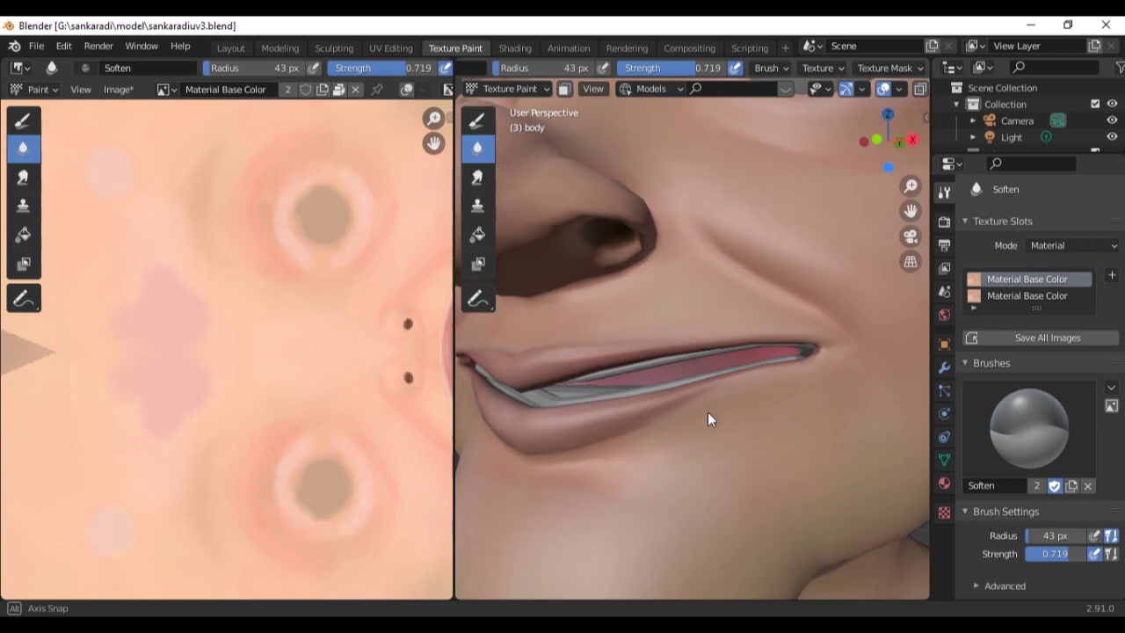
scroll(719, 377, "up", 3)
middle_click_drag(720, 377, 722, 490)
scroll(722, 489, "down", 6)
mouse_move(663, 384)
middle_mouse_down()
mouse_move(722, 423)
mouse_move(748, 465)
mouse_move(690, 437)
middle_mouse_up()
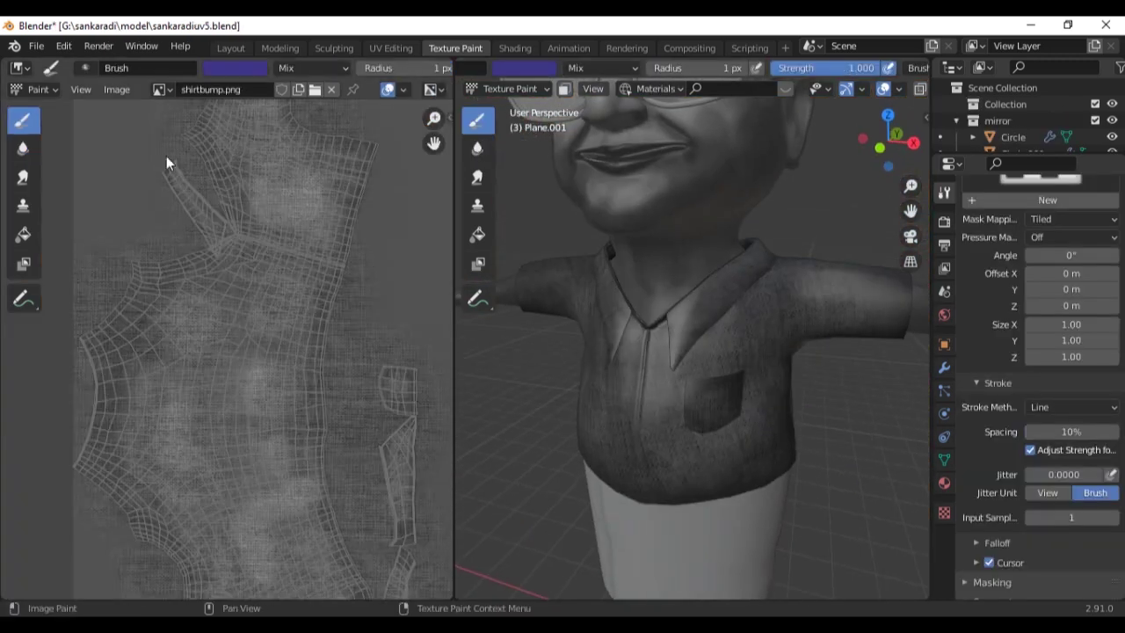
Load the shirt base colour image and make it the active paint slot
left_click(159, 89)
left_click(242, 239)
scroll(696, 374, "up", 3)
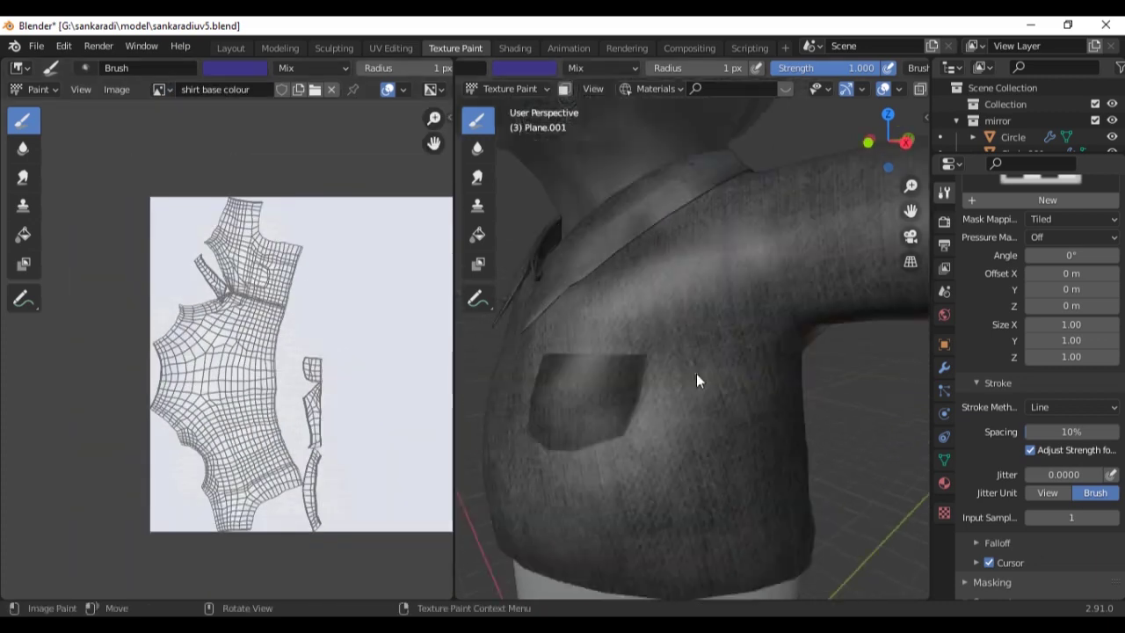
scroll(1042, 277, "up", 6)
scroll(1043, 276, "up", 5)
left_click(996, 250)
mouse_move(870, 299)
middle_mouse_down()
mouse_move(765, 342)
mouse_move(744, 393)
middle_mouse_up()
scroll(742, 400, "down", 4)
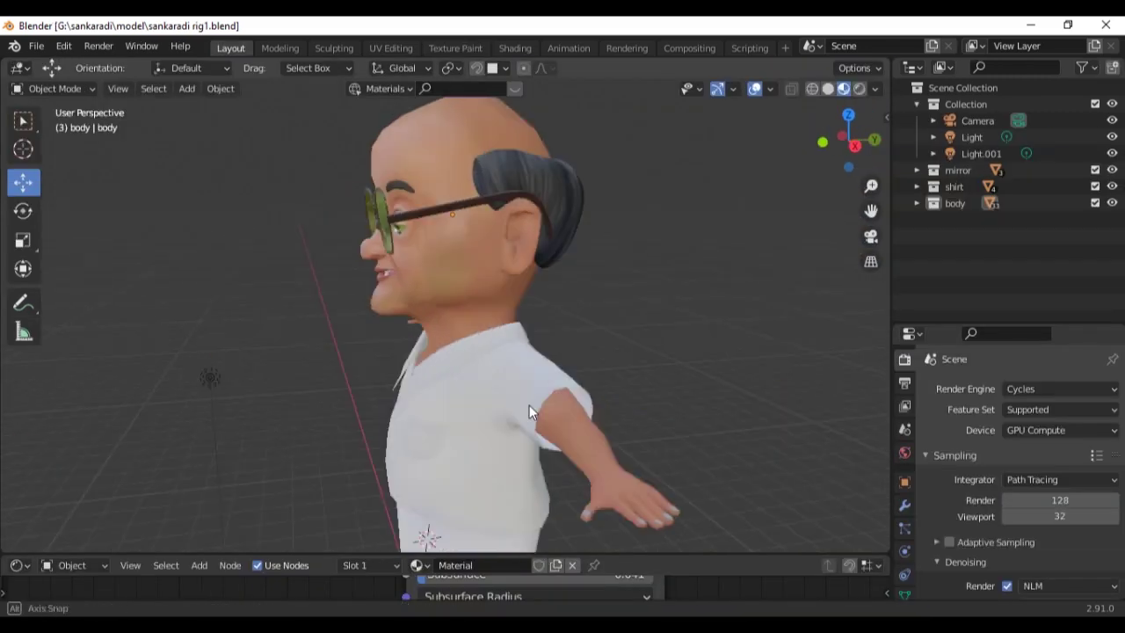
scroll(527, 395, "up", 5)
Select the eye2 light and preview the head in rendered shading
left_click(451, 263)
middle_click_drag(502, 332, 579, 318)
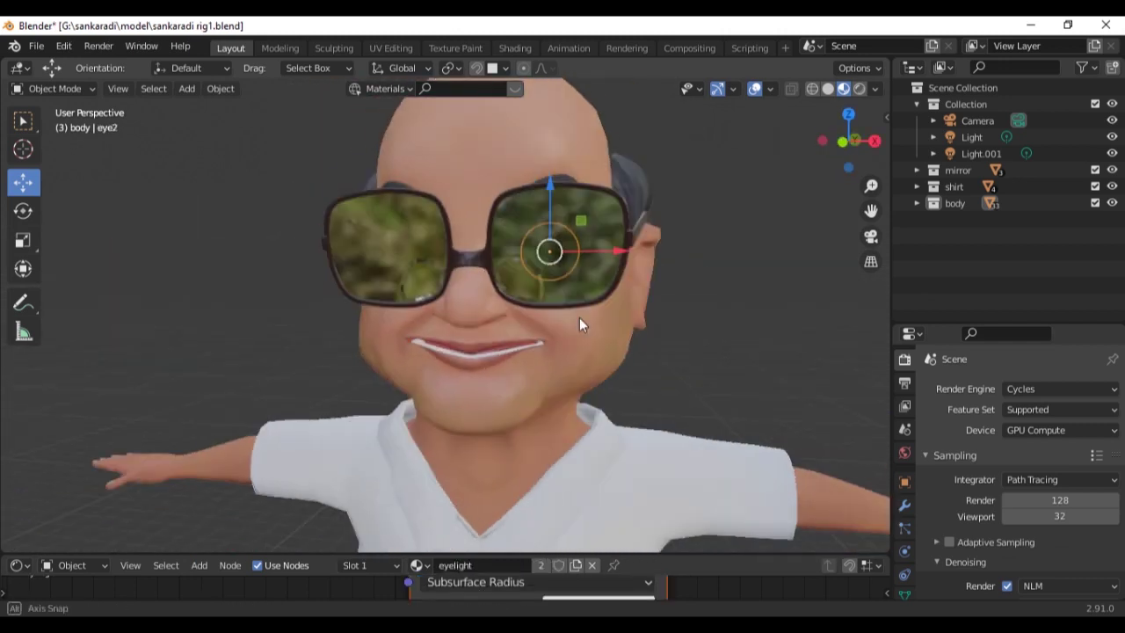
left_click(859, 89)
mouse_move(712, 302)
middle_mouse_down()
mouse_move(675, 310)
mouse_move(715, 301)
middle_mouse_up()
scroll(720, 351, "down", 2)
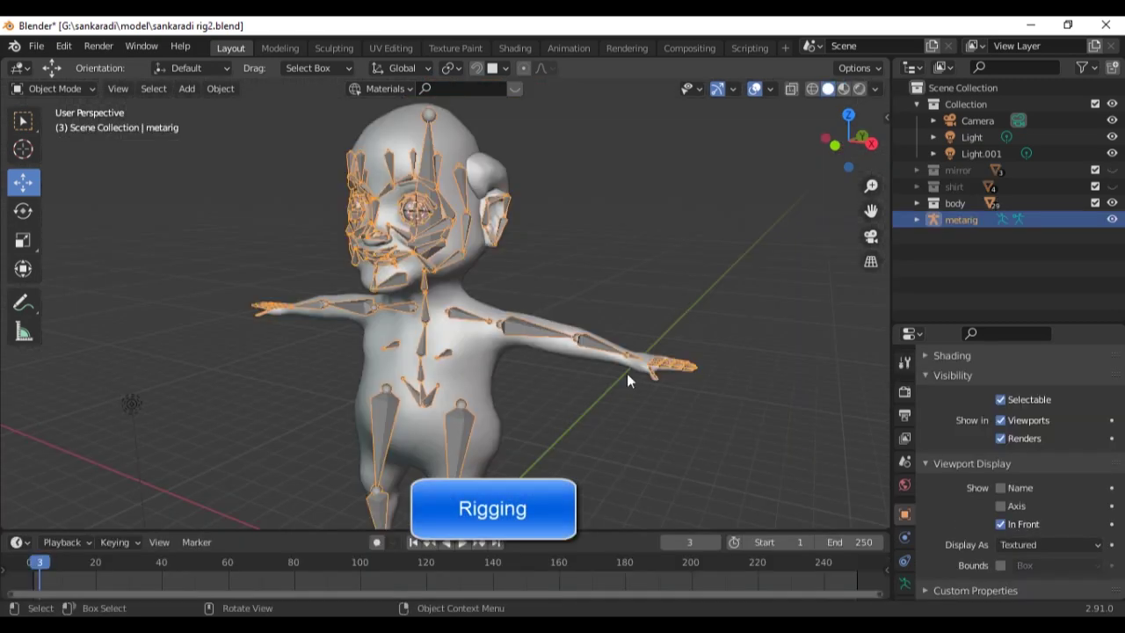
scroll(626, 373, "up", 2)
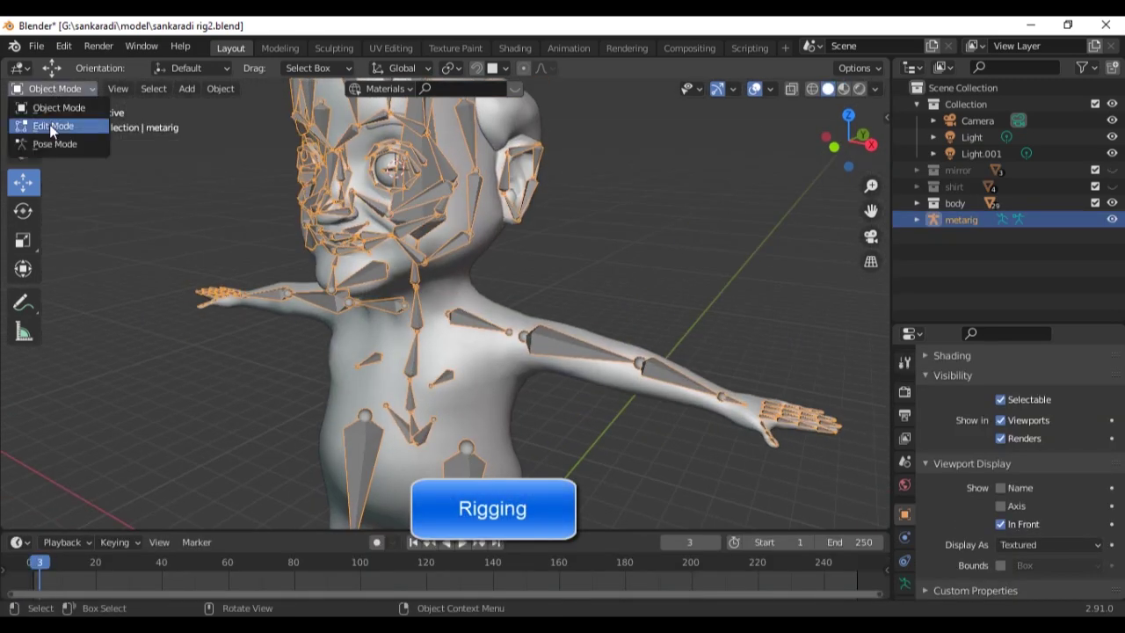
Switch the metarig into Edit Mode and select its head and left thigh bones
left_click(49, 124)
left_click(590, 261)
scroll(571, 340, "up", 3)
mouse_move(571, 340)
middle_mouse_down()
mouse_move(475, 327)
mouse_move(550, 346)
middle_mouse_up()
left_click(472, 327)
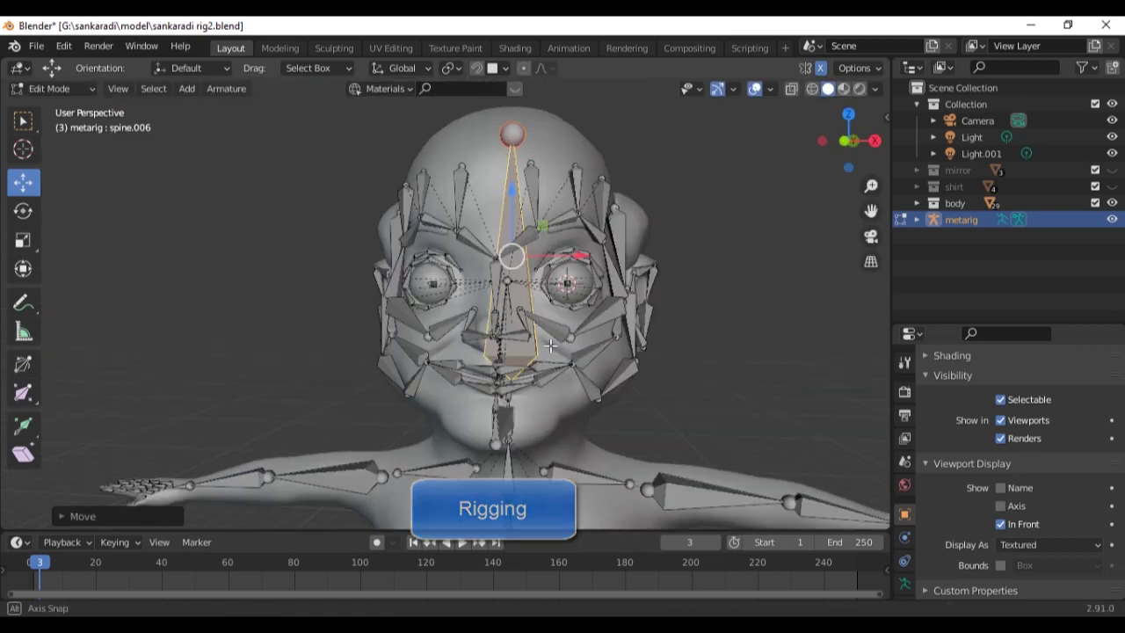
scroll(551, 369, "down", 4)
scroll(550, 396, "up", 5)
mouse_move(550, 397)
middle_mouse_down()
mouse_move(557, 340)
mouse_move(585, 304)
middle_mouse_up()
left_click(532, 352)
scroll(586, 304, "down", 3)
scroll(304, 289, "up", 2)
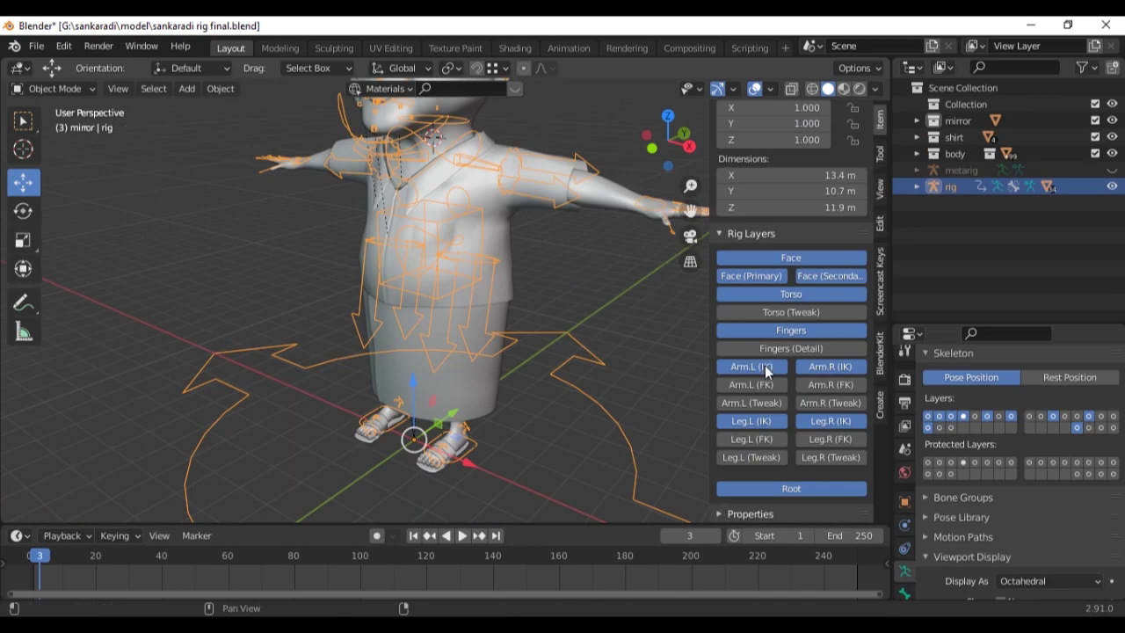
scroll(435, 433, "up", 6)
From a front view of the head, grab and reposition the selected metarig bones
mouse_move(435, 434)
middle_mouse_down()
mouse_move(367, 303)
mouse_move(281, 223)
middle_mouse_up()
scroll(280, 223, "down", 4)
middle_click_drag(400, 303, 503, 373)
scroll(812, 372, "up", 1)
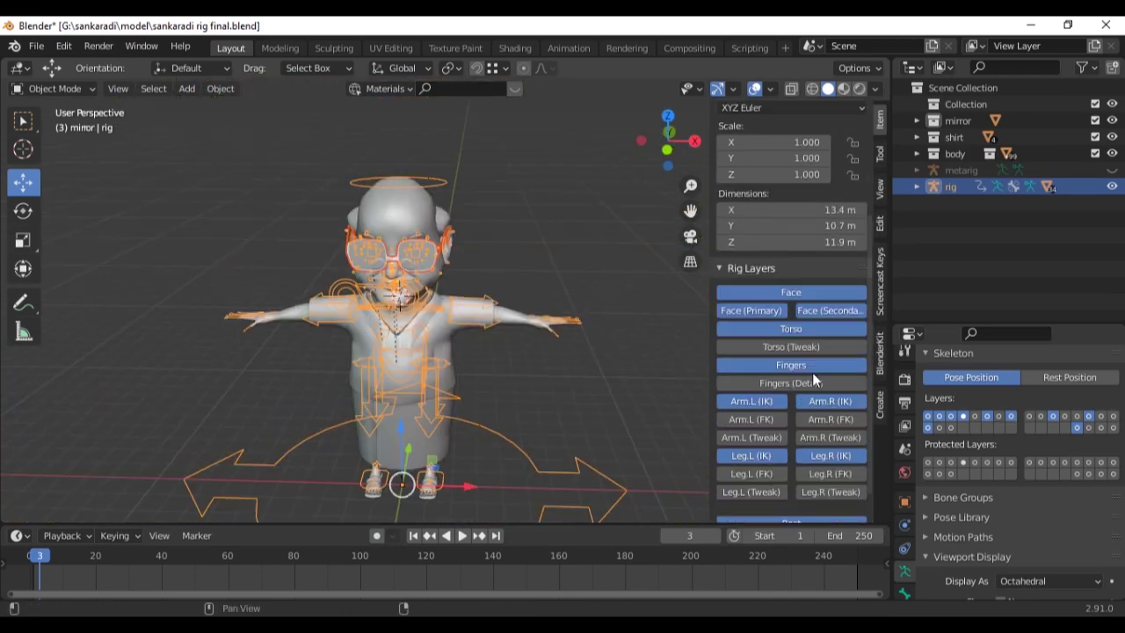
scroll(812, 372, "down", 1)
middle_click_drag(410, 376, 485, 357)
key("g")
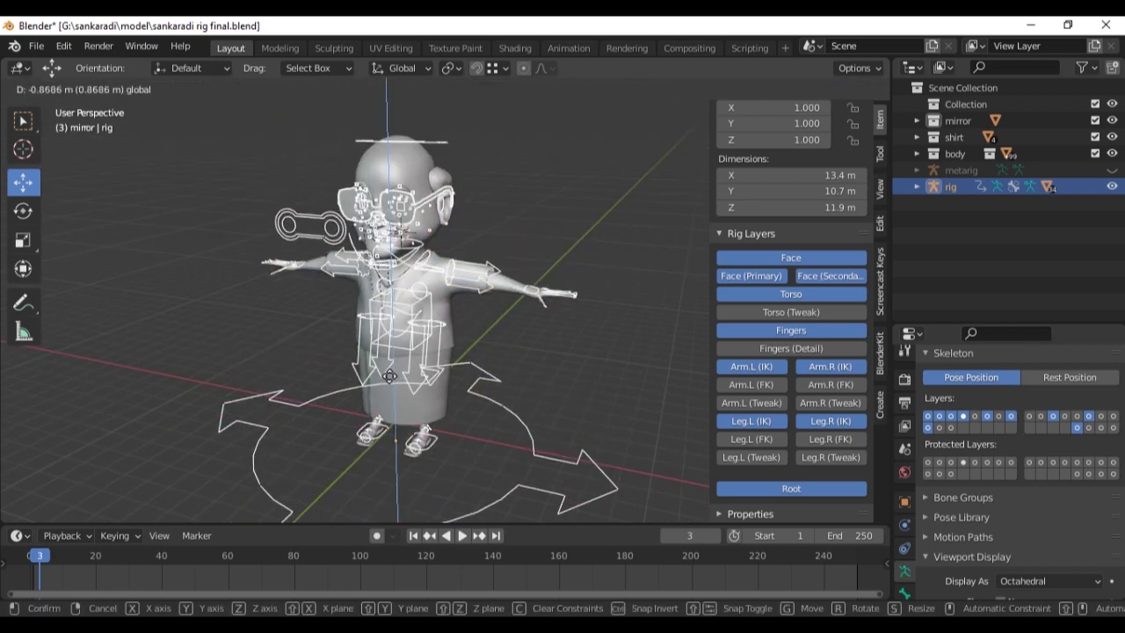
left_click(389, 376)
In Pose Mode, move the left and right hand IK controls to new positions
key("ctrl+Tab")
scroll(253, 193, "up", 5)
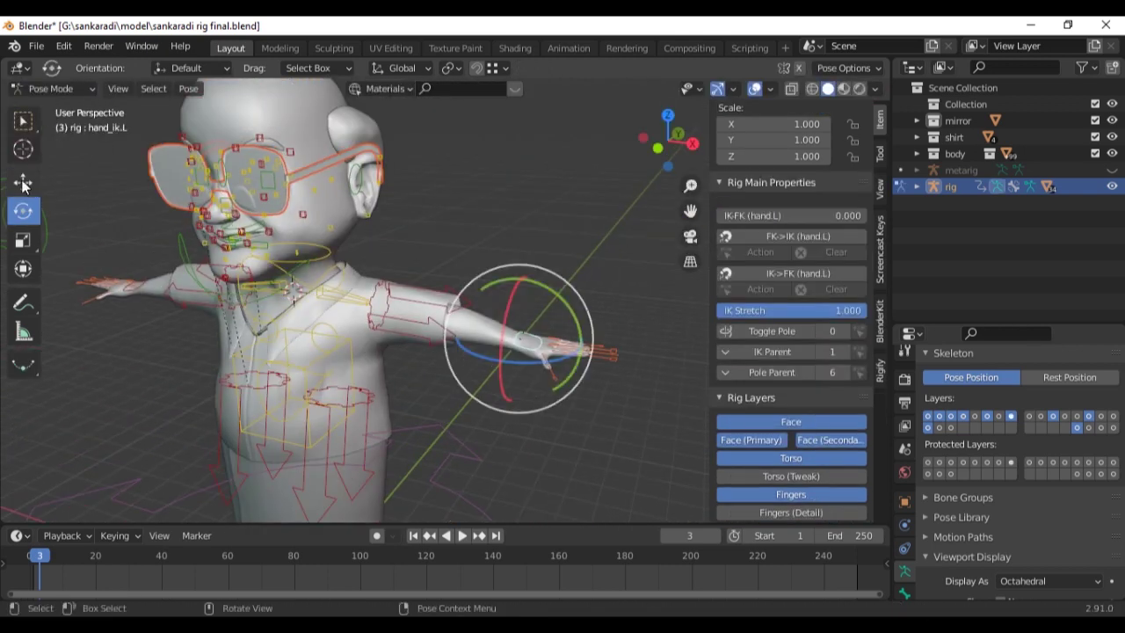
left_click(537, 345)
mouse_move(537, 346)
middle_mouse_down()
mouse_move(466, 334)
mouse_move(254, 344)
middle_mouse_up()
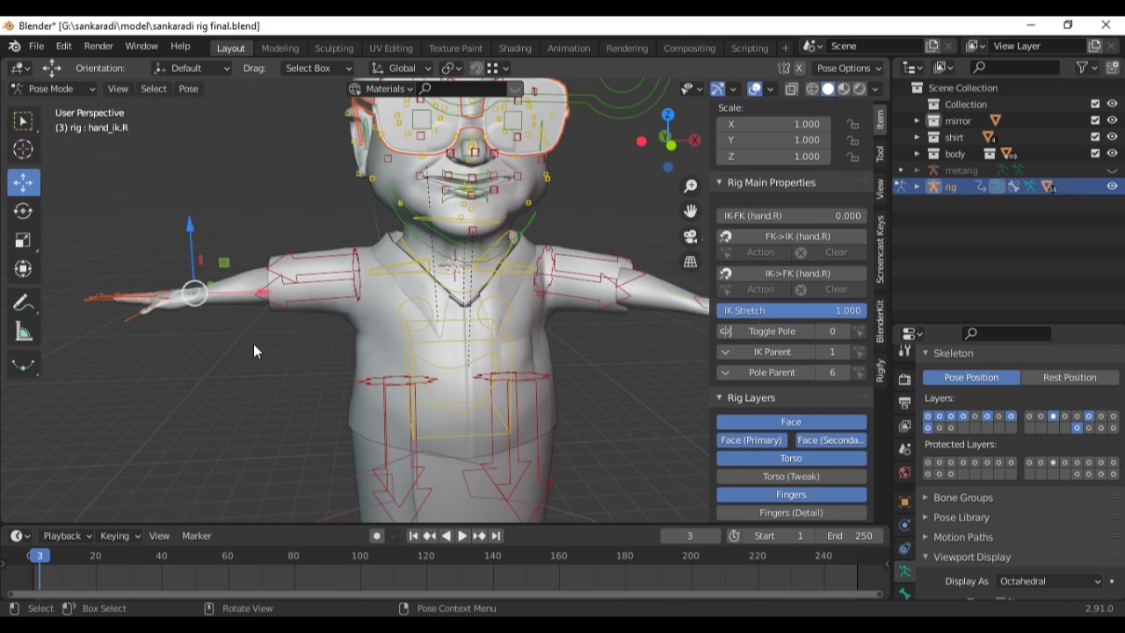
left_click(253, 344)
key("g")
left_click(436, 370)
Select the torso control and rotate the hips around the X axis
left_click(390, 377)
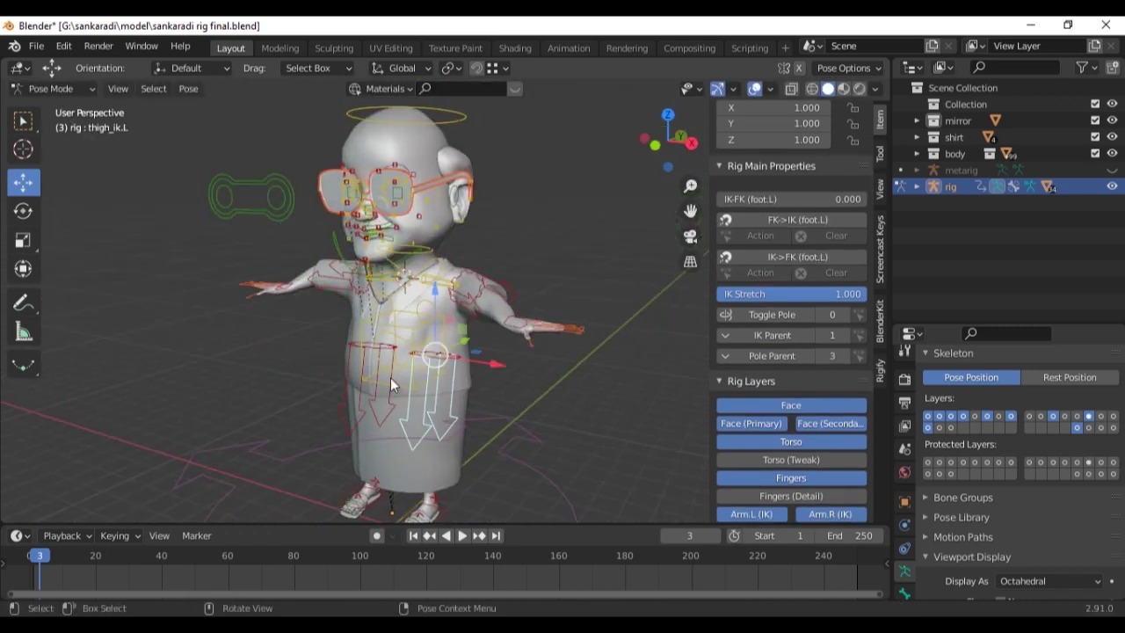
middle_click_drag(390, 377, 366, 429)
left_click(24, 213)
left_click_drag(326, 351, 299, 364)
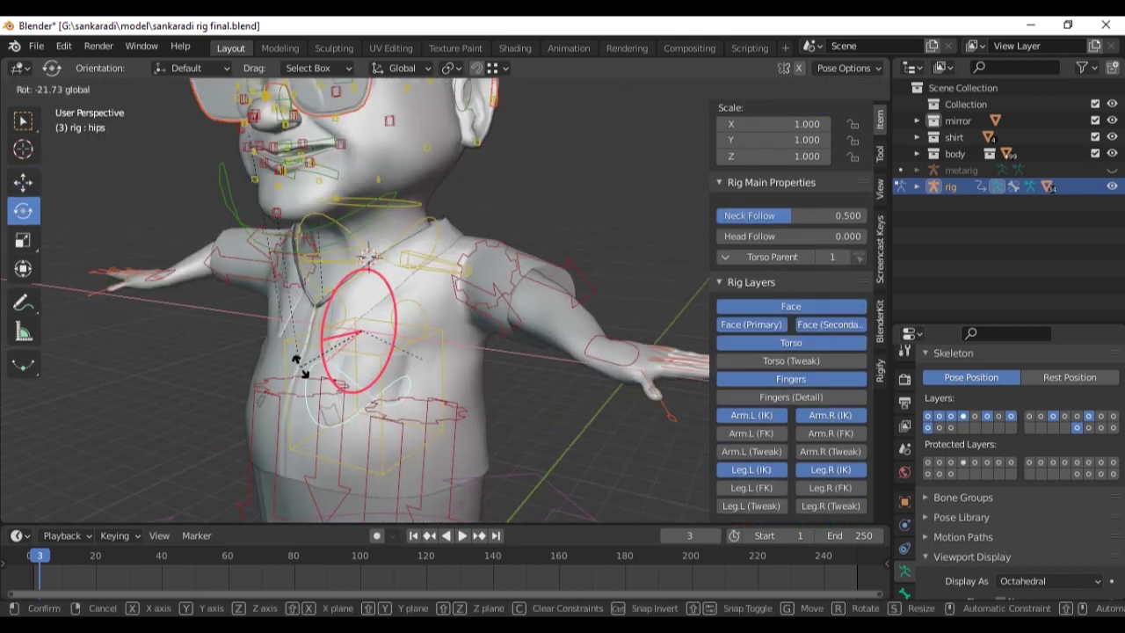
scroll(420, 380, "down", 4)
scroll(502, 460, "down", 2)
scroll(352, 351, "up", 8)
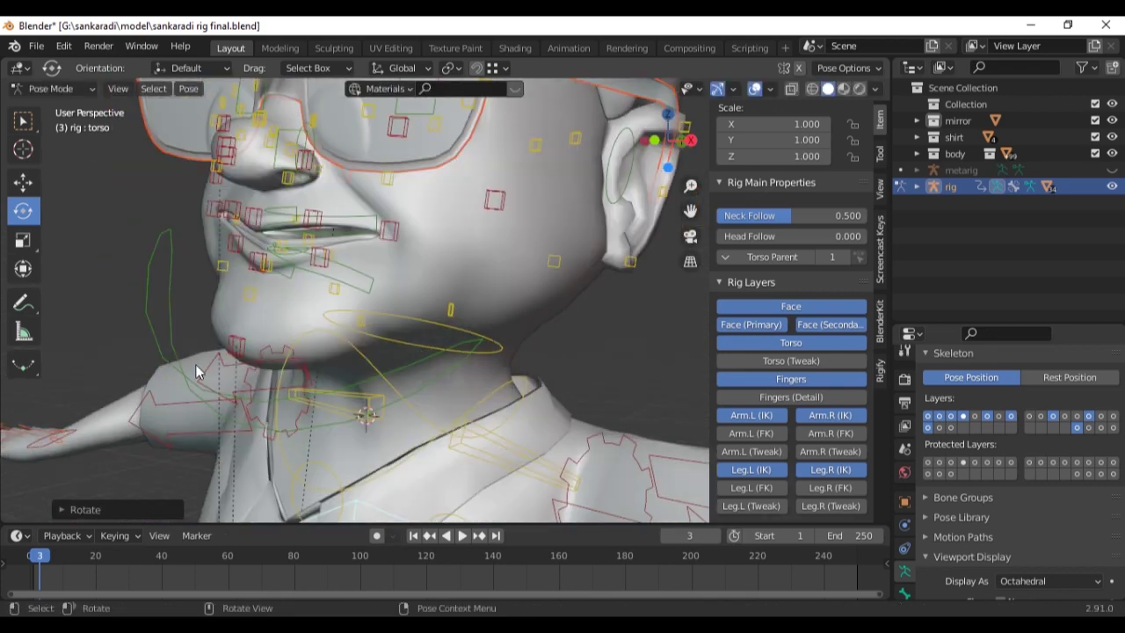
Rotate the jaw control to open the mouth, and move the lower left cheek and chin controls
left_click(200, 373)
scroll(387, 156, "down", 2)
left_click_drag(352, 150, 339, 170)
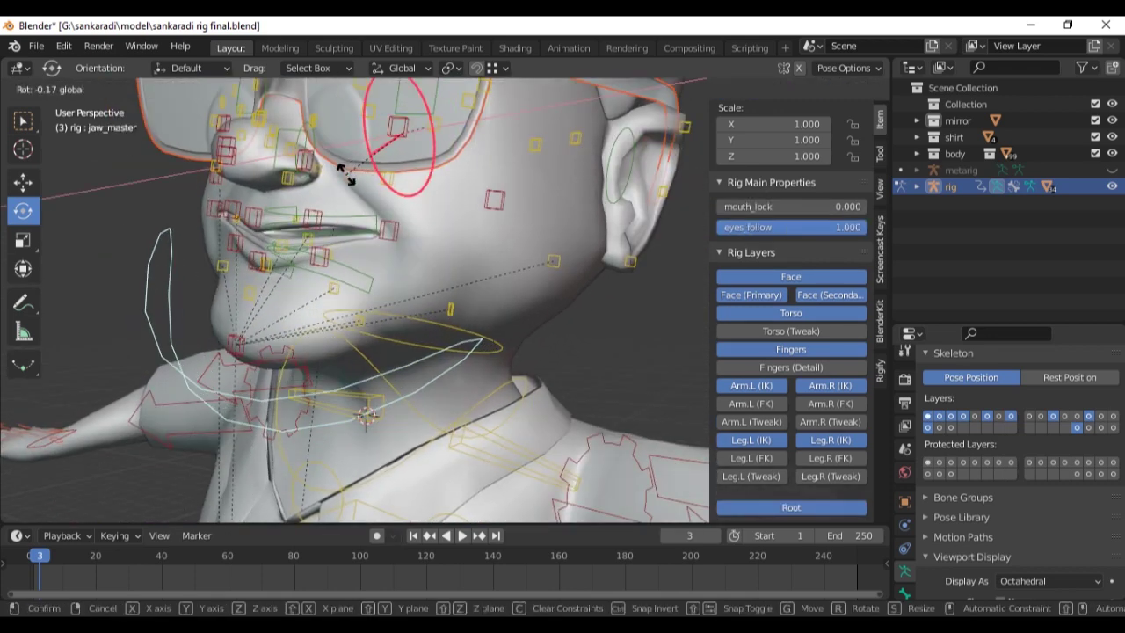
middle_click_drag(339, 171, 509, 352)
left_click(509, 352)
left_click_drag(466, 413, 467, 406)
mouse_move(467, 406)
middle_mouse_down()
mouse_move(503, 408)
mouse_move(838, 240)
middle_mouse_up()
Hide the glasses, then move the left brow and eyelid controls
left_click(1112, 120)
mouse_move(527, 264)
middle_mouse_down()
mouse_move(455, 254)
mouse_move(390, 292)
middle_mouse_up()
left_click(501, 190)
scroll(501, 189, "up", 2)
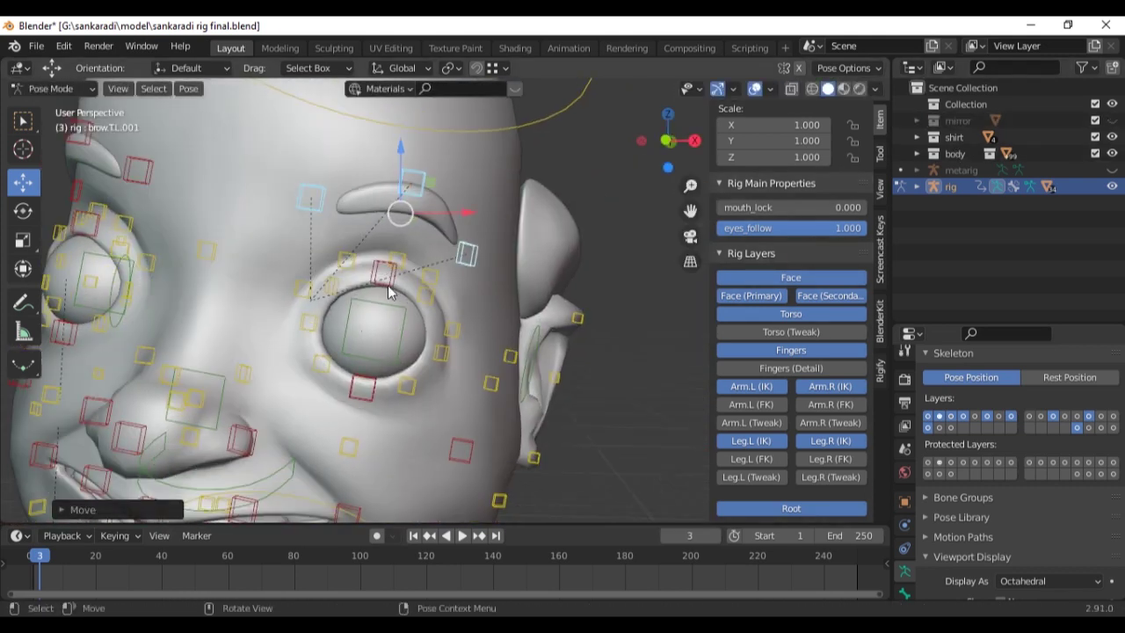
left_click(371, 297)
scroll(371, 297, "down", 3)
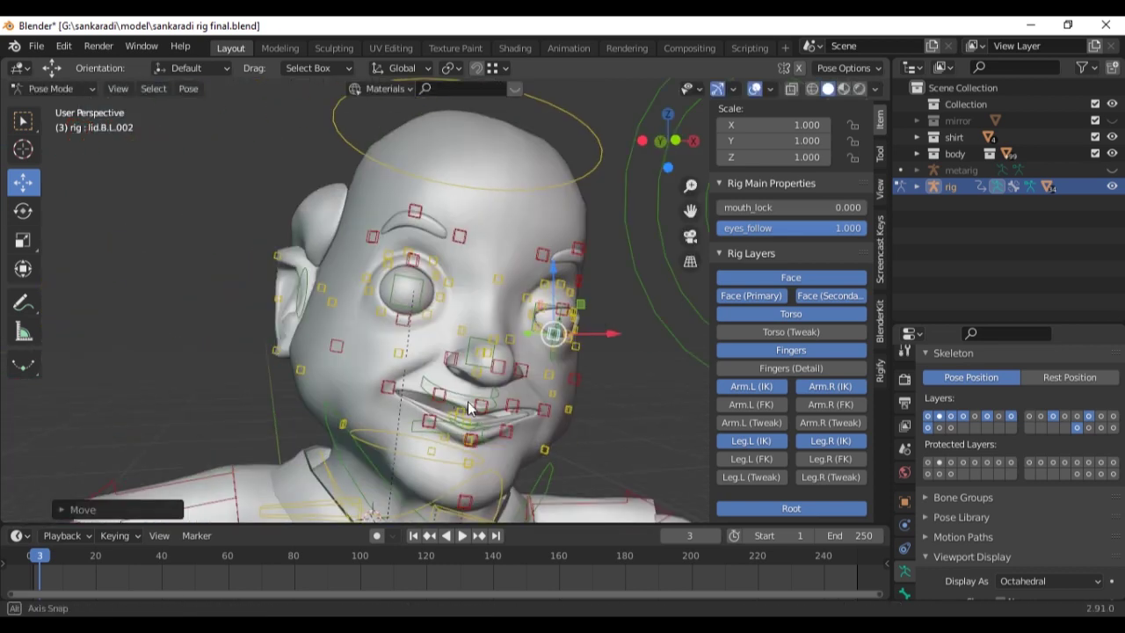
scroll(528, 352, "up", 2)
Move the upper right cheek control and rotate the chest bone
left_click(501, 426)
mouse_move(527, 352)
middle_mouse_down()
mouse_move(486, 425)
mouse_move(461, 430)
middle_mouse_up()
left_click(474, 412)
scroll(500, 422, "down", 3)
left_click(442, 426)
left_click_drag(330, 481, 304, 479)
scroll(451, 457, "down", 3)
middle_click_drag(452, 457, 555, 260)
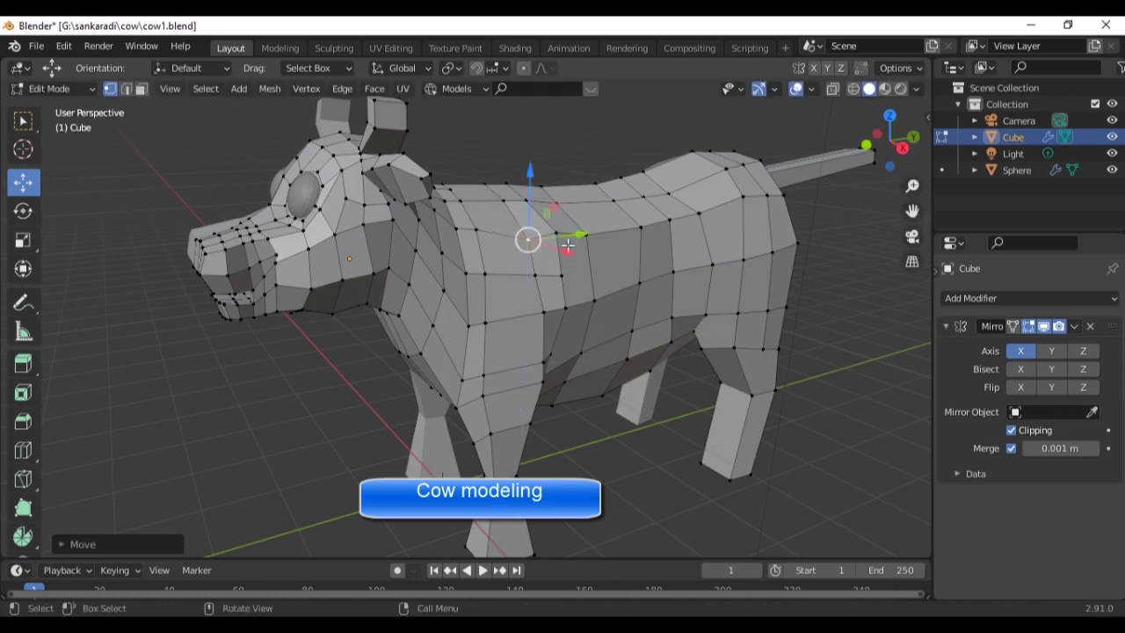
Pan along the cow's back and orbit to a more front-on view of its side
scroll(638, 298, "up", 4)
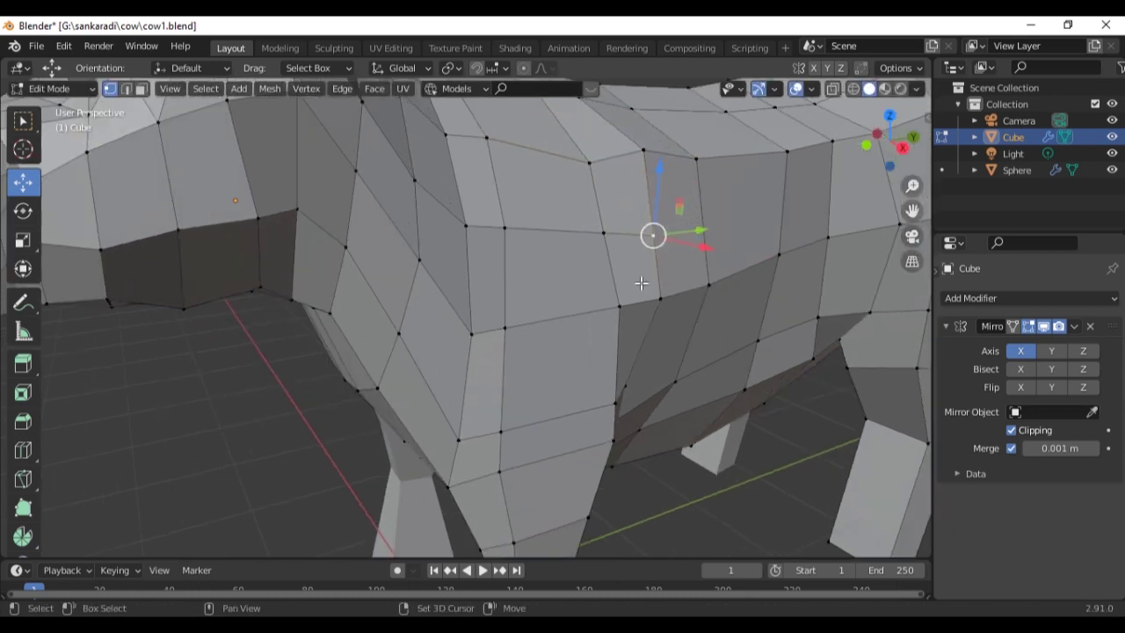
middle_click_drag(643, 284, 552, 292, "shift")
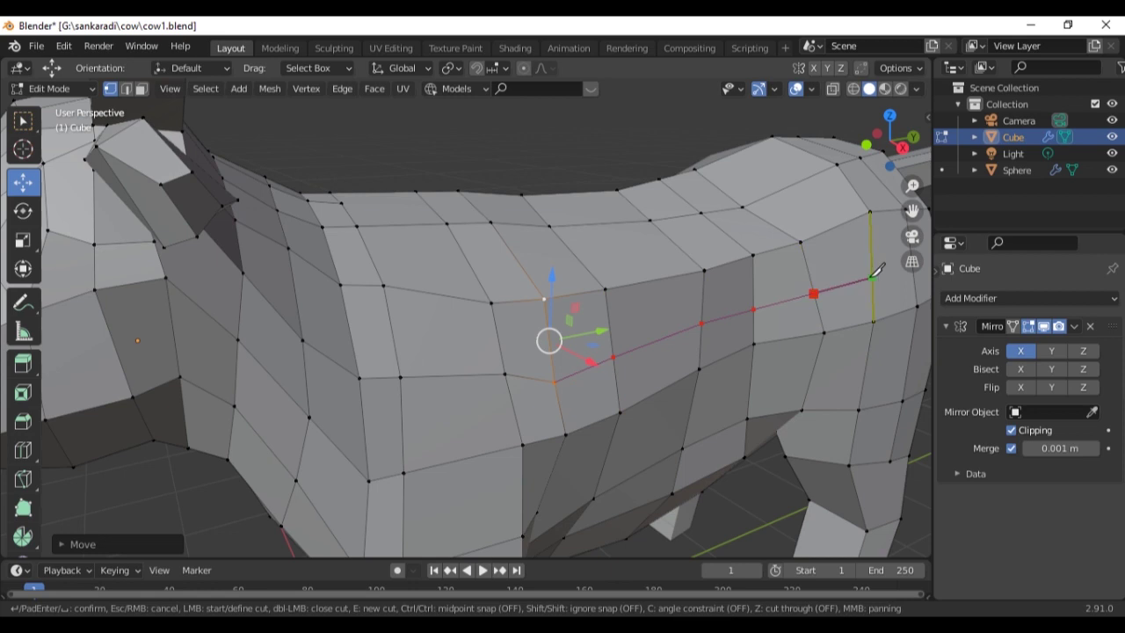
scroll(527, 367, "down", 5)
mouse_move(527, 366)
middle_mouse_down()
mouse_move(607, 367)
mouse_move(530, 340)
middle_mouse_up()
scroll(553, 362, "down", 3)
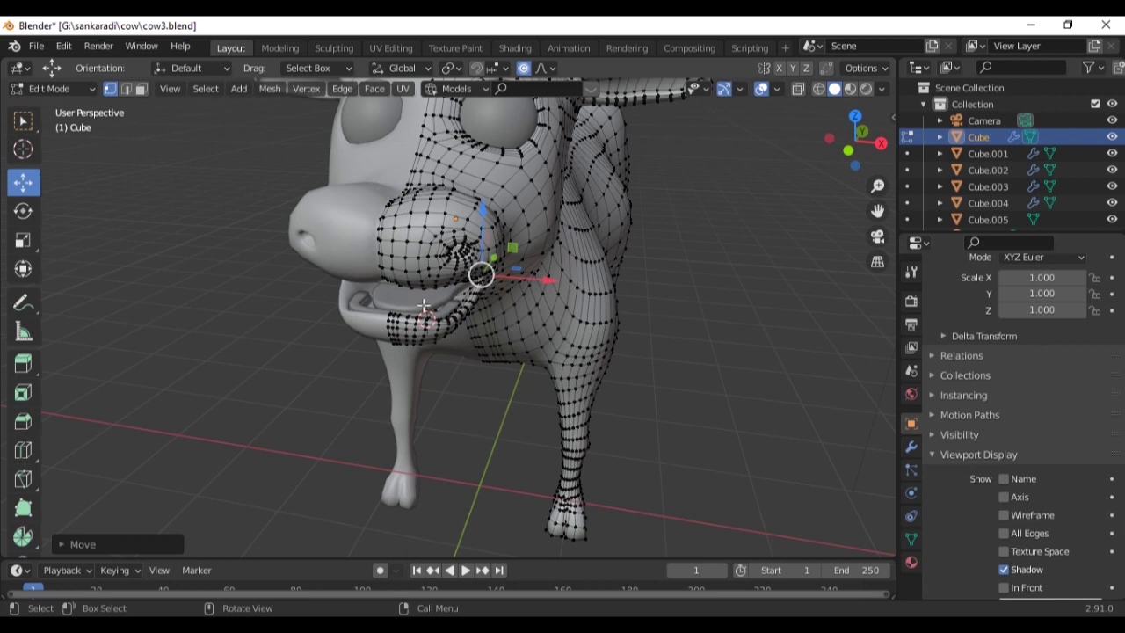
scroll(423, 305, "up", 3)
Softly reshape the cow's snout by moving a snout vertex with proportional editing
middle_click_drag(381, 298, 530, 361)
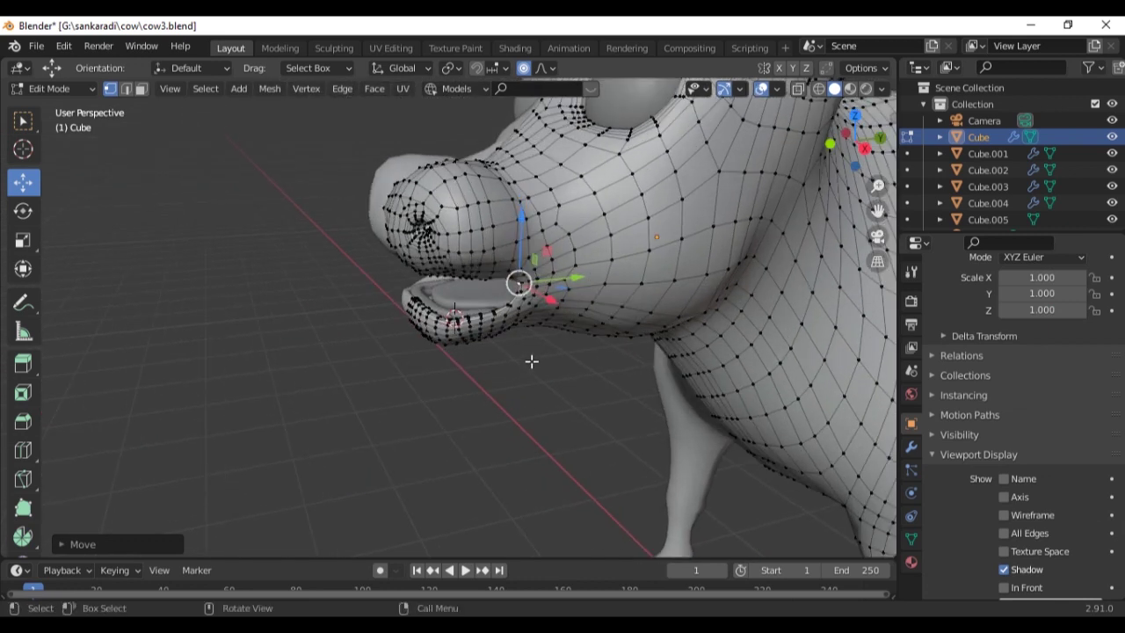
mouse_move(550, 315)
middle_mouse_down()
mouse_move(578, 344)
mouse_move(430, 255)
mouse_move(428, 234)
middle_mouse_up()
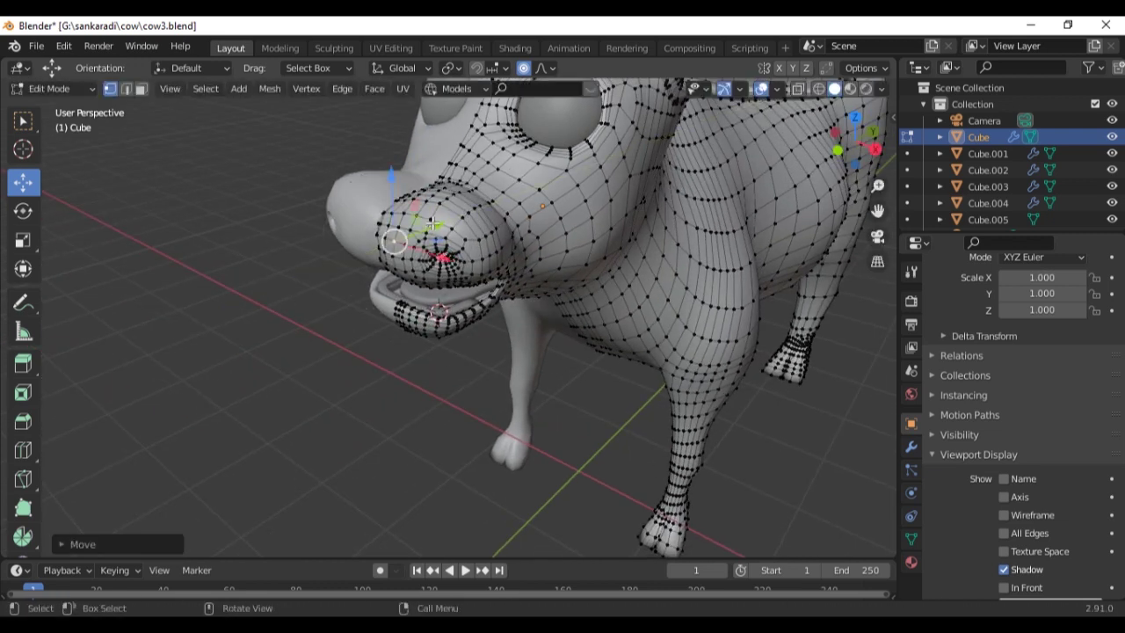
mouse_move(521, 290)
middle_mouse_down()
mouse_move(495, 271)
mouse_move(557, 326)
mouse_move(564, 267)
mouse_move(528, 386)
mouse_move(542, 404)
mouse_move(467, 411)
mouse_move(474, 389)
mouse_move(511, 380)
middle_mouse_up()
left_click(501, 266)
left_click(575, 268)
Nudge a vertex on the cow's side slightly left along with its neighbours
left_click(454, 400)
left_click_drag(526, 377, 514, 376)
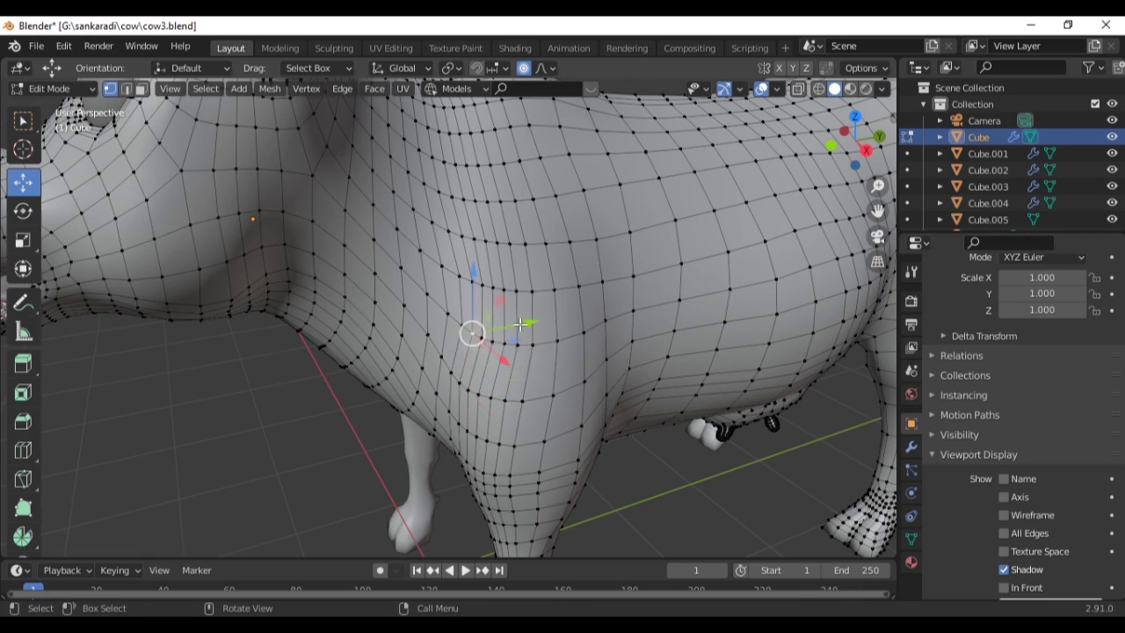
scroll(537, 354, "down", 5)
middle_click_drag(536, 353, 485, 414)
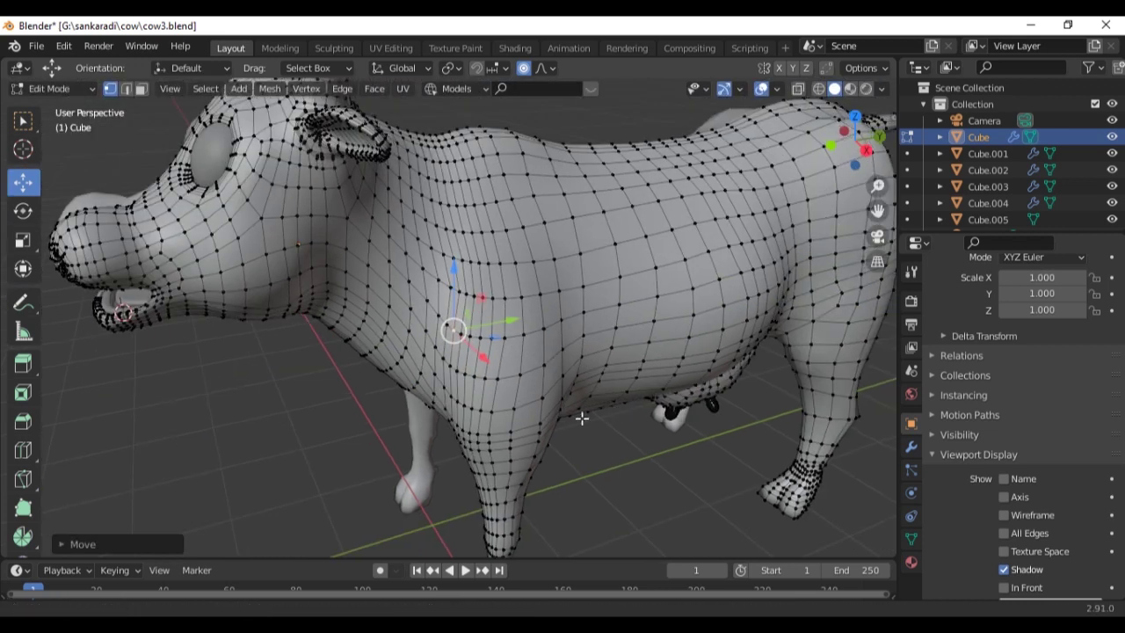
scroll(484, 414, "up", 3)
scroll(538, 415, "up", 3)
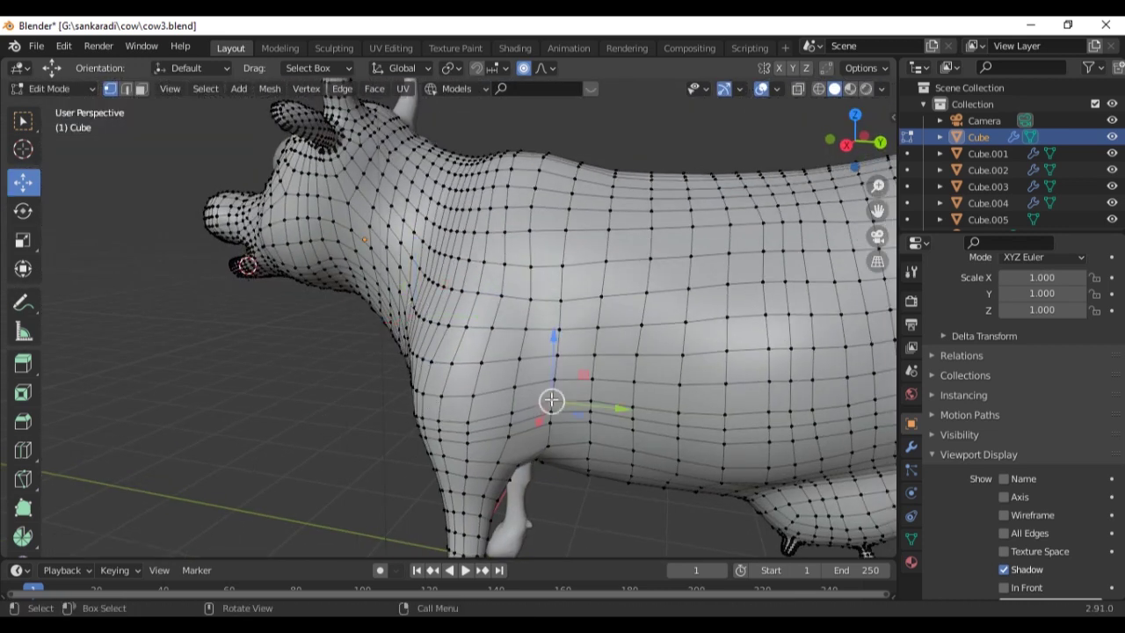
Pull a belly vertex down to round out the cow's underside
middle_click_drag(551, 422, 603, 483)
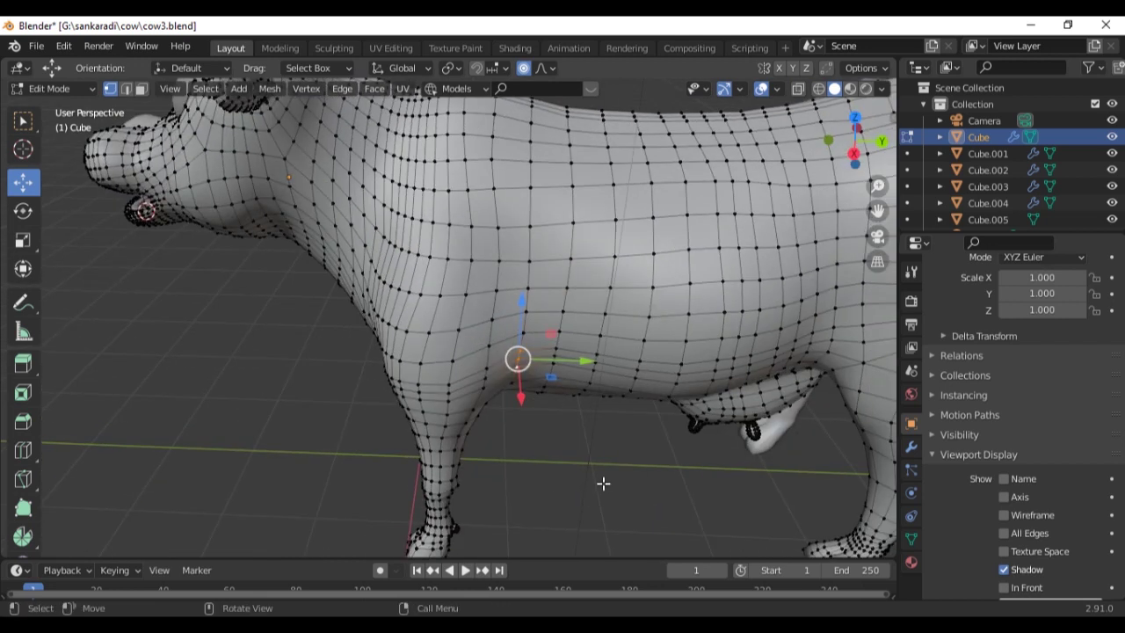
left_click(518, 392)
scroll(565, 409, "down", 3)
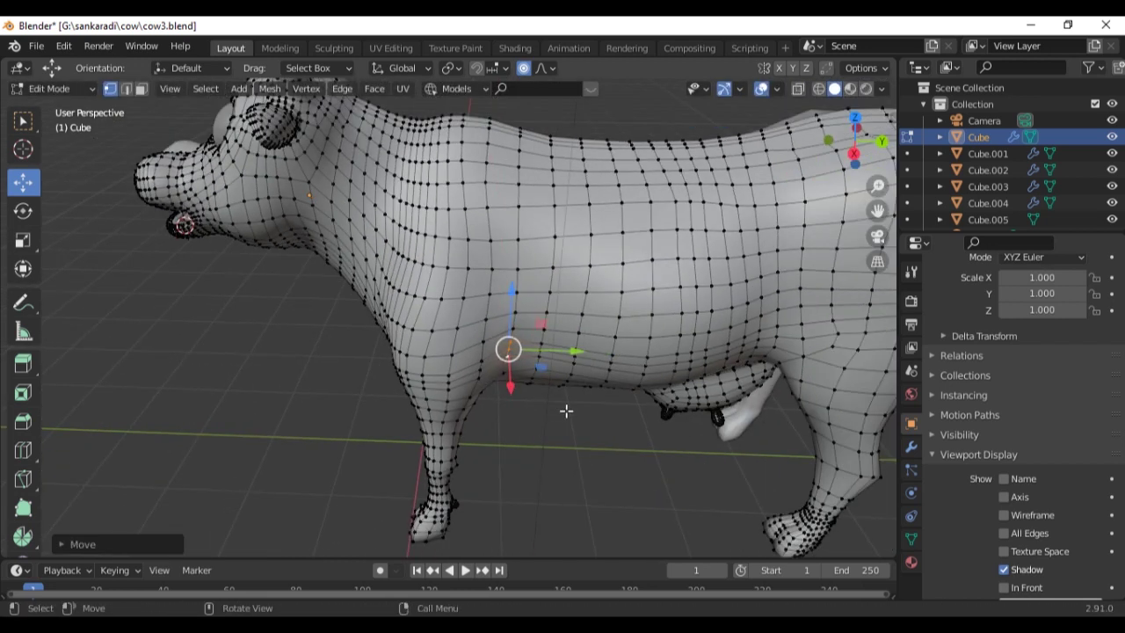
scroll(518, 440, "down", 2)
mouse_move(517, 439)
middle_mouse_down()
mouse_move(410, 447)
mouse_move(568, 432)
mouse_move(517, 442)
mouse_move(645, 442)
mouse_move(598, 439)
middle_mouse_up()
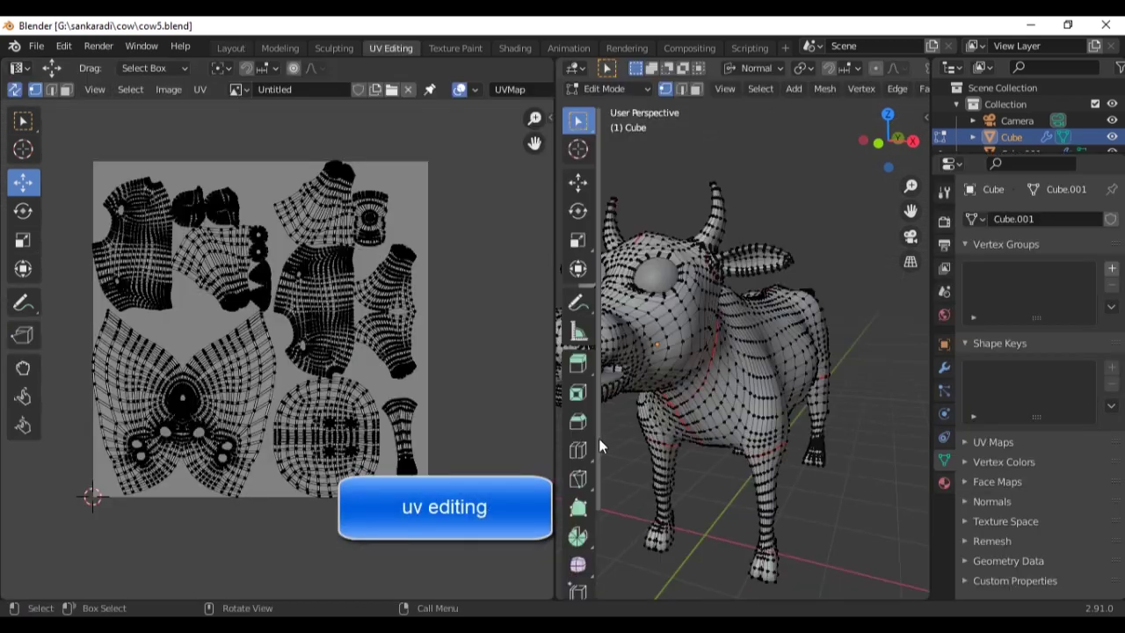
Drag the divider left to widen the 3D view, then inspect the cow's body, head and shoulder
left_click_drag(552, 401, 446, 404)
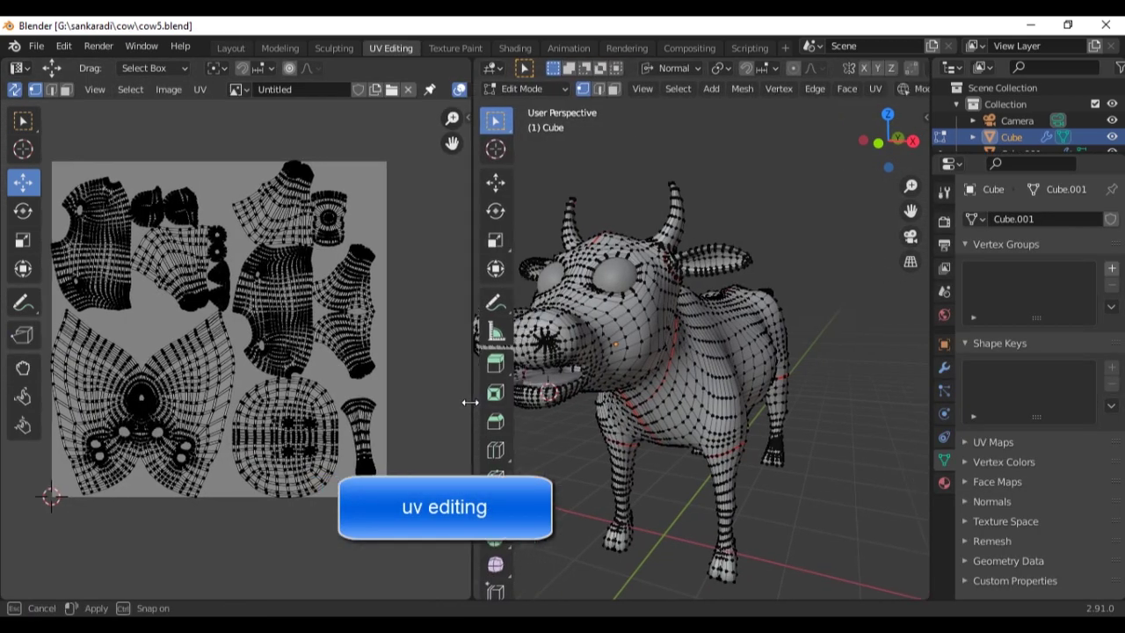
scroll(626, 416, "up", 2)
mouse_move(625, 416)
middle_mouse_down()
mouse_move(571, 363)
mouse_move(632, 419)
mouse_move(663, 332)
mouse_move(690, 378)
middle_mouse_up()
scroll(571, 363, "up", 2)
scroll(701, 407, "down", 2)
scroll(763, 483, "up", 2)
scroll(762, 483, "down", 2)
middle_click_drag(756, 479, 685, 437)
scroll(731, 462, "up", 3)
scroll(165, 416, "up", 2)
scroll(165, 416, "up", 2)
scroll(177, 418, "up", 2)
scroll(268, 418, "down", 2)
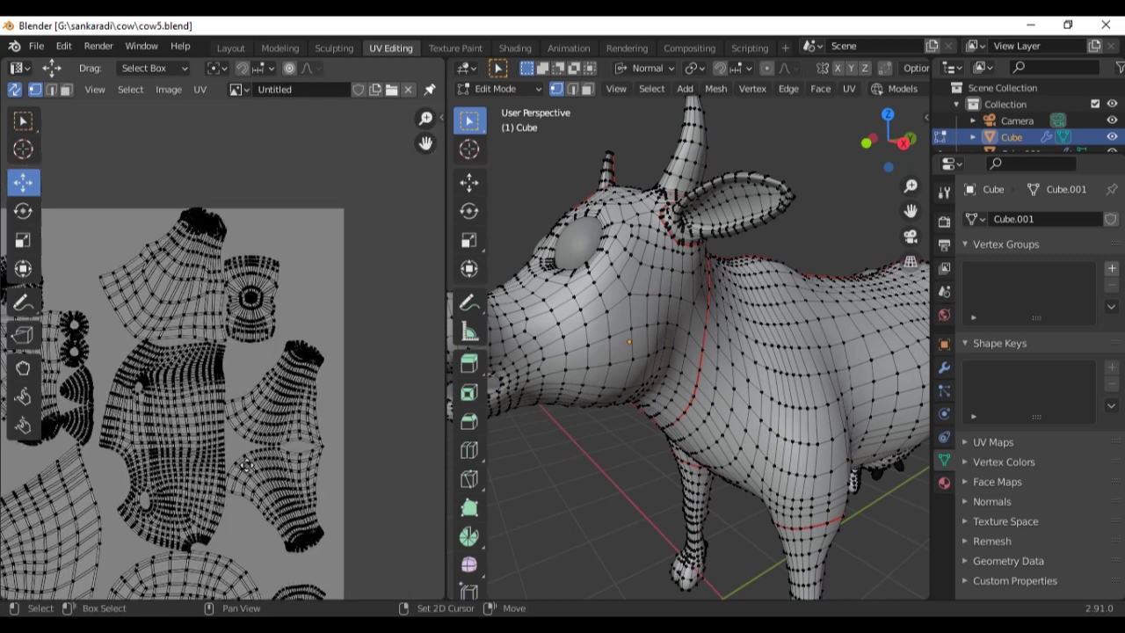
Pan and zoom the UV layout to inspect the other unwrapped islands
middle_click_drag(267, 413, 303, 345)
scroll(303, 345, "up", 2)
scroll(304, 346, "down", 1)
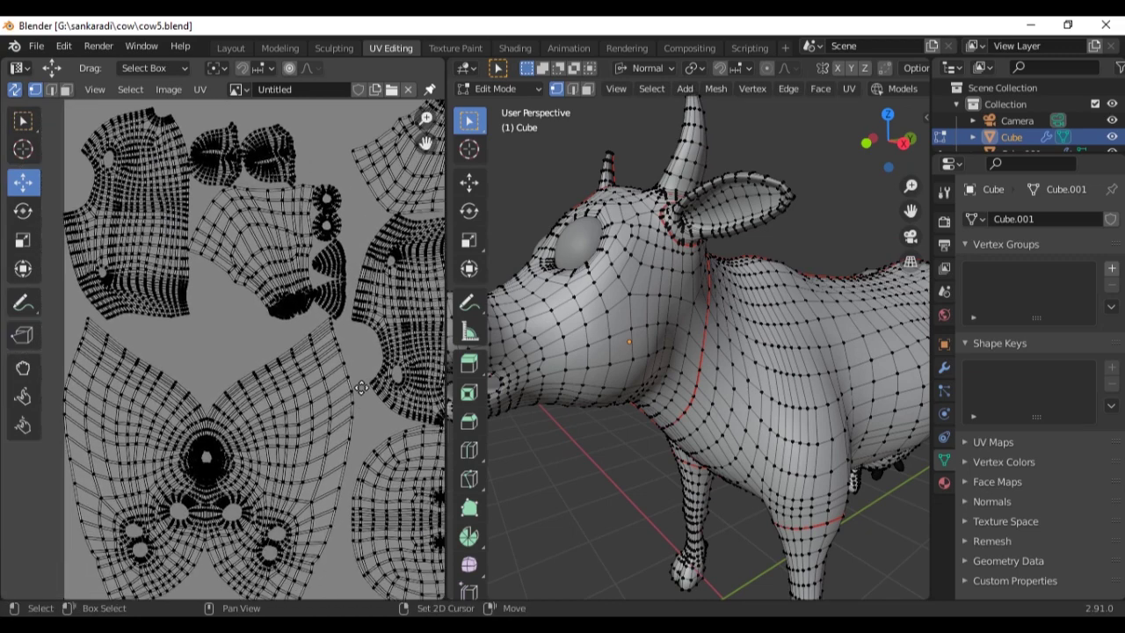
scroll(294, 378, "down", 1)
scroll(287, 415, "down", 1)
scroll(287, 415, "up", 1)
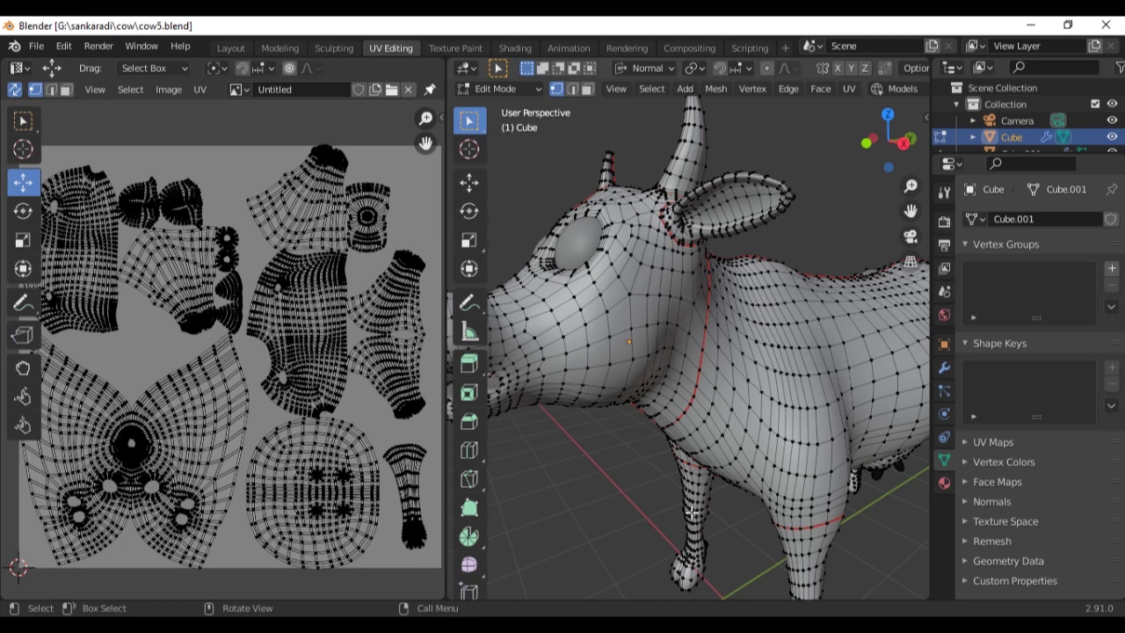
scroll(671, 499, "down", 4)
middle_click_drag(671, 500, 647, 486)
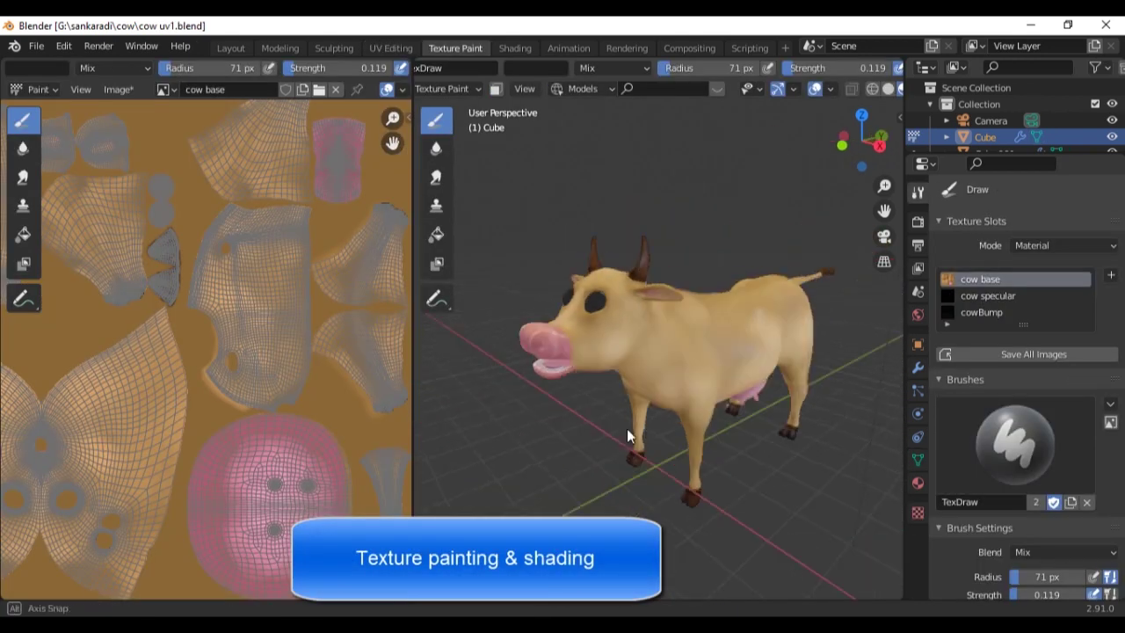
Paint two test dark brown dabs on the cow's side, then undo one
scroll(626, 428, "up", 5)
middle_click_drag(668, 428, 636, 425)
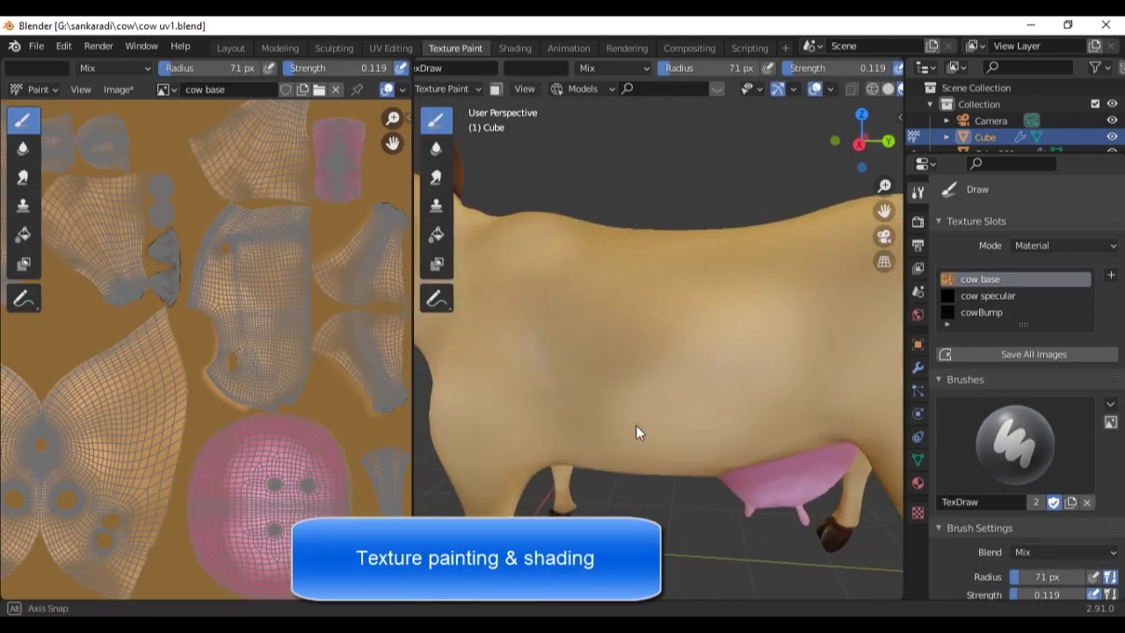
left_click(648, 353)
key("ctrl+z")
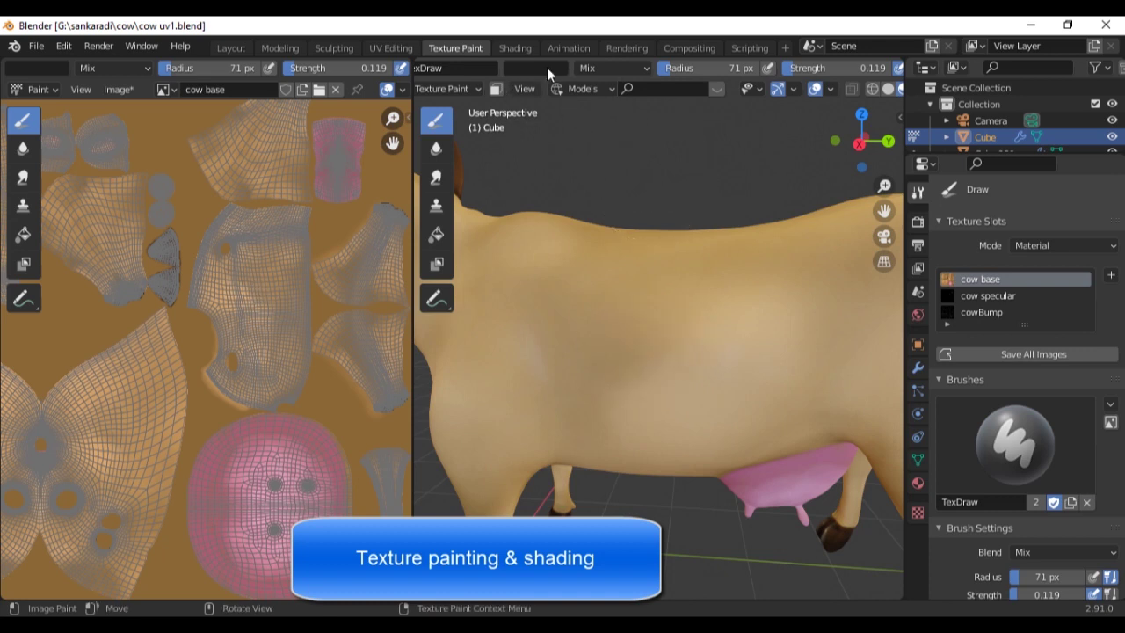
Set the brush to the cow's tan body colour with the eyedropper and undo the test dab
left_click(547, 66)
left_click_drag(645, 189, 646, 127)
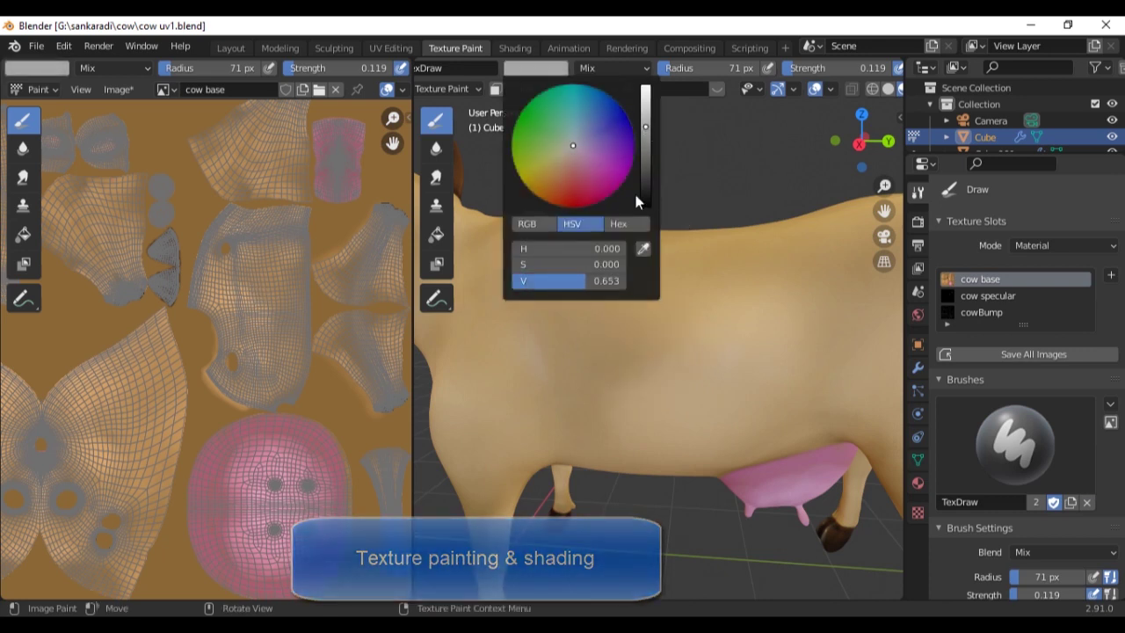
left_click(642, 250)
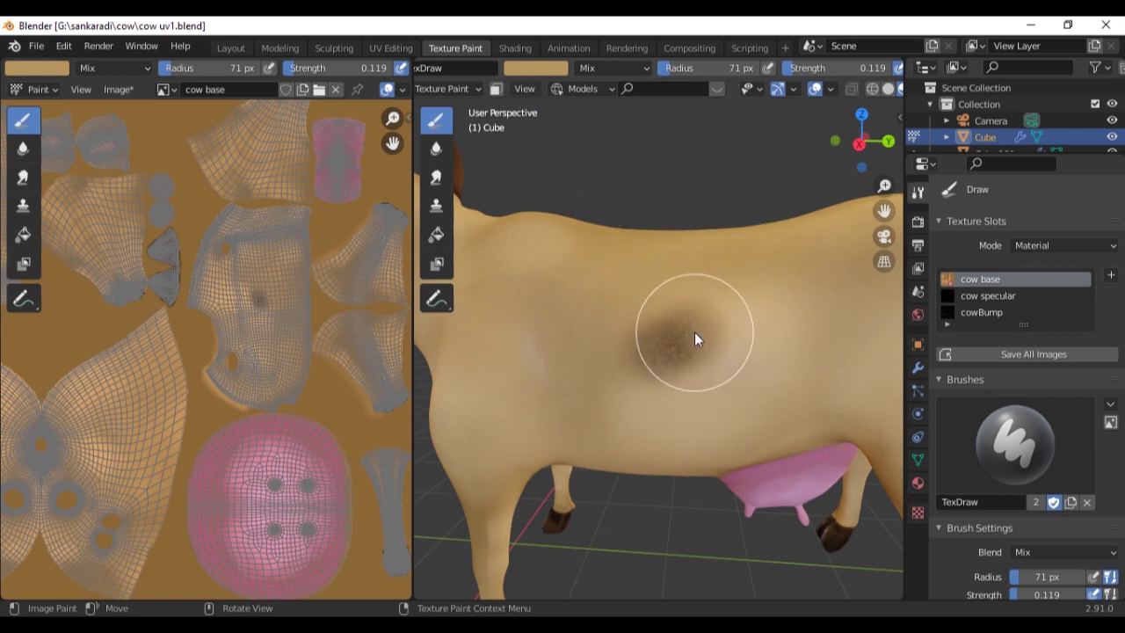
key("ctrl+z")
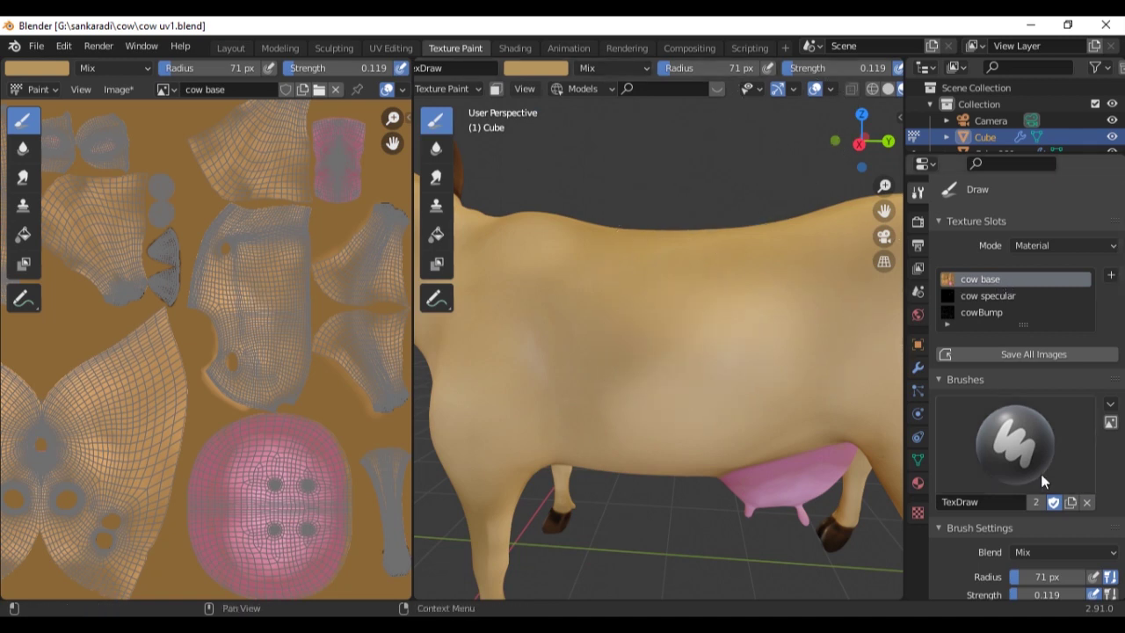
scroll(1041, 474, "down", 5)
scroll(1051, 457, "down", 4)
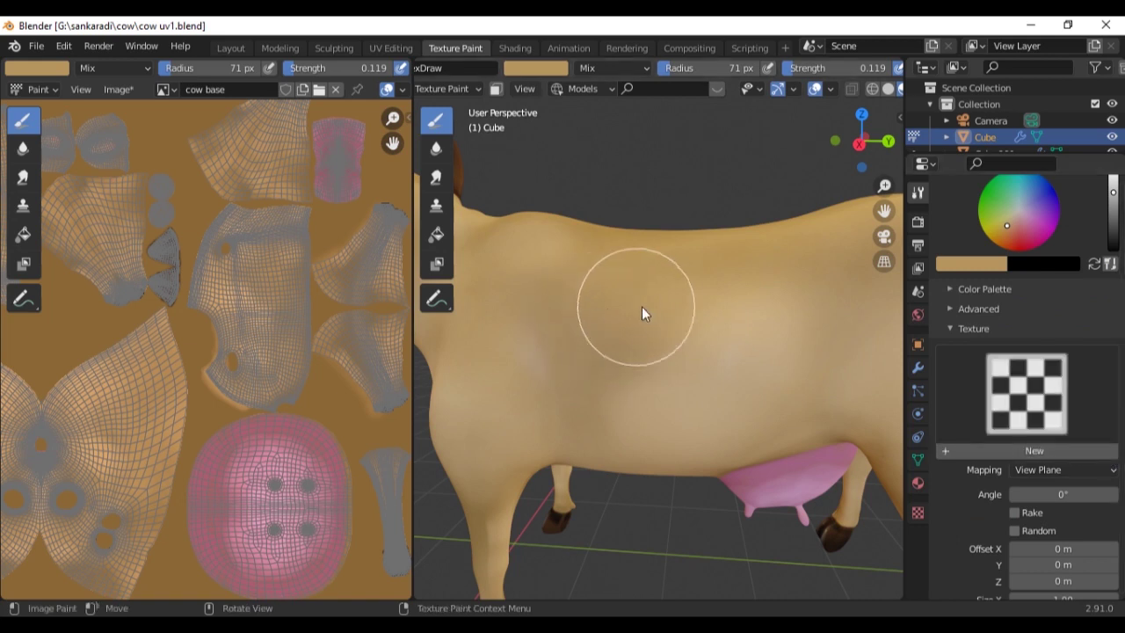
scroll(721, 343, "up", 4)
Orbit in close to the cow's side, then out to a front three-quarter view
mouse_move(734, 357)
middle_mouse_down()
mouse_move(644, 387)
mouse_move(628, 347)
middle_mouse_up()
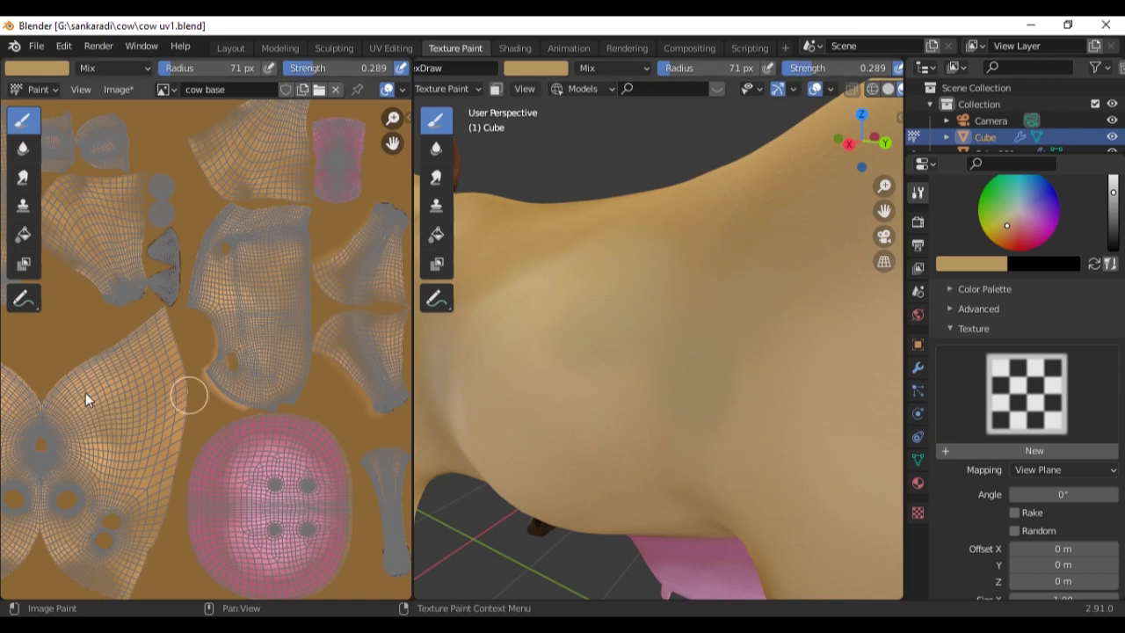
scroll(192, 377, "up", 3)
scroll(188, 322, "up", 2)
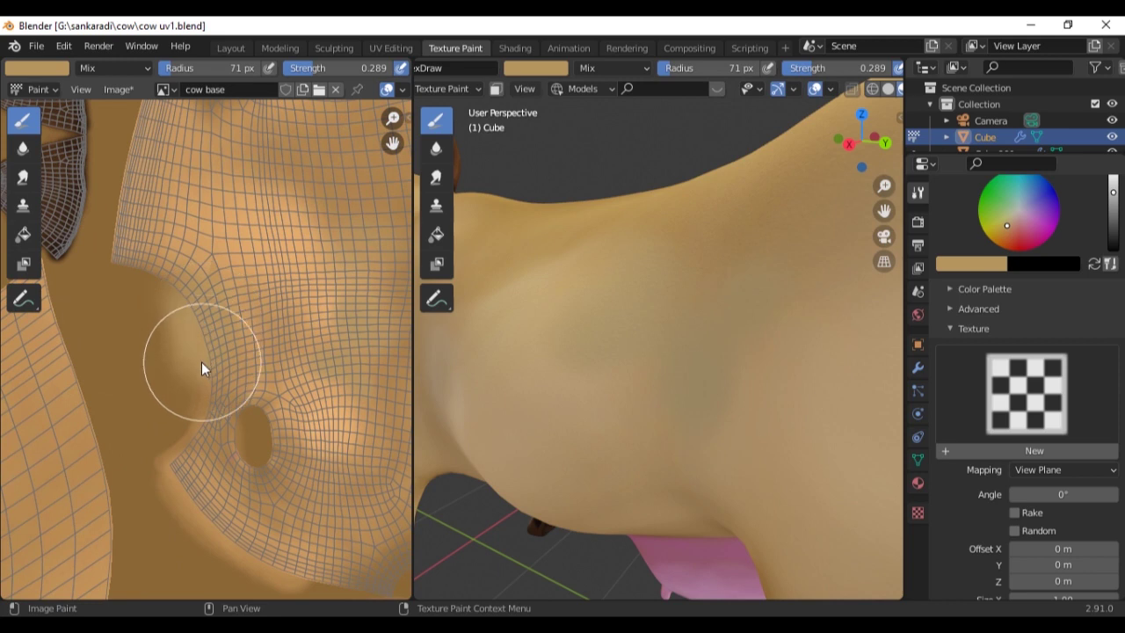
scroll(245, 307, "down", 2)
scroll(218, 416, "down", 2)
scroll(276, 354, "down", 2)
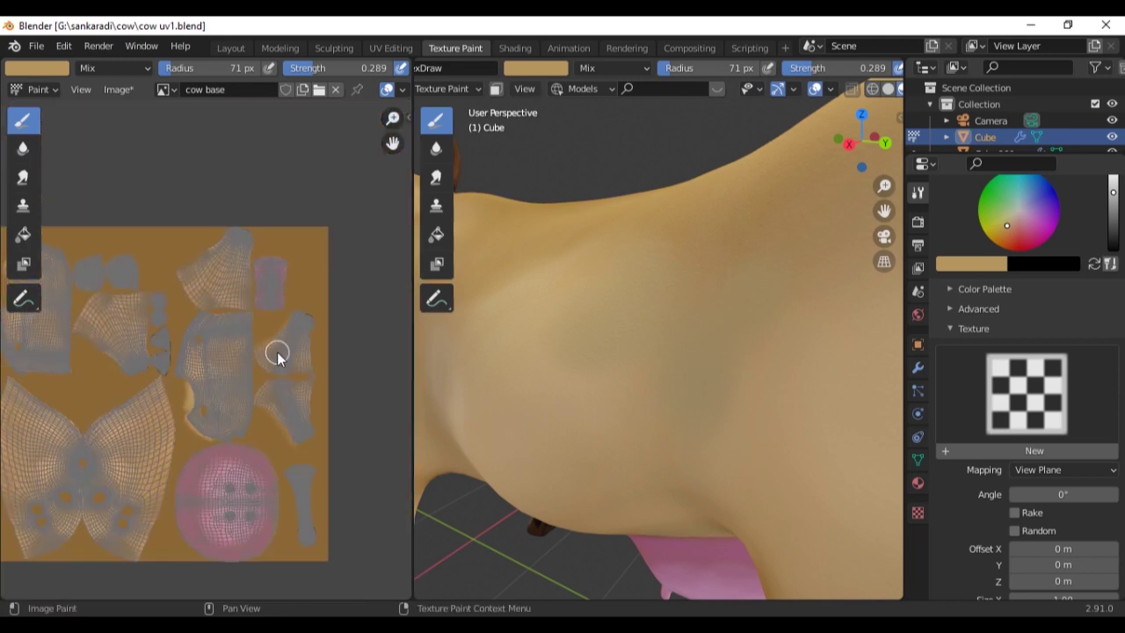
scroll(704, 359, "down", 2)
scroll(704, 358, "down", 4)
mouse_move(631, 331)
middle_mouse_down()
mouse_move(785, 445)
mouse_move(679, 435)
mouse_move(677, 387)
mouse_move(589, 364)
mouse_move(548, 384)
mouse_move(673, 375)
middle_mouse_up()
Reposition the spine.007 bone along the cow's back in Edit Mode
left_click(589, 364)
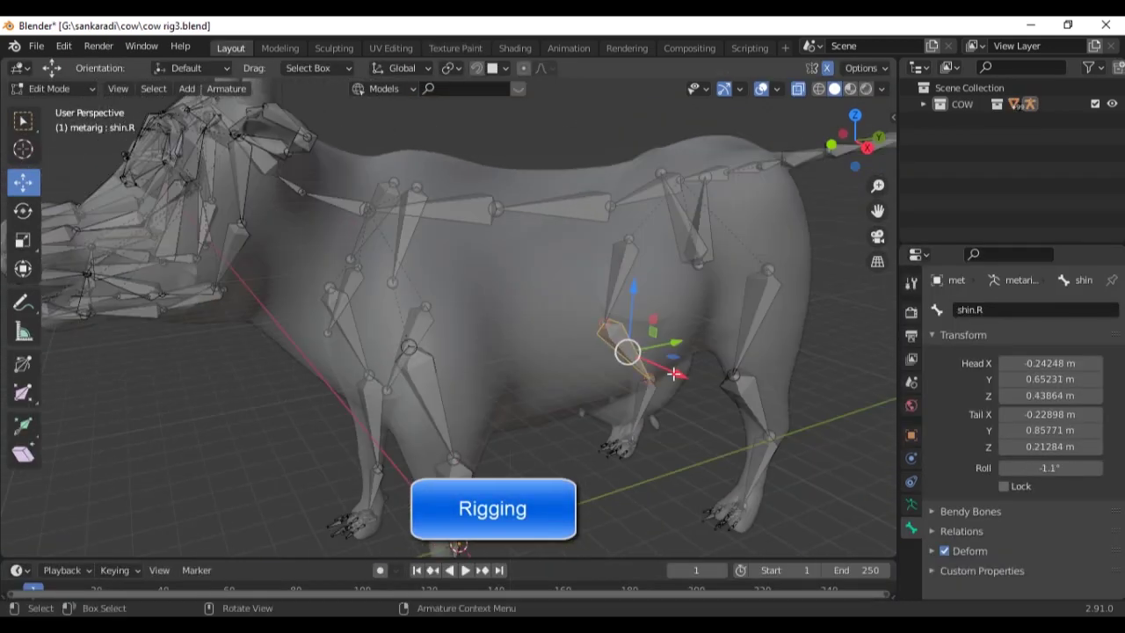
middle_click_drag(572, 341, 585, 261)
left_click(584, 261)
left_click(560, 214)
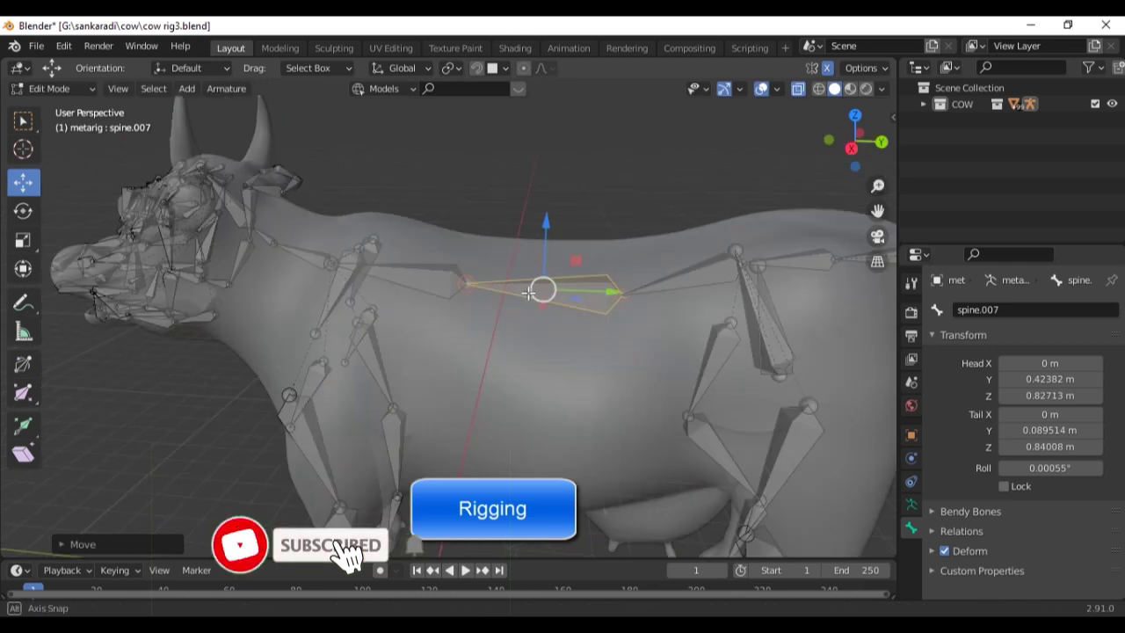
scroll(389, 352, "up", 5)
mouse_move(389, 352)
middle_mouse_down()
mouse_move(442, 360)
mouse_move(516, 346)
mouse_move(615, 369)
middle_mouse_up()
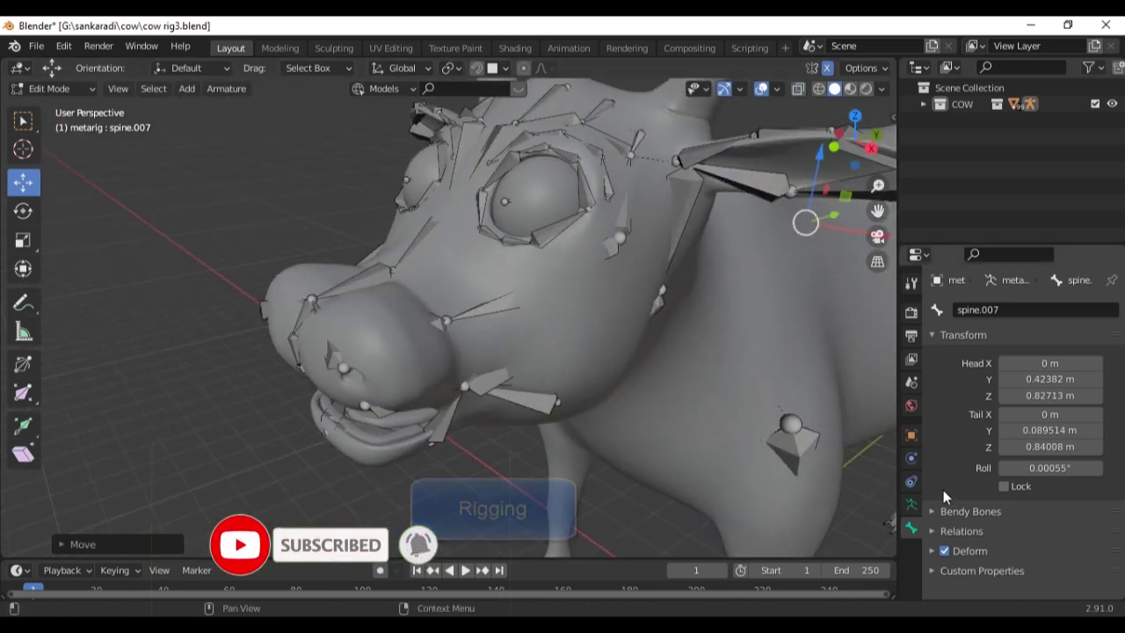
Turn on In Front for the armature, then move the eyelid bones around the eye into place
left_click(911, 505)
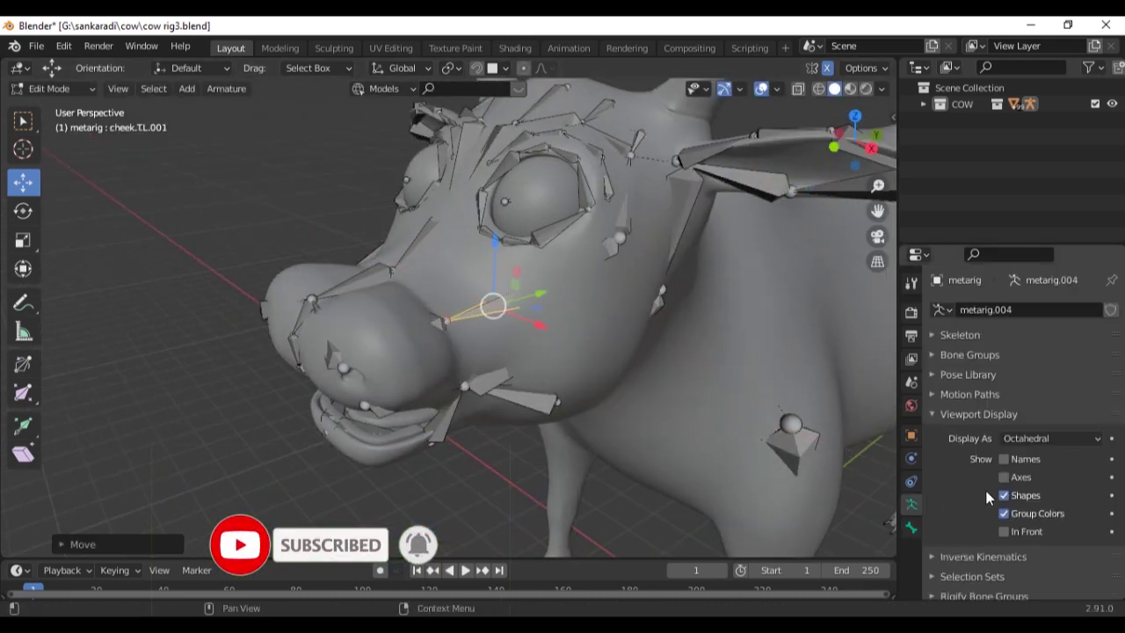
left_click(1004, 465)
scroll(527, 351, "up", 3)
middle_click_drag(528, 352, 525, 372)
left_click(525, 372)
left_click(603, 385)
middle_click_drag(603, 385, 531, 323)
middle_click_drag(384, 305, 364, 351)
left_click(364, 351, "shift")
left_click_drag(363, 351, 370, 348)
Tilt the chest and hips controls to bend the body, then return to Object Mode
scroll(386, 343, "down", 5)
middle_click_drag(386, 343, 408, 332)
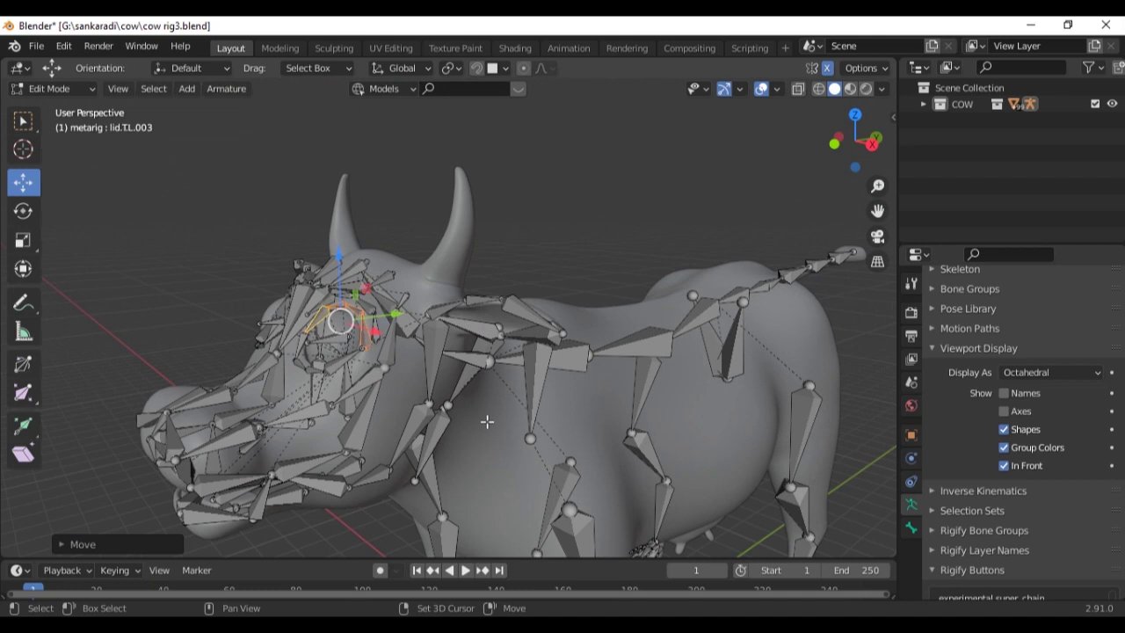
middle_click_drag(493, 255, 546, 251)
scroll(546, 252, "up", 2)
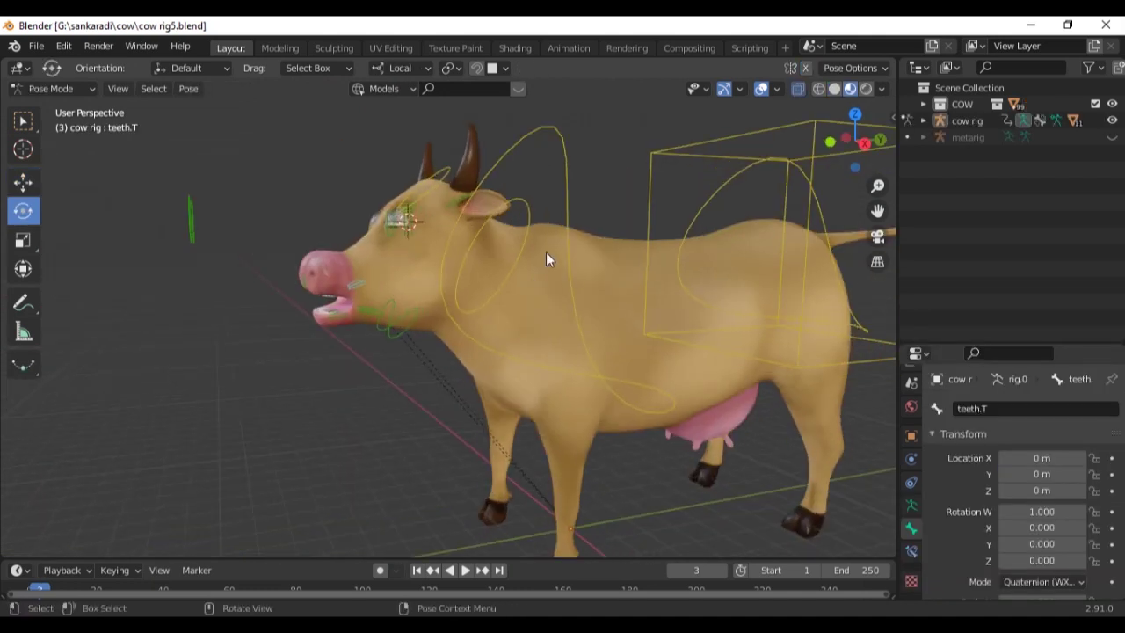
mouse_move(572, 234)
left_mouse_down()
mouse_move(559, 230)
mouse_move(554, 260)
left_mouse_up()
middle_click_drag(554, 260, 547, 299)
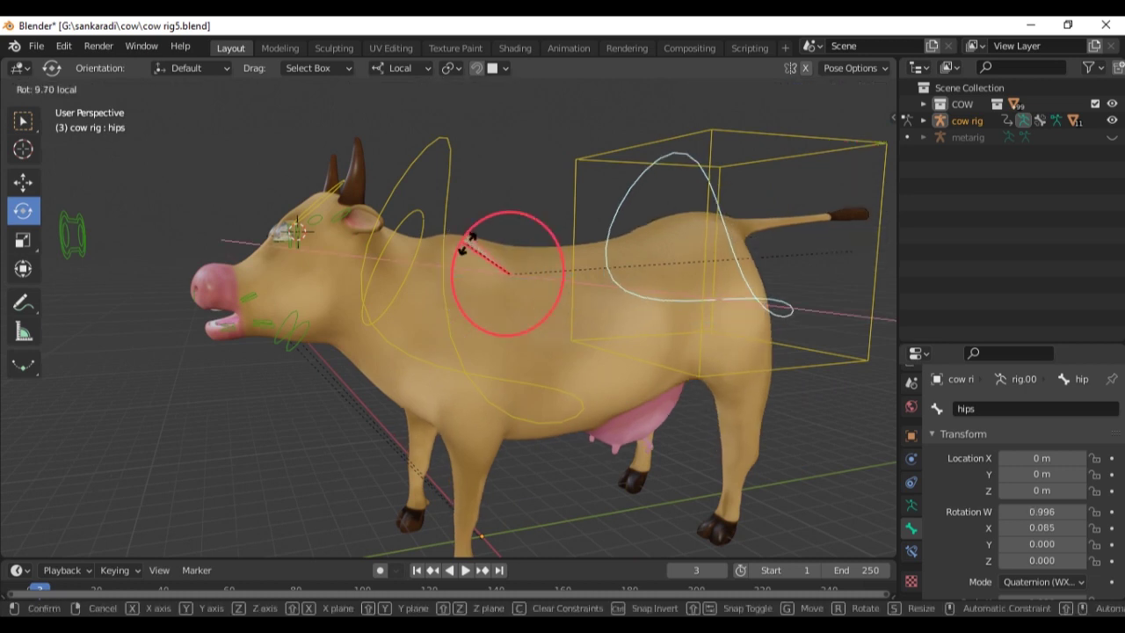
left_click_drag(466, 244, 472, 229)
left_click(67, 88)
left_click(48, 104)
Put the cow mesh into Weight Paint mode
left_click(552, 343)
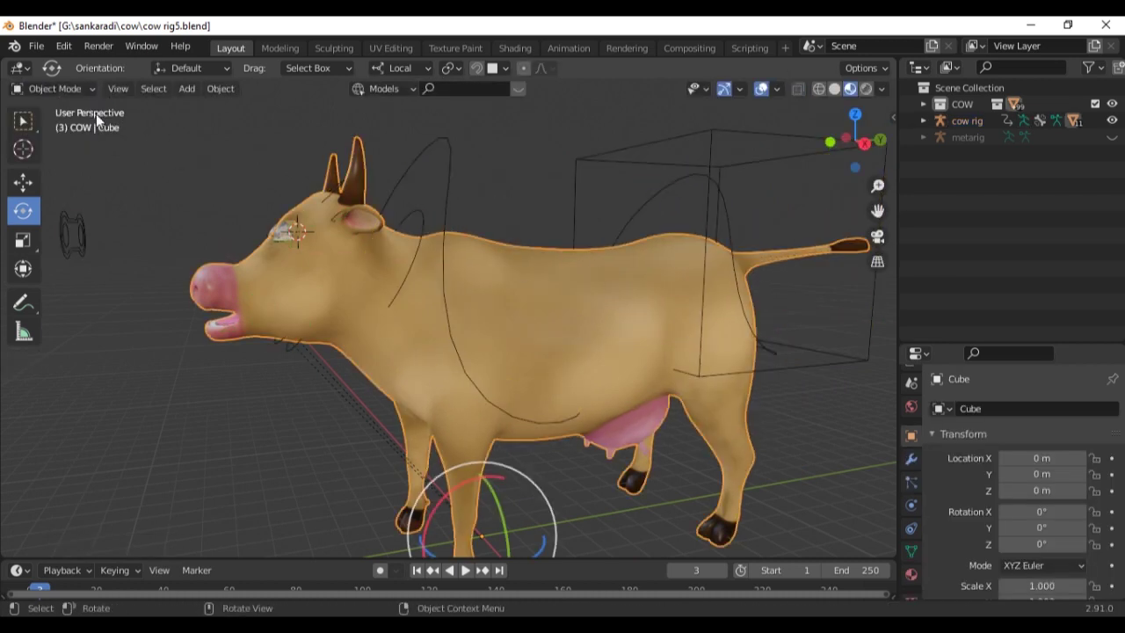
left_click(58, 180)
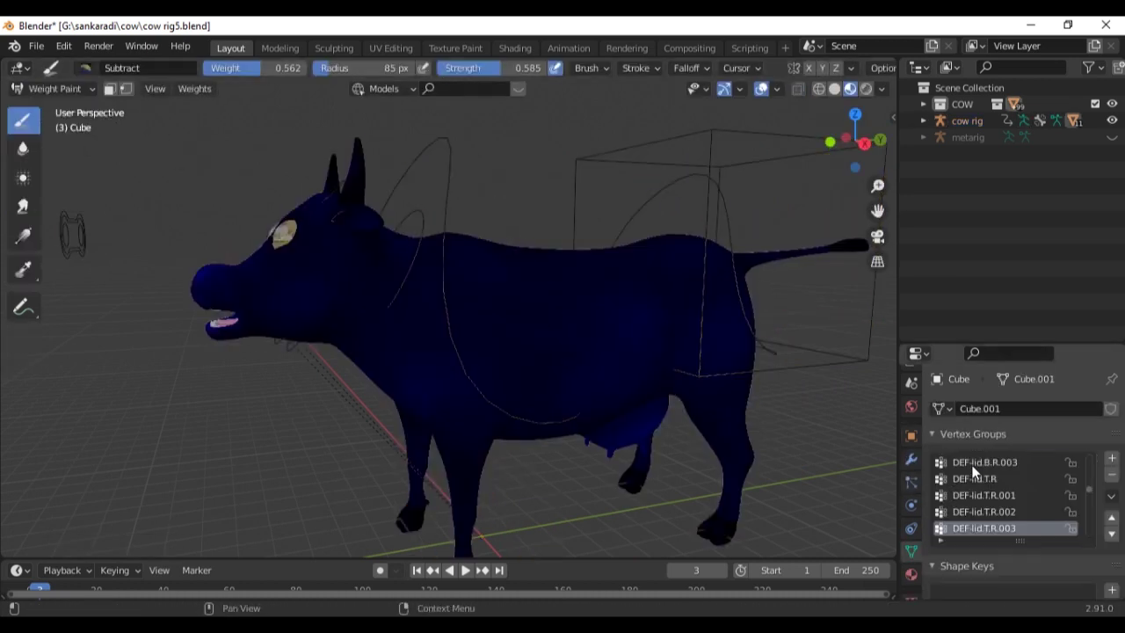
scroll(967, 469, "down", 2, "ctrl")
scroll(967, 469, "down", 2, "ctrl")
scroll(966, 469, "down", 3, "ctrl")
scroll(967, 470, "down", 3, "ctrl")
scroll(966, 470, "down", 1, "ctrl")
scroll(966, 469, "down", 1, "ctrl")
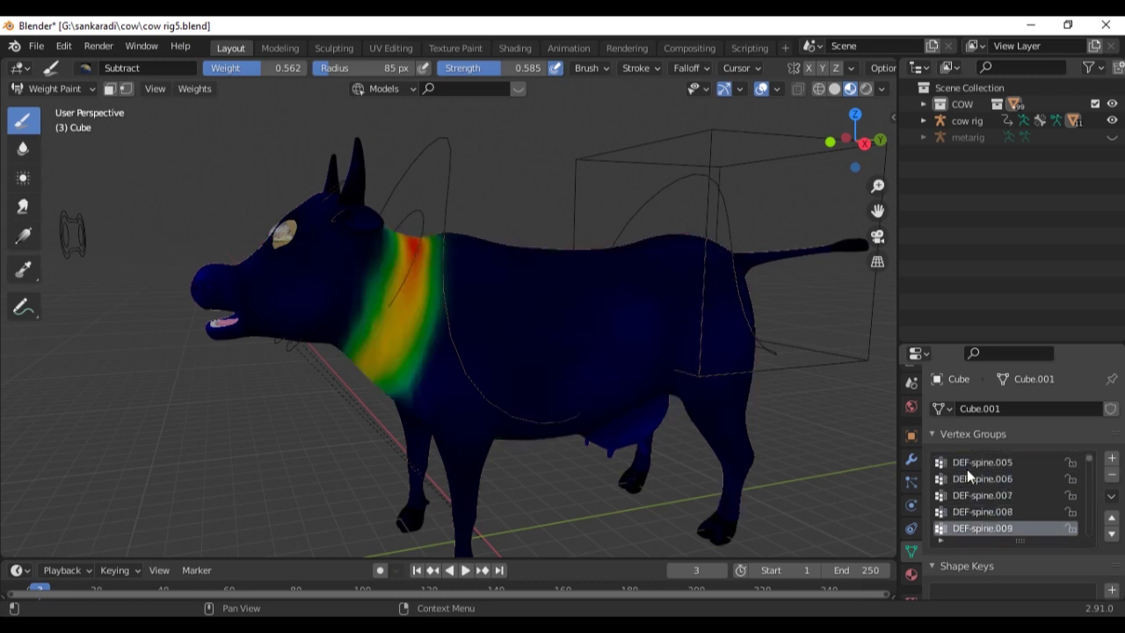
scroll(967, 469, "down", 1, "ctrl")
scroll(966, 470, "up", 1, "ctrl")
scroll(967, 470, "up", 1, "ctrl")
scroll(651, 353, "up", 2)
scroll(452, 321, "up", 2)
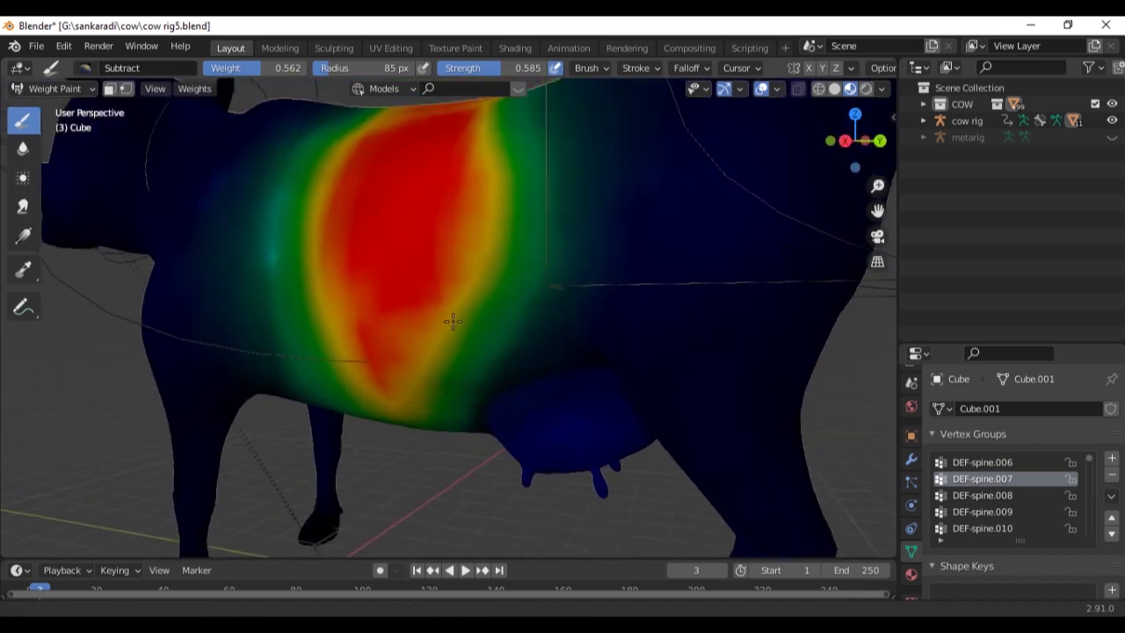
Choose the Add weight brush and make DEF-spine.006 the active vertex group
left_click(86, 68)
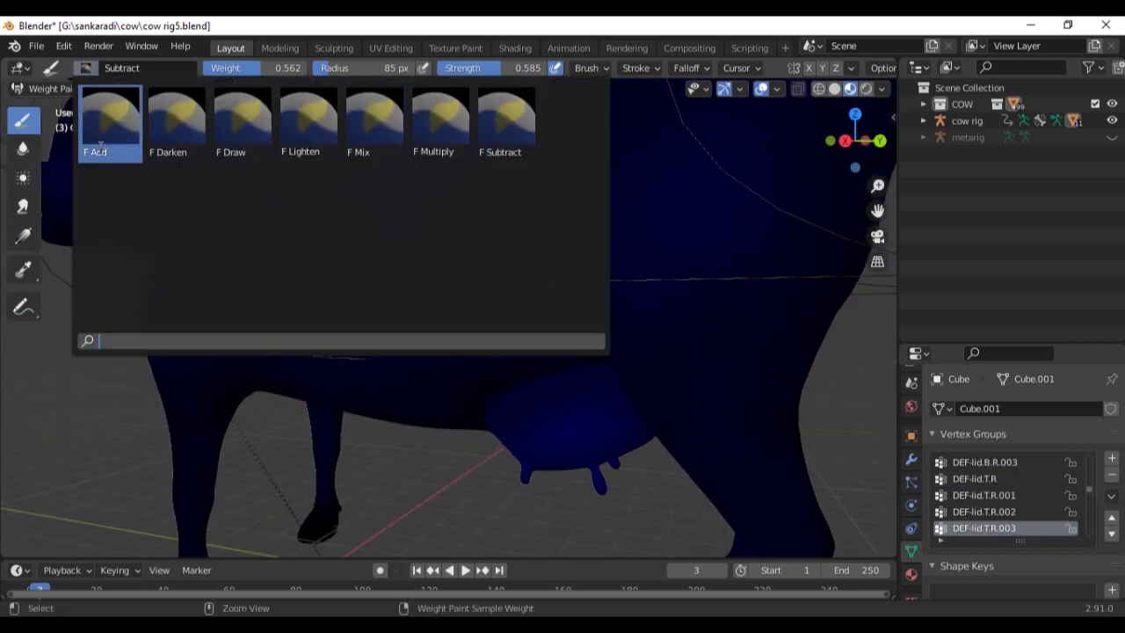
left_click(101, 145)
middle_click_drag(836, 437, 791, 413)
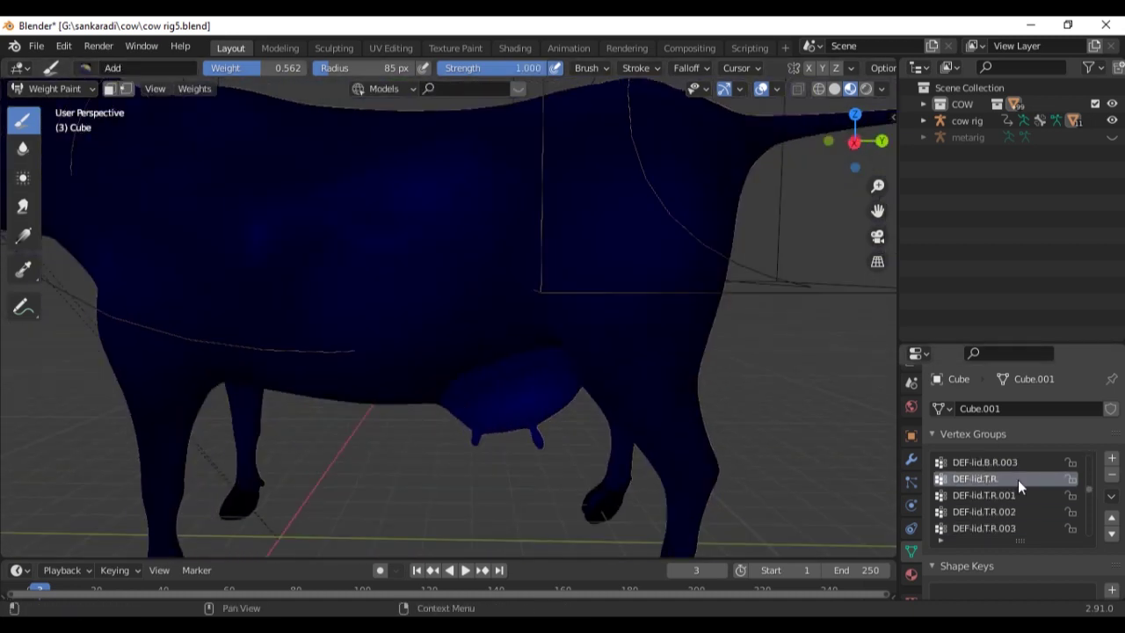
scroll(1017, 480, "up", 5)
key("Down")
key("Down")
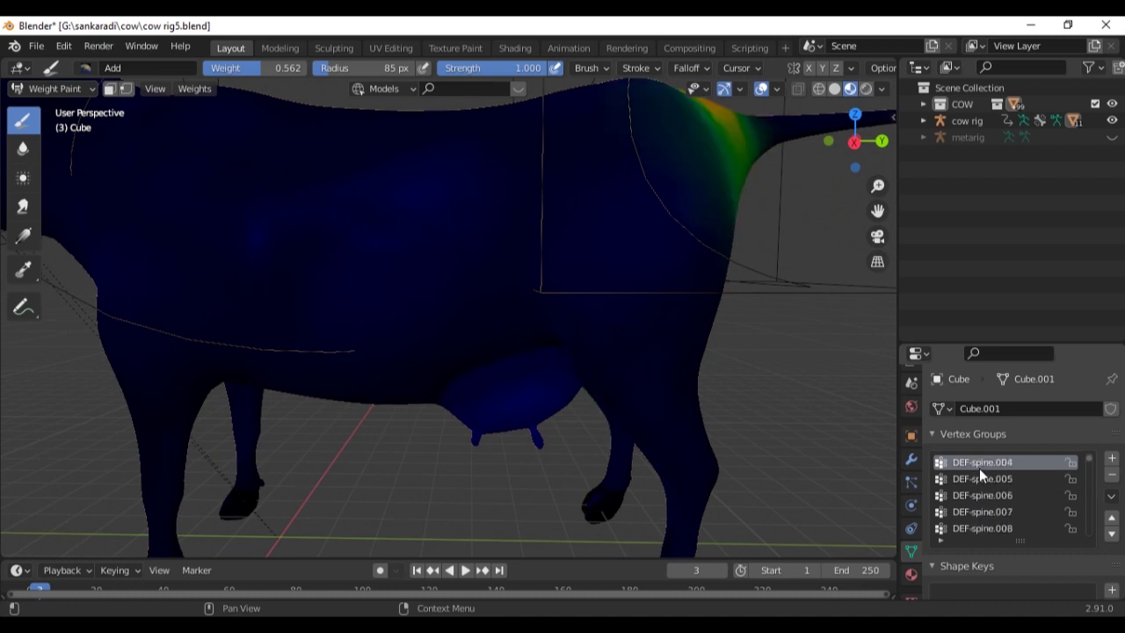
key("Down")
Paint DEF-spine.006 weight over the rear flank down to the belly, then return to Object Mode
mouse_move(447, 327)
left_mouse_down()
mouse_move(467, 314)
mouse_move(570, 345)
left_mouse_up()
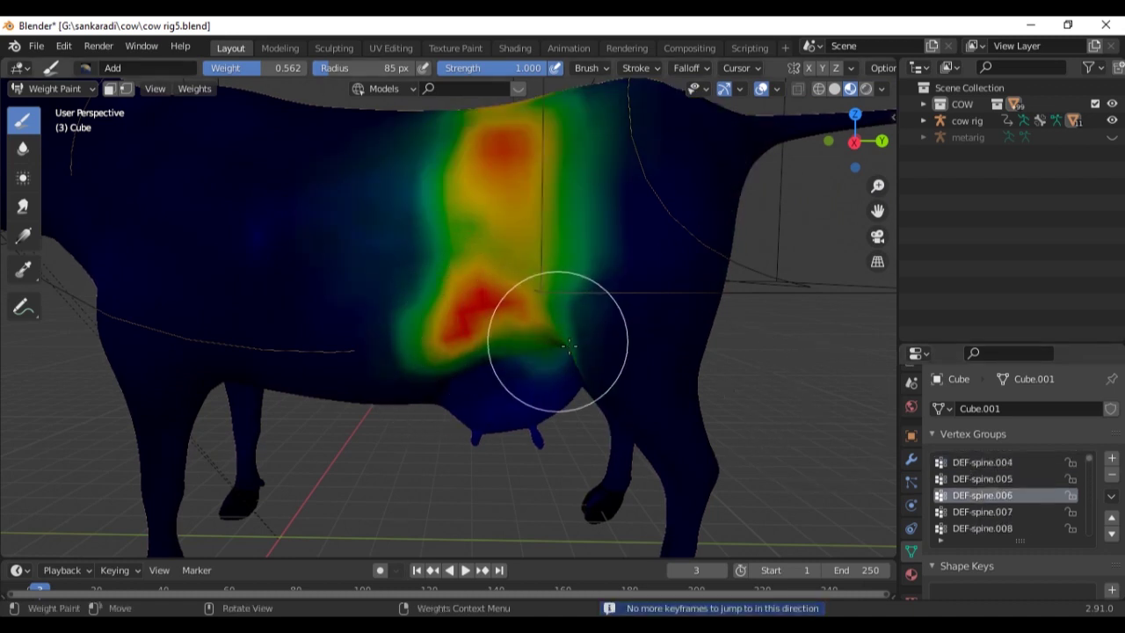
left_click_drag(458, 278, 427, 377)
mouse_move(428, 377)
middle_mouse_down()
mouse_move(515, 296)
mouse_move(552, 303)
middle_mouse_up()
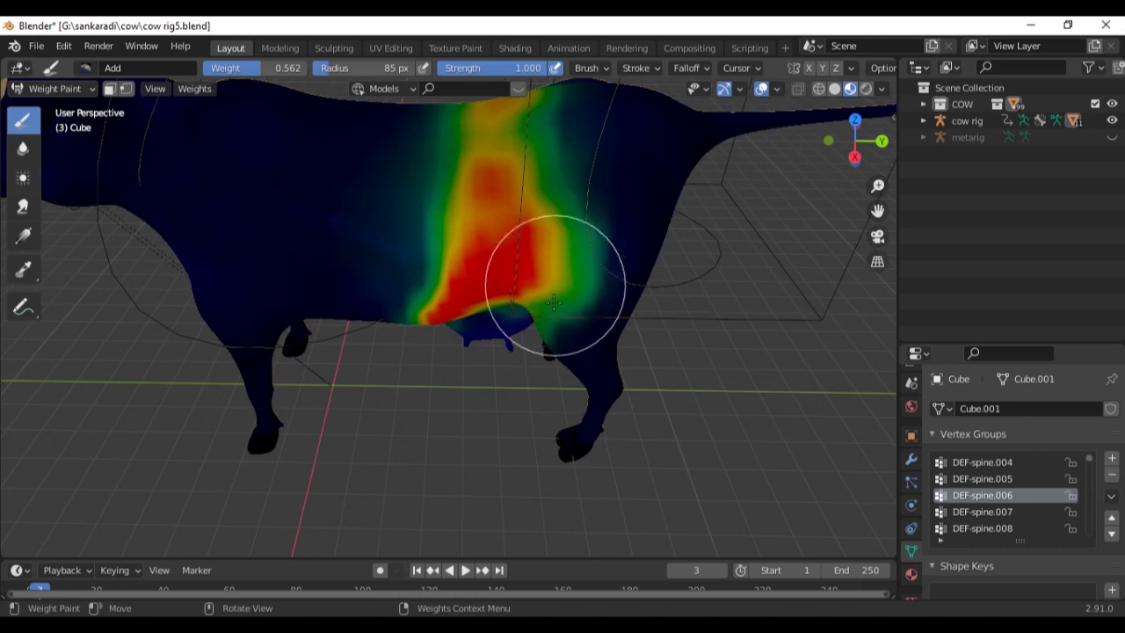
middle_click_drag(474, 269, 648, 353)
scroll(648, 353, "up", 2)
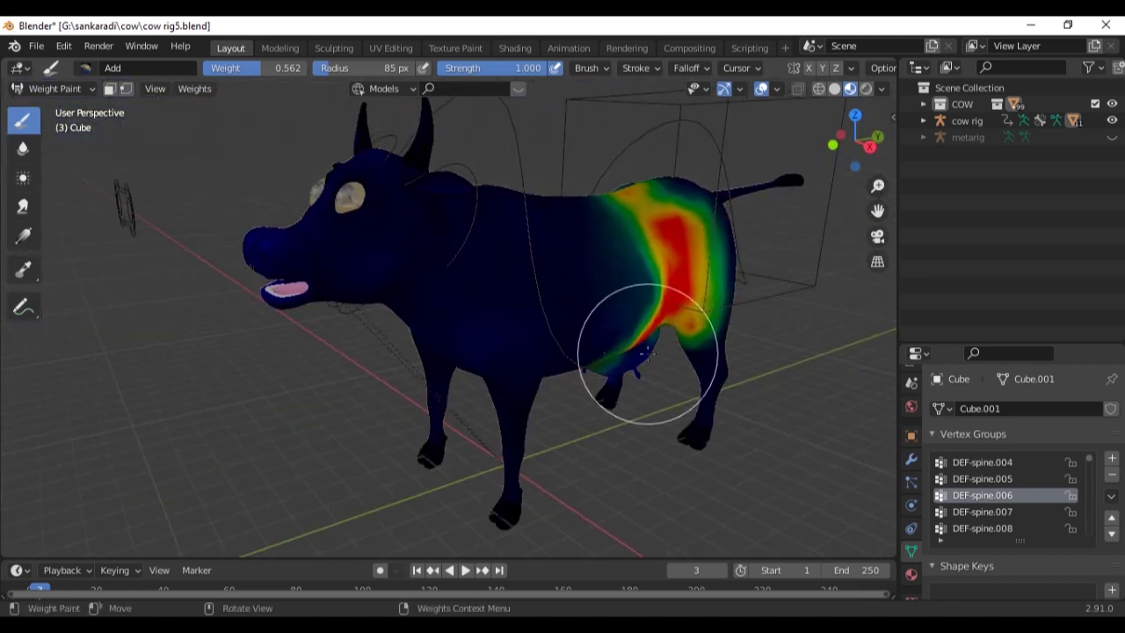
left_click(62, 107)
left_click(539, 302)
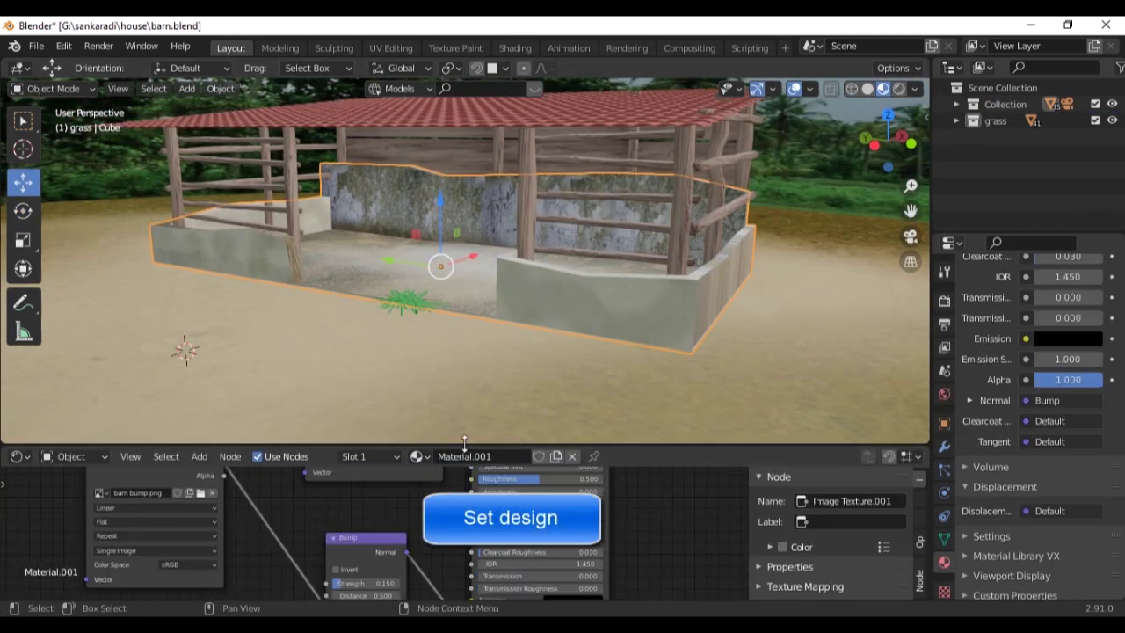
Enlarge the Shader Editor to show the ground's Material.001 nodes, then bring up the house model
left_click_drag(440, 446, 474, 332)
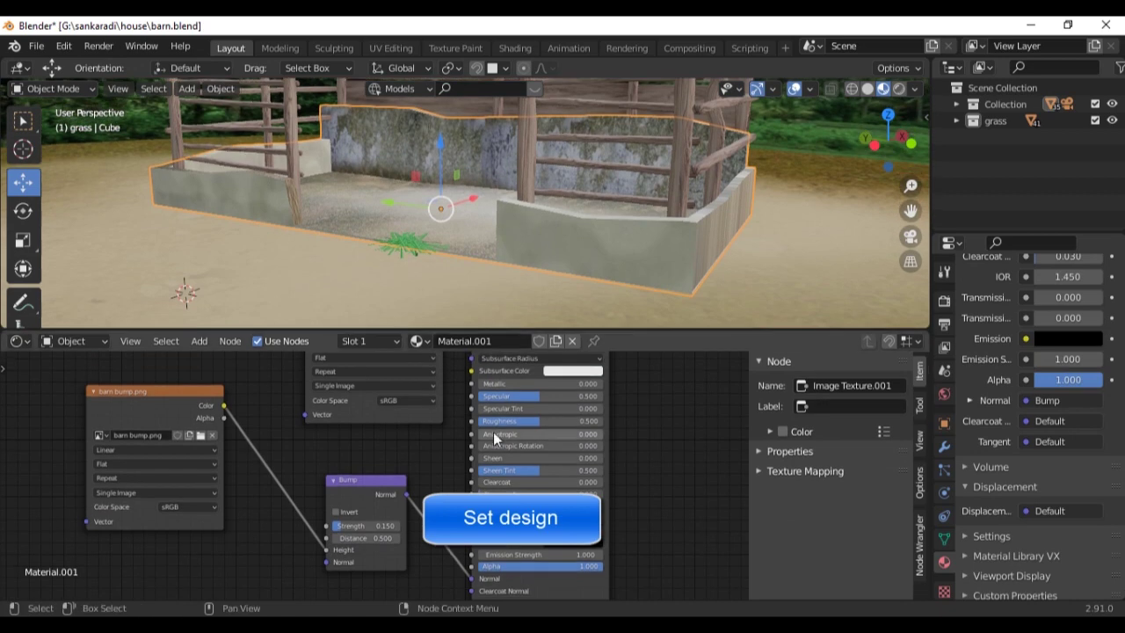
scroll(493, 432, "down", 3)
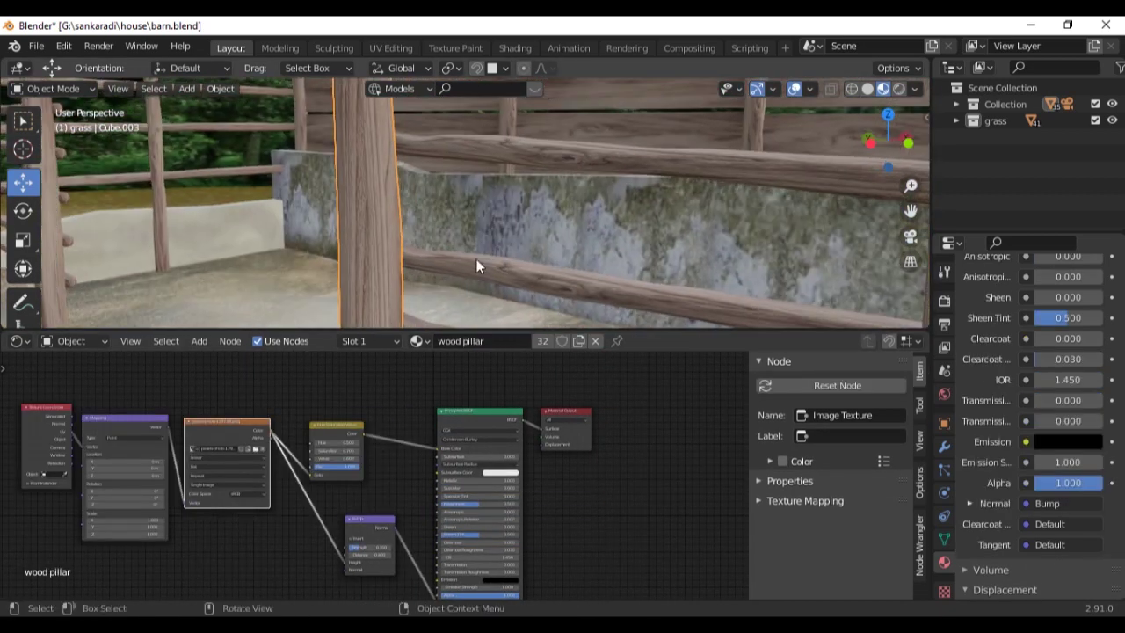
scroll(516, 226, "down", 10)
left_click(516, 226)
mouse_move(516, 226)
middle_mouse_down()
mouse_move(501, 224)
mouse_move(602, 247)
mouse_move(569, 211)
middle_mouse_up()
scroll(568, 211, "up", 8)
mouse_move(503, 254)
middle_mouse_down()
mouse_move(679, 258)
mouse_move(496, 283)
middle_mouse_up()
scroll(498, 228, "up", 2)
middle_click_drag(498, 226, 482, 274)
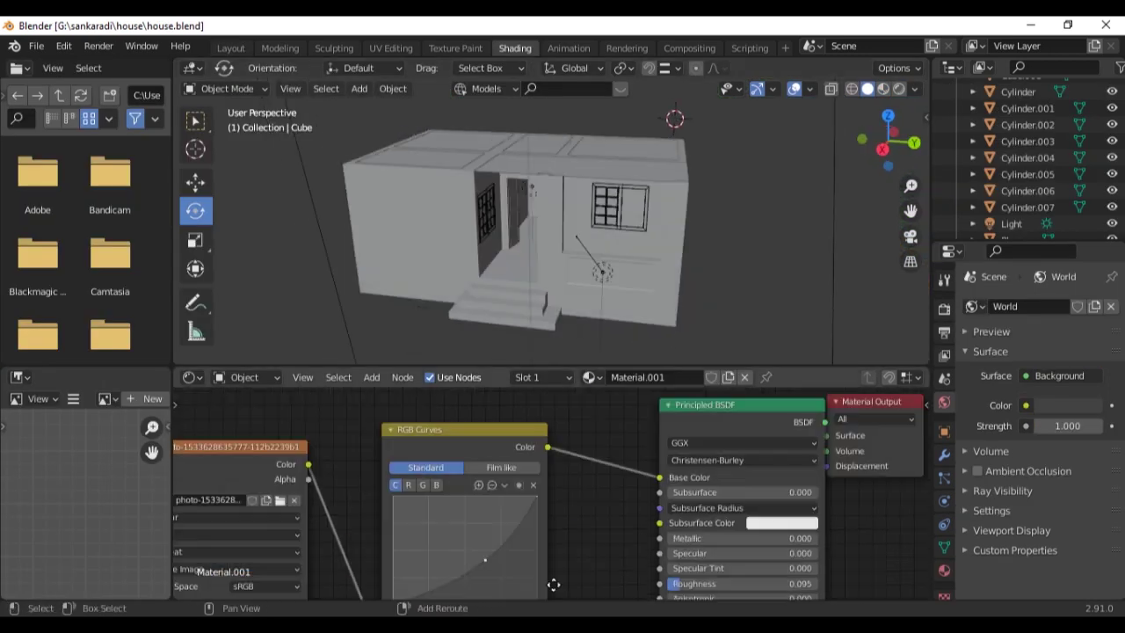
middle_click_drag(554, 584, 308, 595)
left_click(623, 308)
Preview the house in Material Preview and select the window frame object
left_click(884, 87)
middle_click_drag(668, 253, 653, 209)
scroll(602, 279, "up", 3)
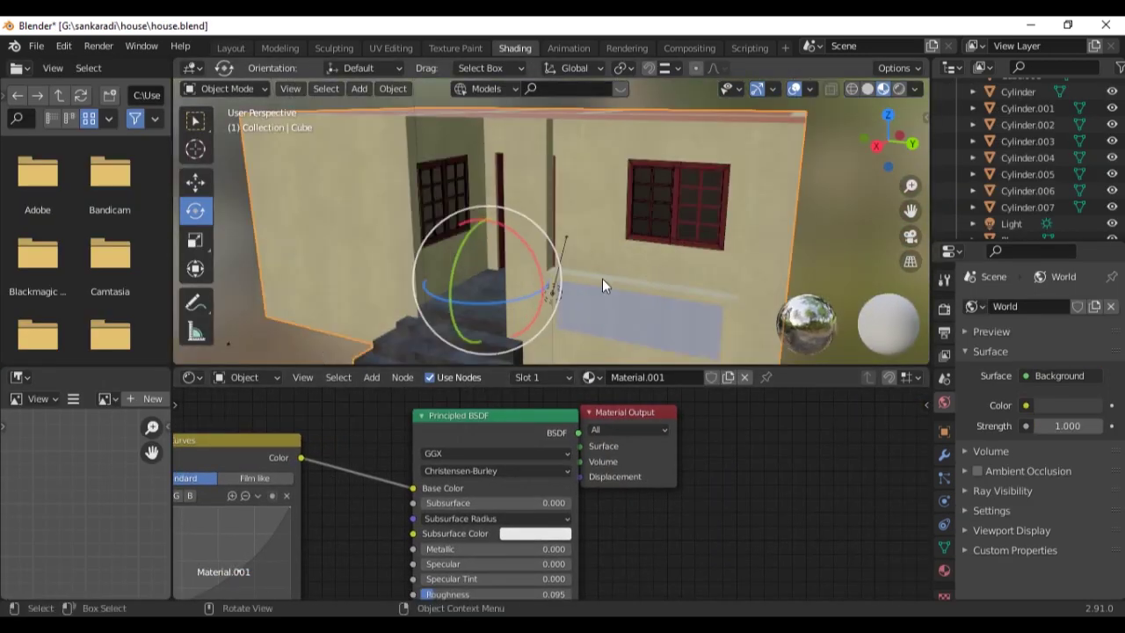
middle_click_drag(602, 278, 630, 268)
scroll(595, 213, "up", 2)
left_click(595, 213)
Back in Layout, frame the window through the camera with materials shown
left_click(231, 48)
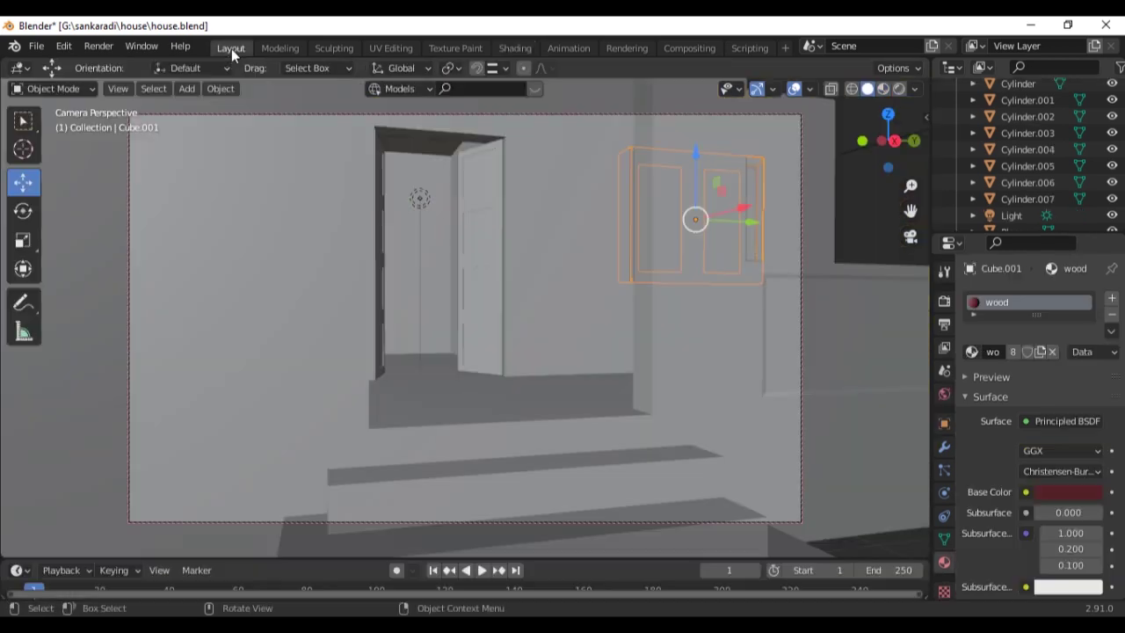
left_click(883, 88)
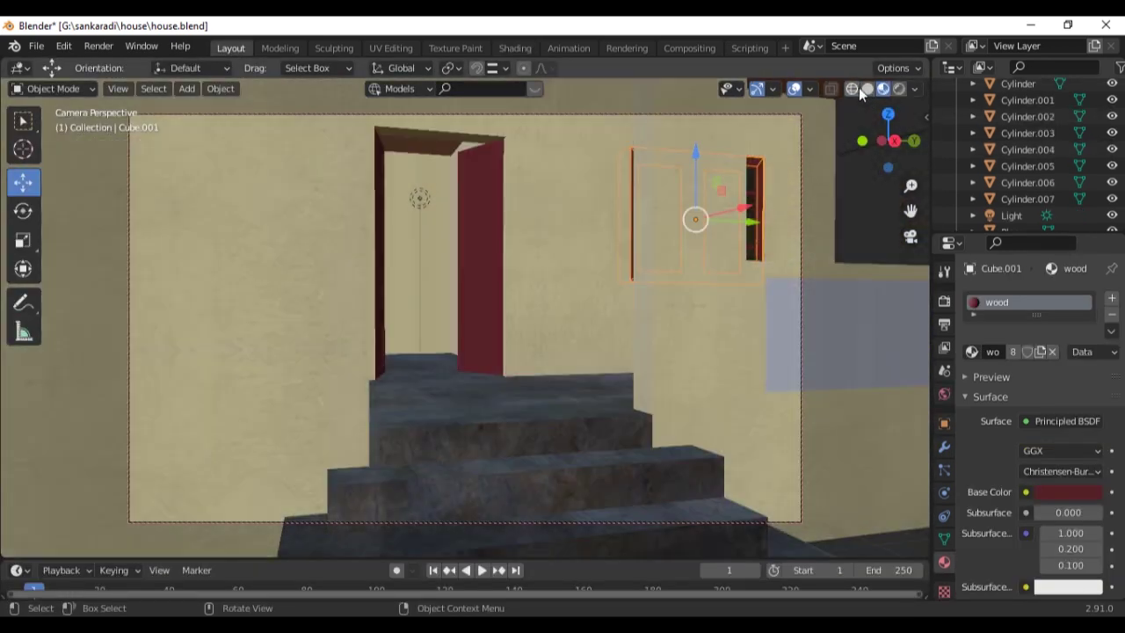
middle_click_drag(542, 324, 745, 325)
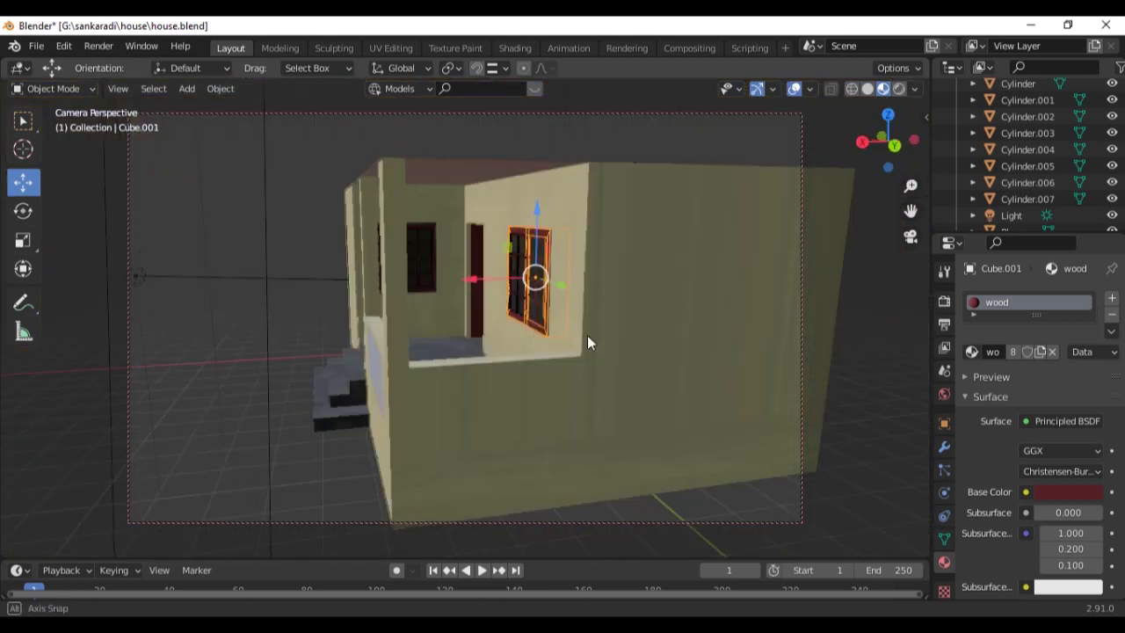
scroll(583, 349, "up", 3)
scroll(590, 395, "up", 3)
Look at the window frame's UV layout in the UV Editing workspace
left_click(397, 48)
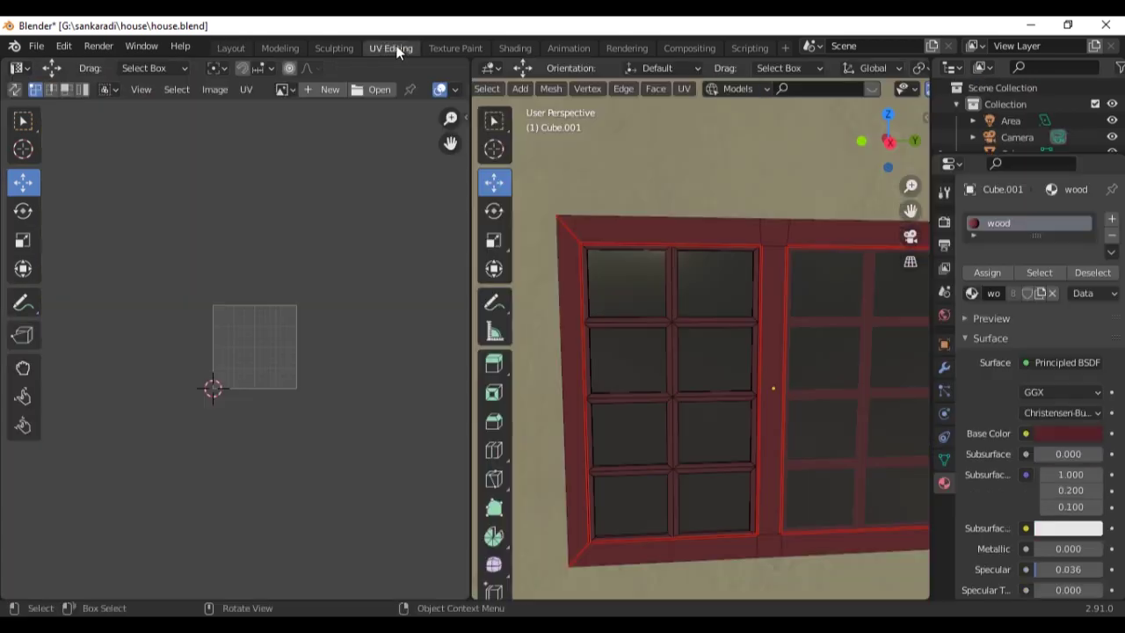
scroll(728, 294, "down", 3)
scroll(799, 352, "down", 3)
scroll(725, 389, "down", 2)
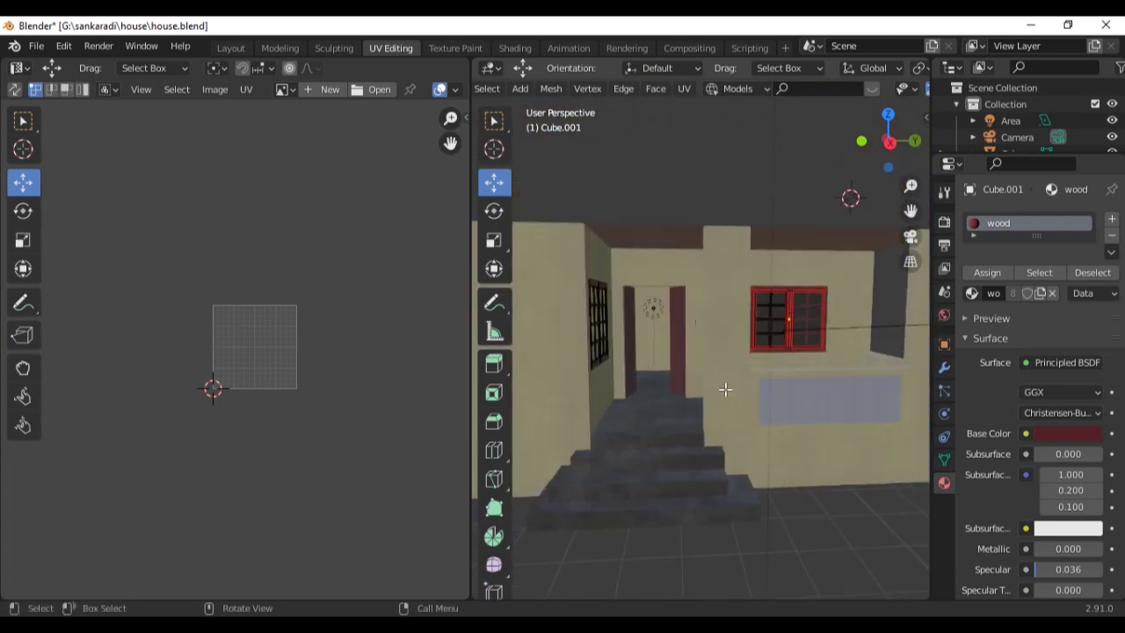
Select the stairs Cube and show all its UVs in UV Editing
left_click(230, 48)
left_click(610, 299)
left_click(392, 49)
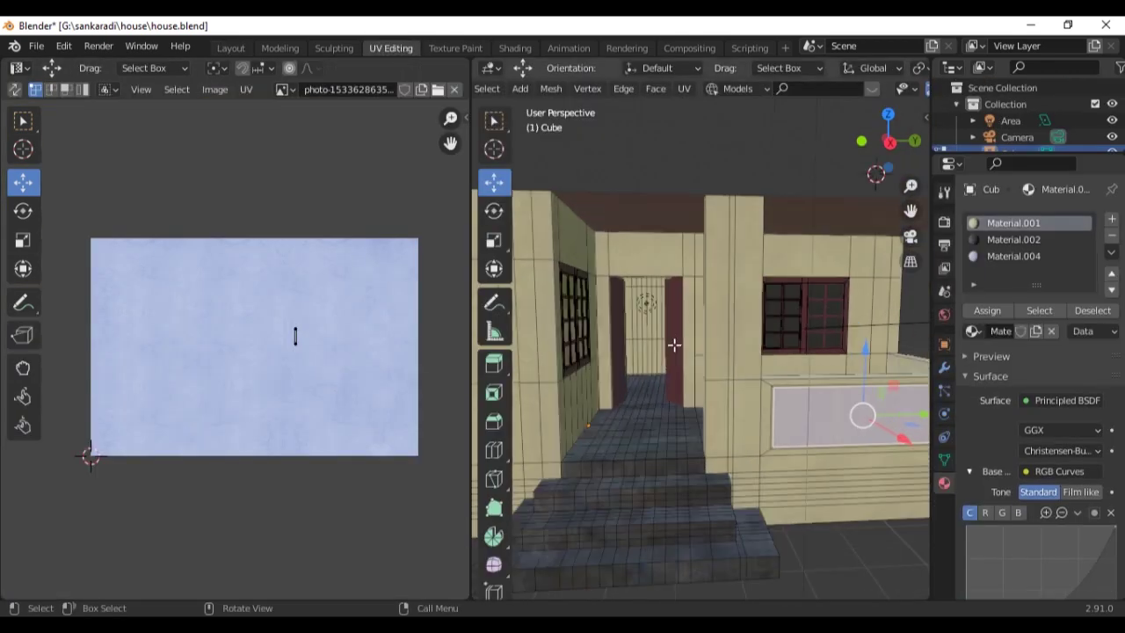
key("a")
scroll(709, 342, "up", 2)
scroll(685, 369, "up", 3)
scroll(384, 386, "up", 3)
scroll(384, 386, "down", 3)
View the house through the camera in Rendered shading in the Layout workspace
mouse_move(655, 422)
middle_mouse_down()
mouse_move(756, 436)
mouse_move(781, 395)
middle_mouse_up()
left_click(230, 48)
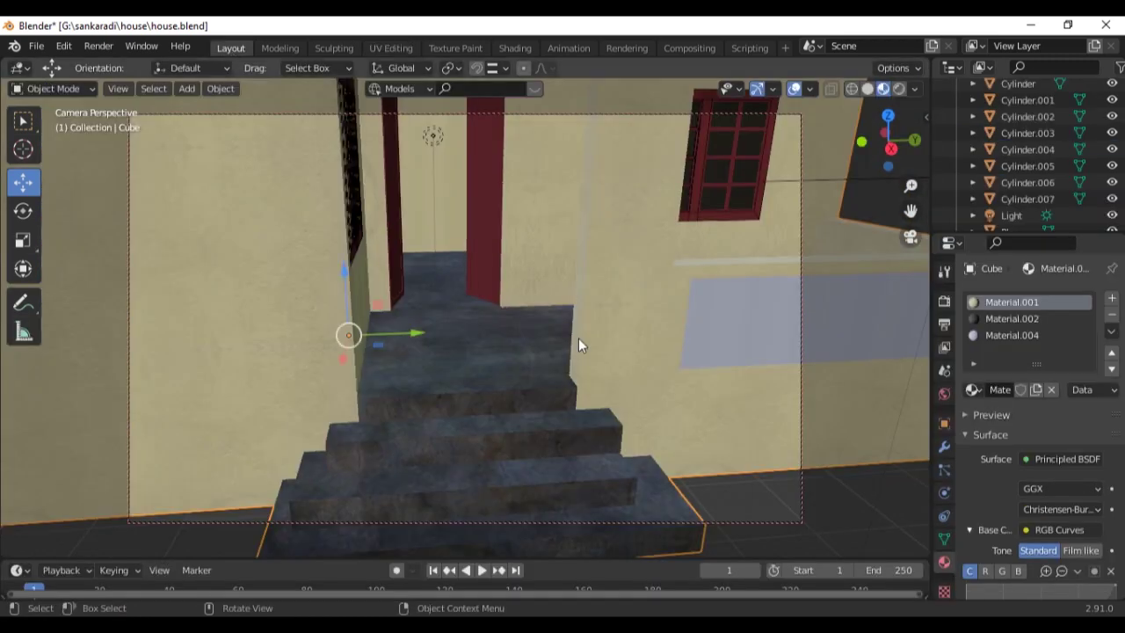
scroll(616, 343, "down", 3)
middle_click_drag(685, 344, 605, 308)
scroll(605, 309, "up", 1)
left_click(899, 88)
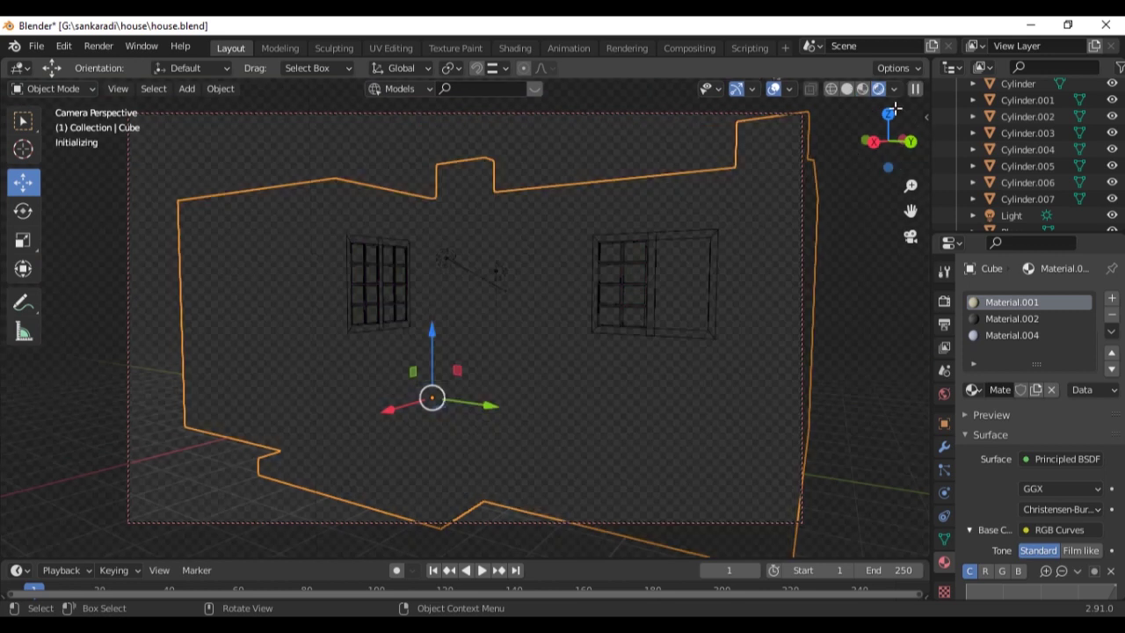
middle_click_drag(791, 264, 648, 367)
scroll(624, 318, "down", 3)
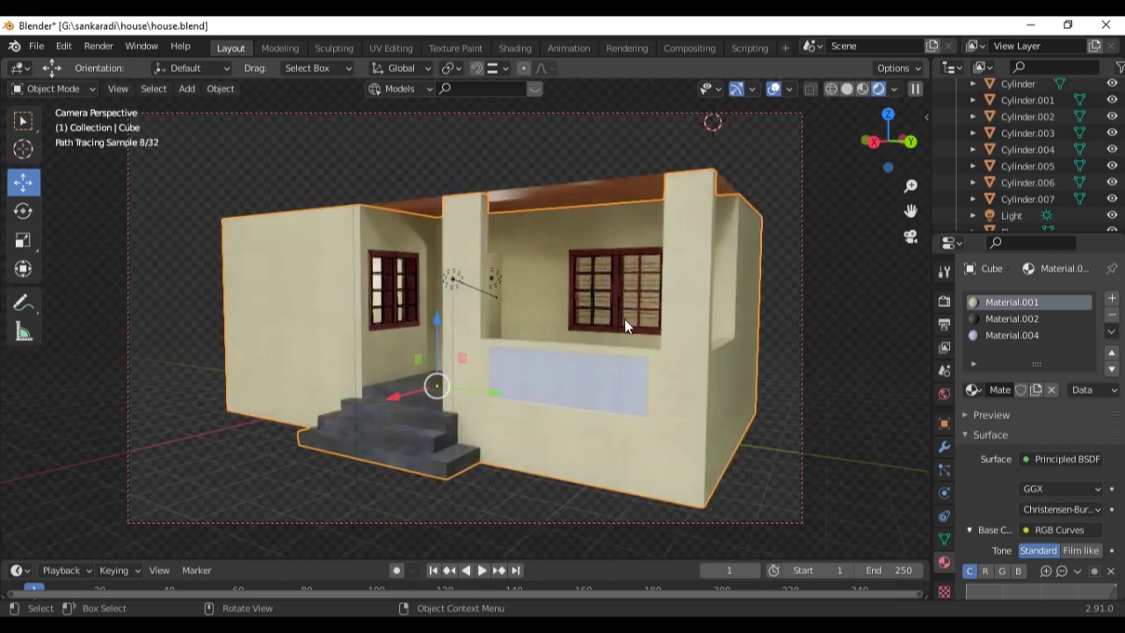
Select Point.001 in the outliner and move it near the house's front doorway in Rendered view
key("z")
left_click(1009, 216)
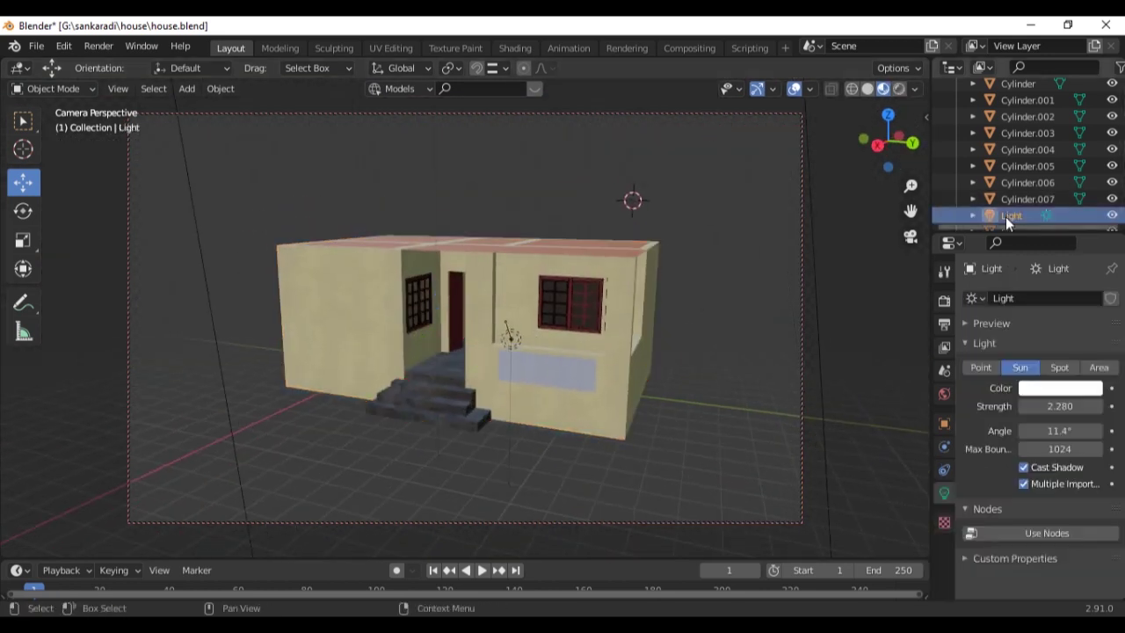
left_click(1024, 215)
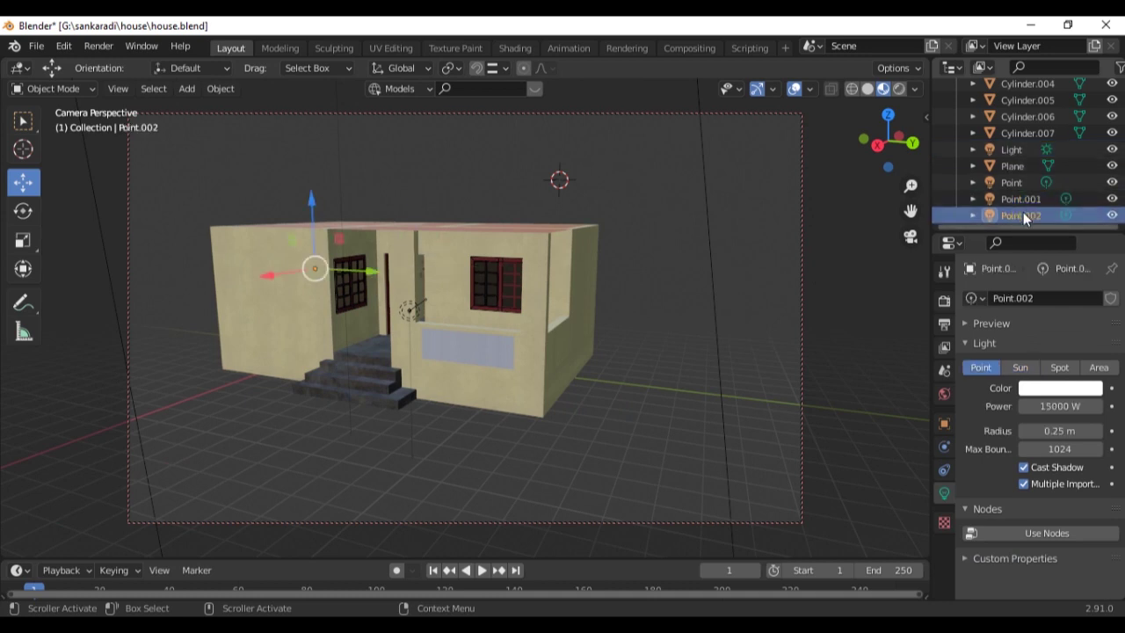
left_click(1023, 199)
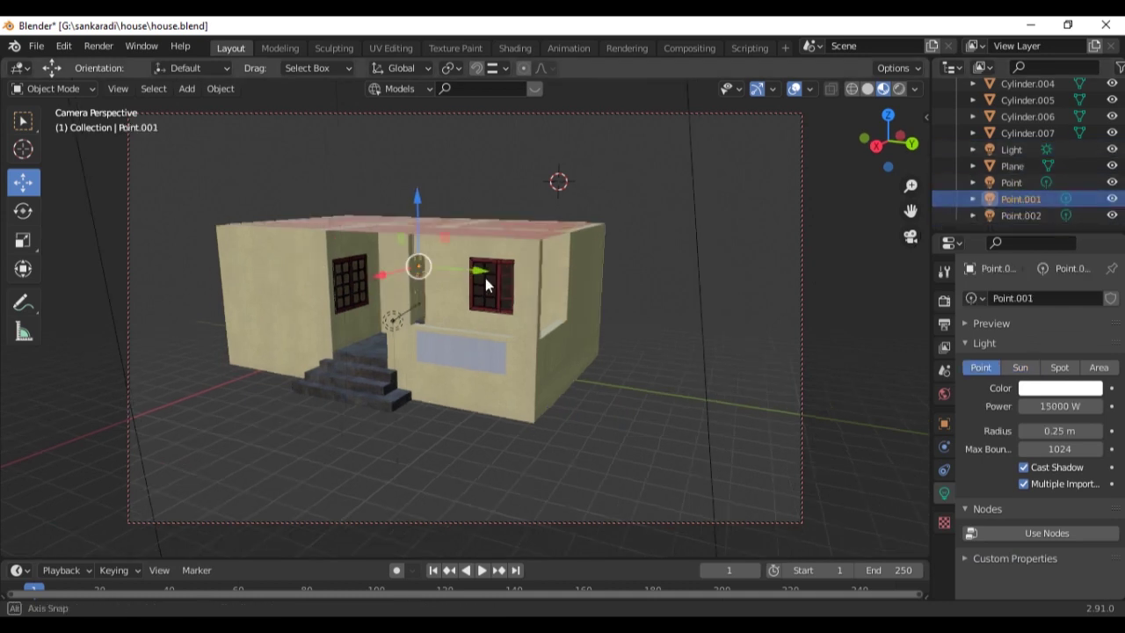
left_click_drag(887, 136, 879, 141)
left_click(897, 90)
mouse_move(428, 247)
left_mouse_down()
mouse_move(344, 283)
mouse_move(328, 323)
left_mouse_up()
middle_click_drag(328, 324, 439, 304)
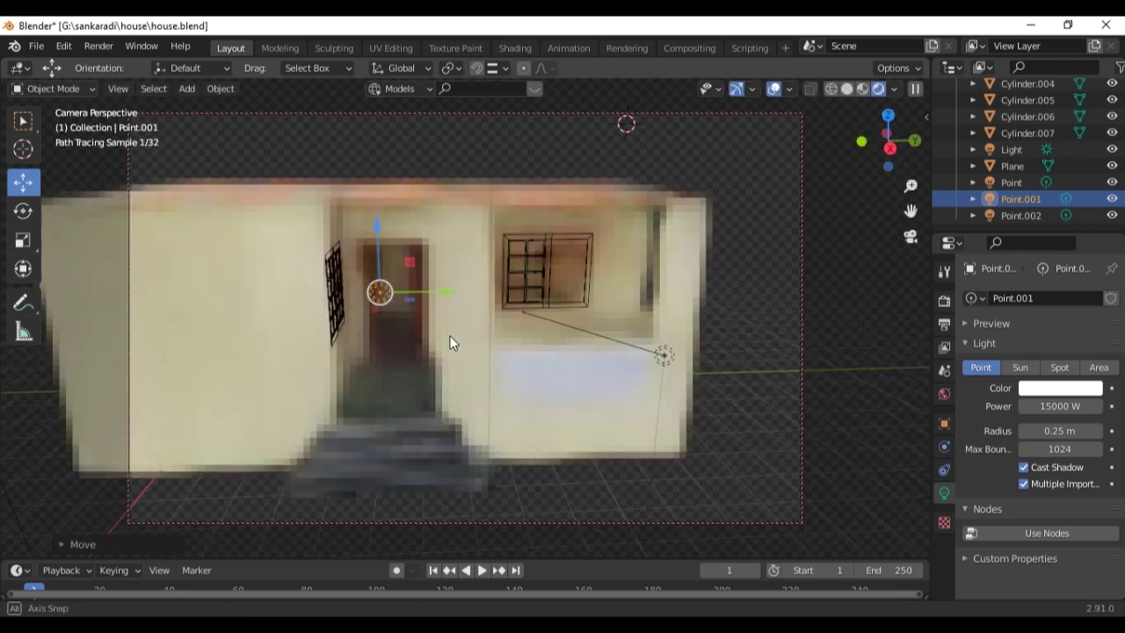
key("g")
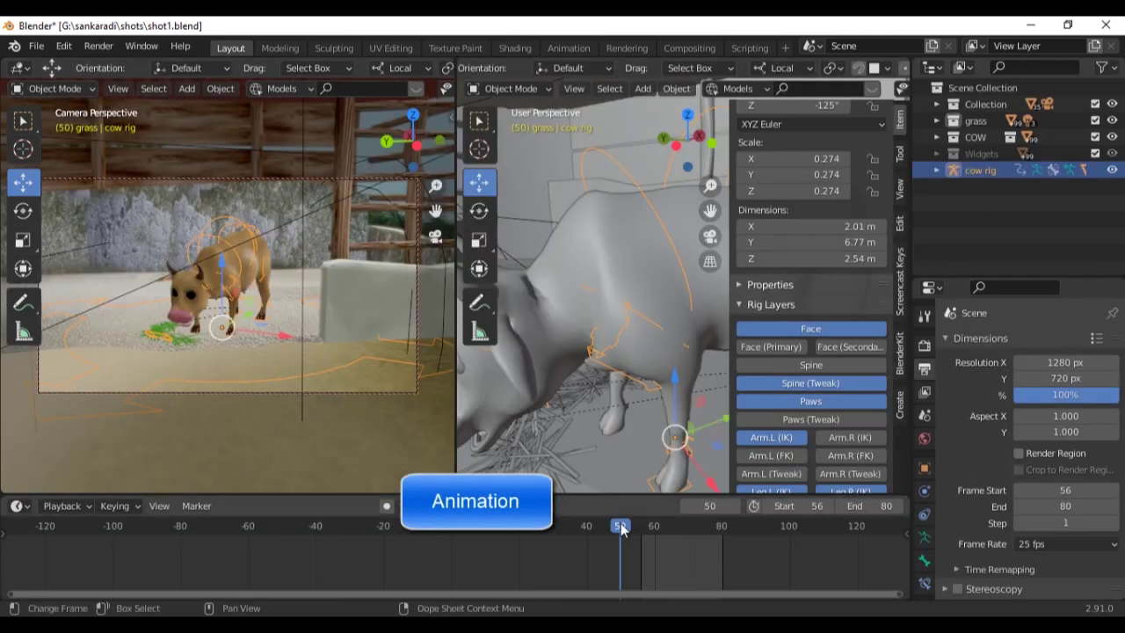
In shot1.blend, scrub the cow animation to frames 62–66 and put the cow rig into Pose Mode
mouse_move(621, 527)
left_mouse_down()
mouse_move(659, 543)
mouse_move(674, 536)
left_mouse_up()
mouse_move(677, 352)
middle_mouse_down()
mouse_move(711, 300)
mouse_move(718, 412)
middle_mouse_up()
left_click(510, 87)
left_click(514, 145)
At frame 25, rotate the cow's jaw_master control and key its pose
key("n")
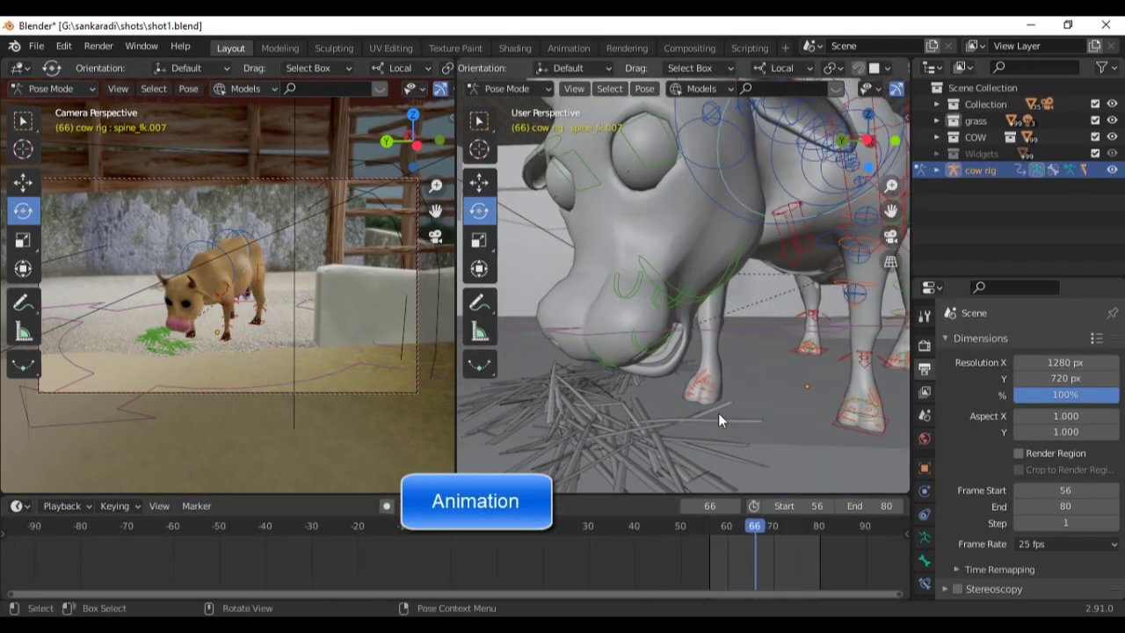
scroll(778, 476, "up", 3)
scroll(718, 541, "up", 1)
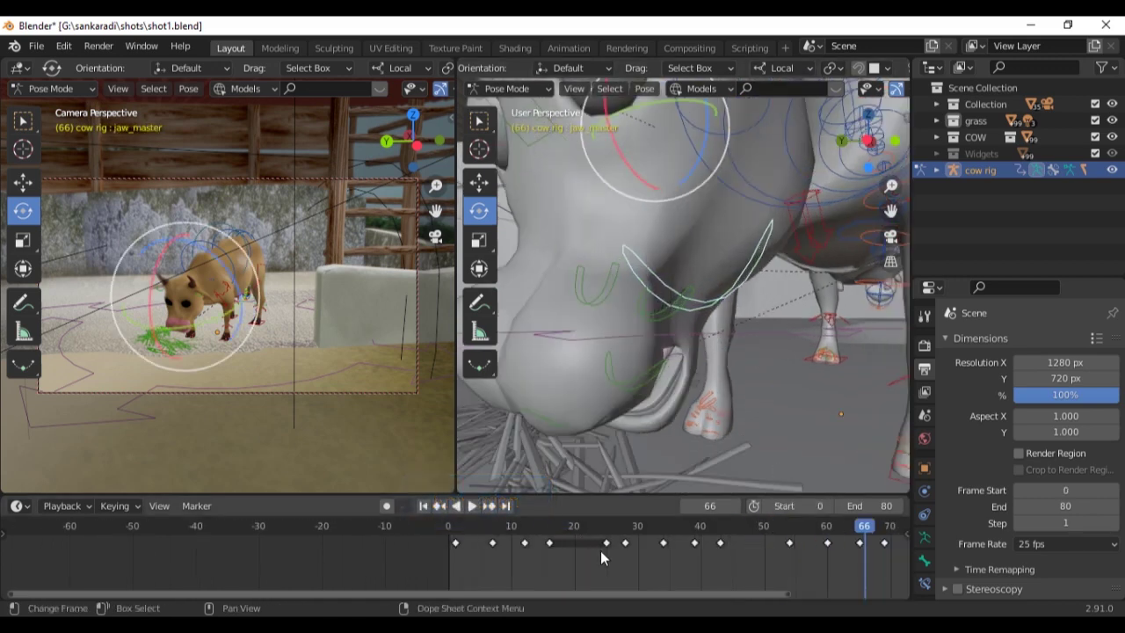
mouse_move(600, 550)
left_mouse_down()
mouse_move(488, 541)
mouse_move(631, 540)
left_mouse_up()
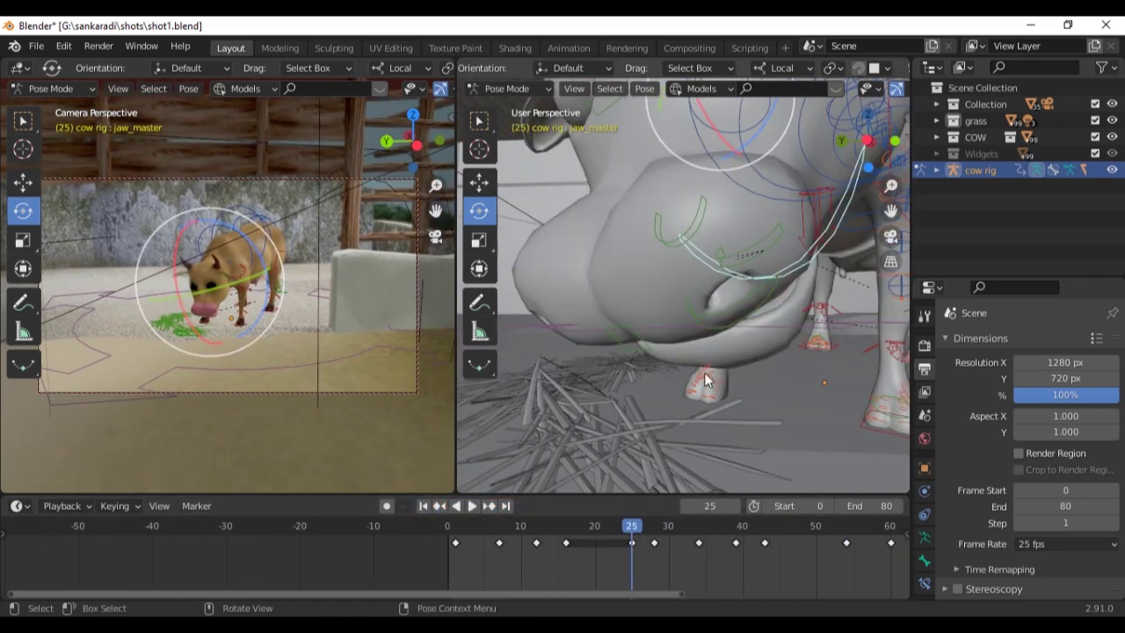
middle_click_drag(704, 376, 658, 238)
left_click(658, 238)
key("r")
left_click(649, 227)
key("i")
left_click(616, 227)
Rotate spine_fk.007 to bend the cow, then scrub the old man in shot2-2.blend to frame 93
middle_click_drag(651, 230, 694, 407)
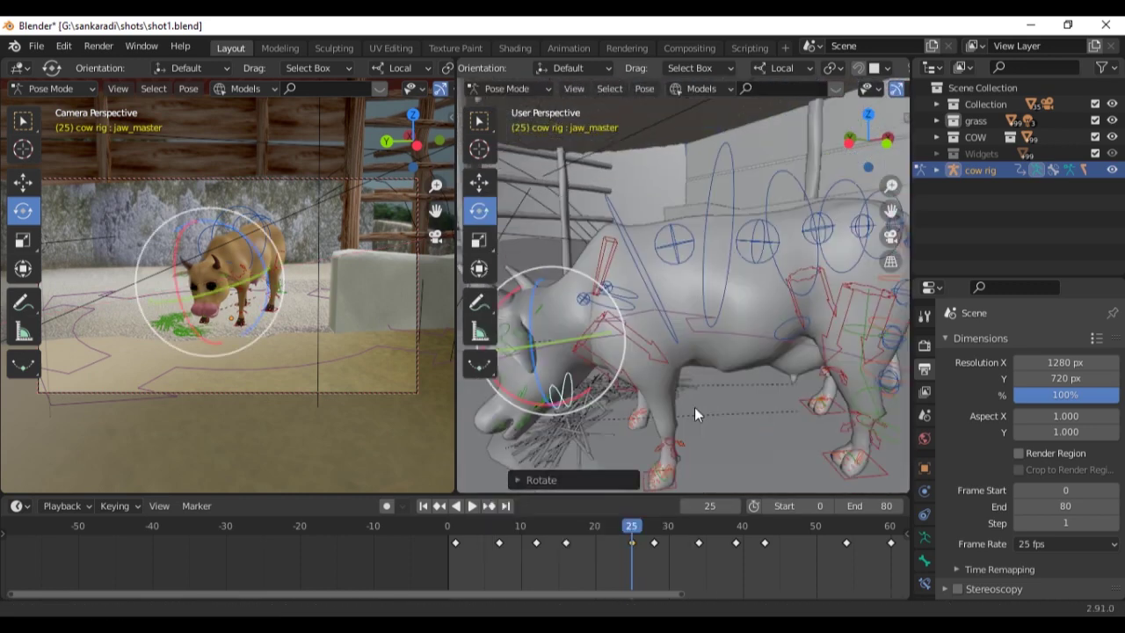
left_click(720, 320)
middle_click_drag(721, 319, 637, 177)
left_click_drag(636, 178, 643, 176)
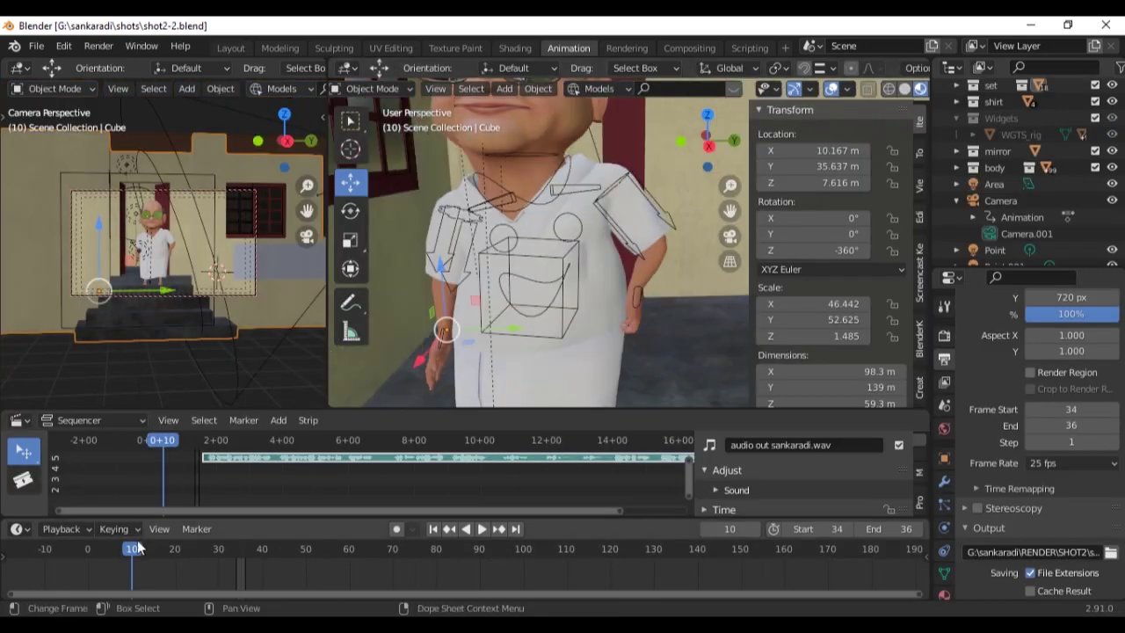
left_click_drag(132, 552, 495, 556)
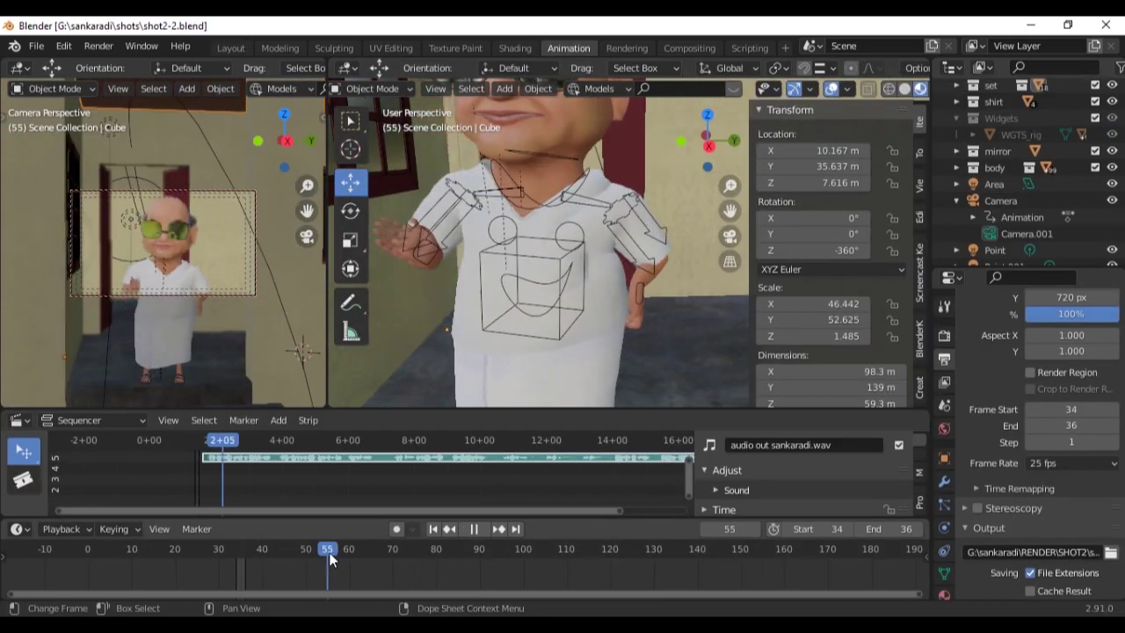
In Pose Mode, move the old man's hand_ik.L control near frame 98 and preview the motion
left_click_drag(494, 556, 623, 552)
mouse_move(553, 343)
middle_mouse_down()
mouse_move(567, 328)
mouse_move(448, 242)
middle_mouse_up()
left_click(447, 242)
key("ctrl+Tab")
mouse_move(521, 198)
middle_mouse_down("shift")
mouse_move(498, 273)
mouse_move(464, 294)
mouse_move(550, 306)
middle_mouse_up("shift")
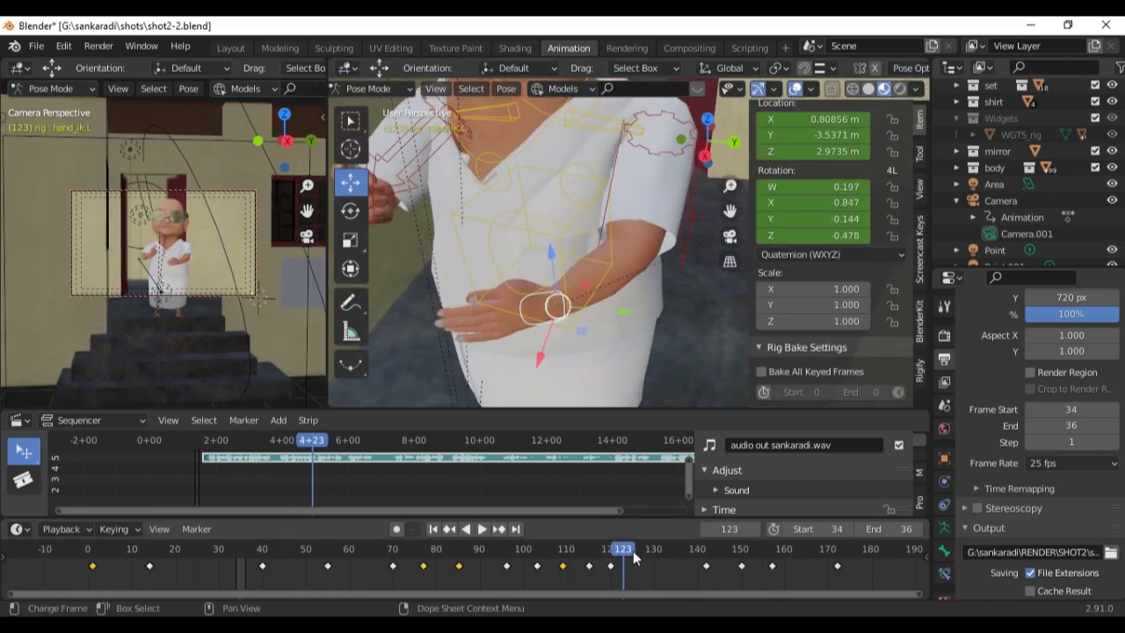
left_click_drag(635, 558, 515, 585)
key("g")
left_click(592, 301)
key("space")
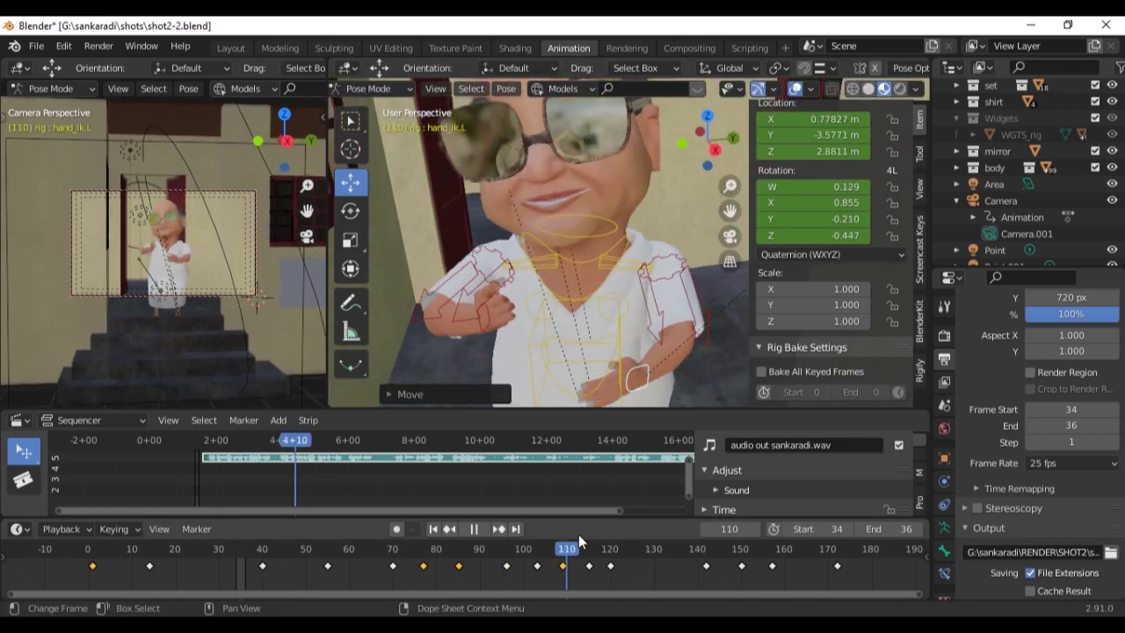
key("space")
Enable the Face (Secondary) rig layer and go to frame 102
middle_click_drag(553, 244, 587, 289)
left_click_drag(572, 573, 559, 576)
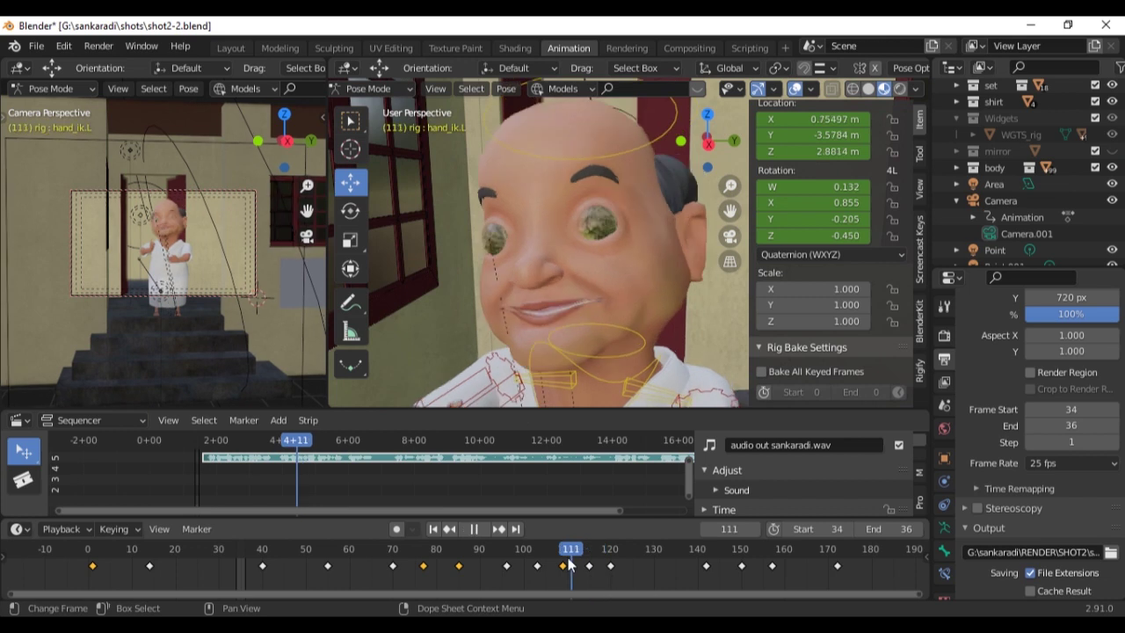
scroll(816, 334, "down", 8)
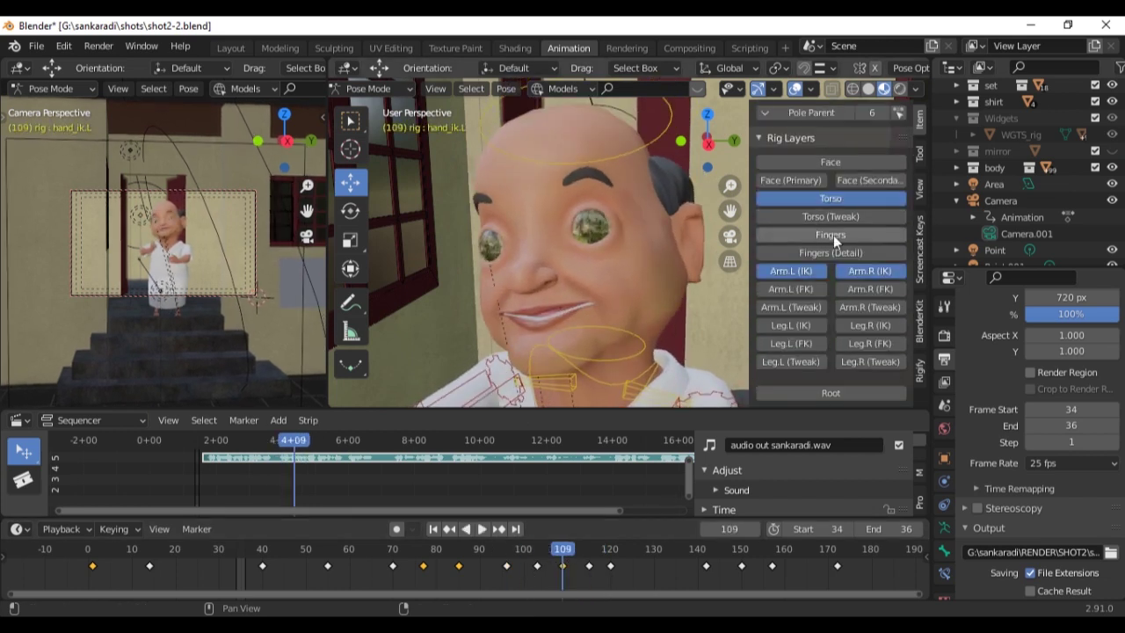
left_click(865, 180)
scroll(569, 336, "up", 3)
scroll(638, 252, "up", 2)
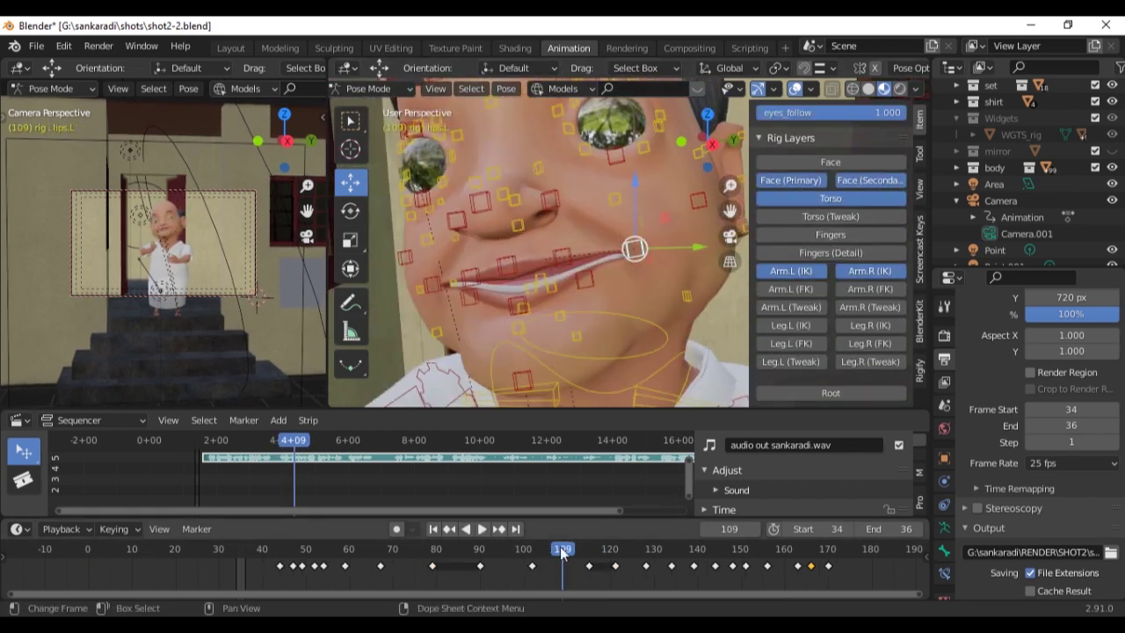
left_click_drag(562, 552, 531, 552)
Move the lip corner control at frame 102 to reshape the old man's lips
left_click_drag(633, 242, 682, 228)
middle_click_drag(641, 246, 626, 250)
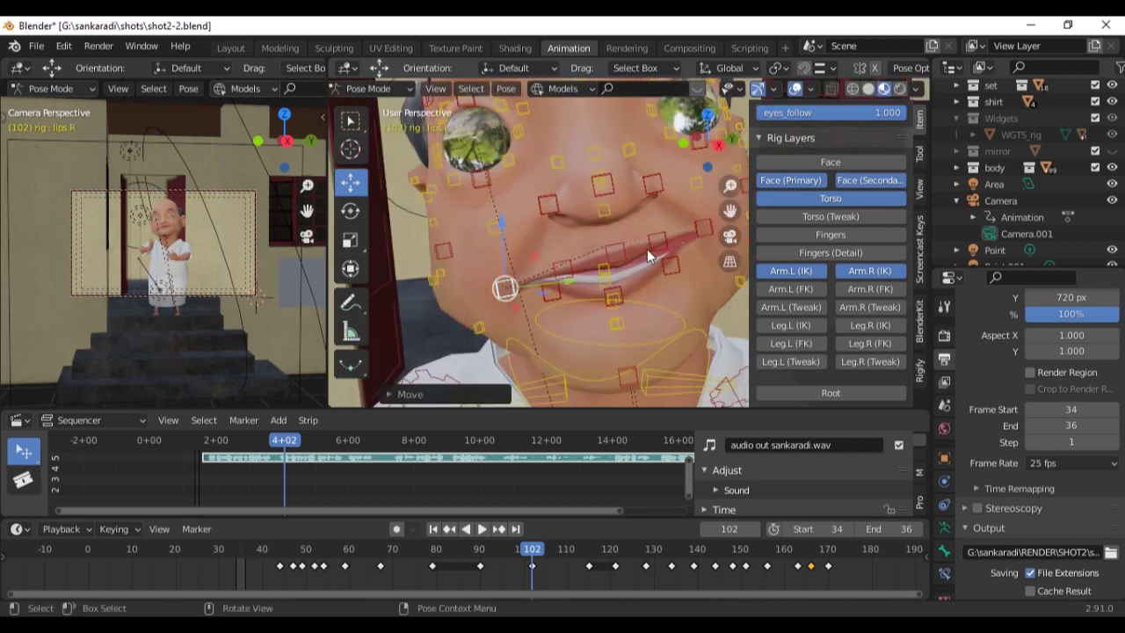
left_click(658, 188)
mouse_move(658, 188)
middle_mouse_down()
mouse_move(595, 294)
mouse_move(596, 206)
middle_mouse_up()
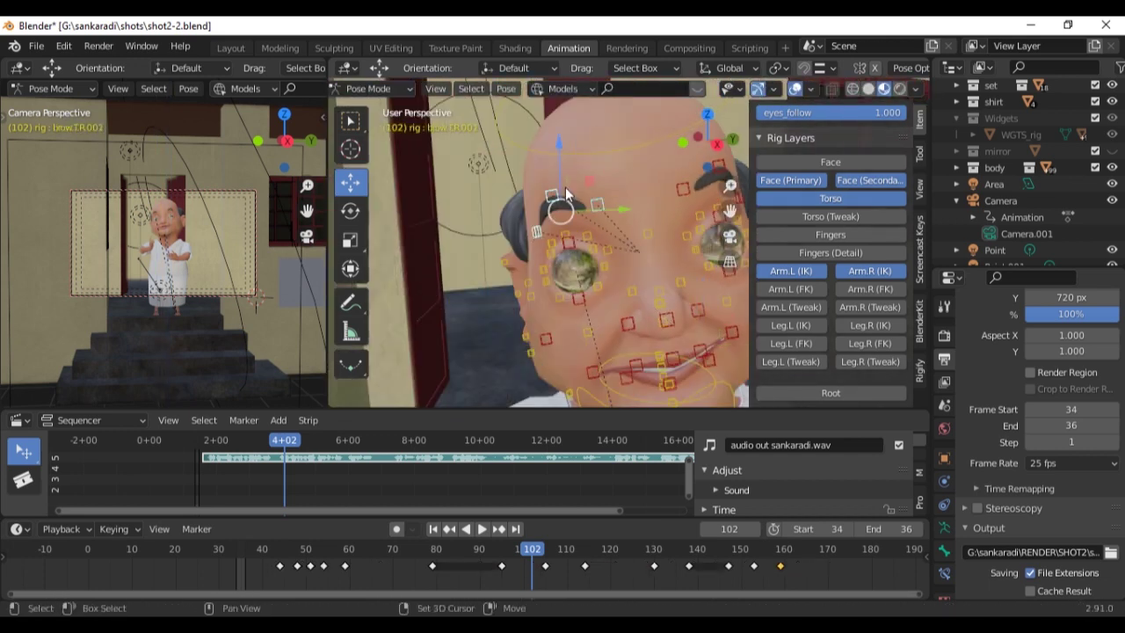
left_click(563, 162)
Repose the right eye's upper and lower eyelid controls
middle_click_drag(564, 162, 617, 273)
scroll(617, 272, "down", 1)
left_click(620, 270)
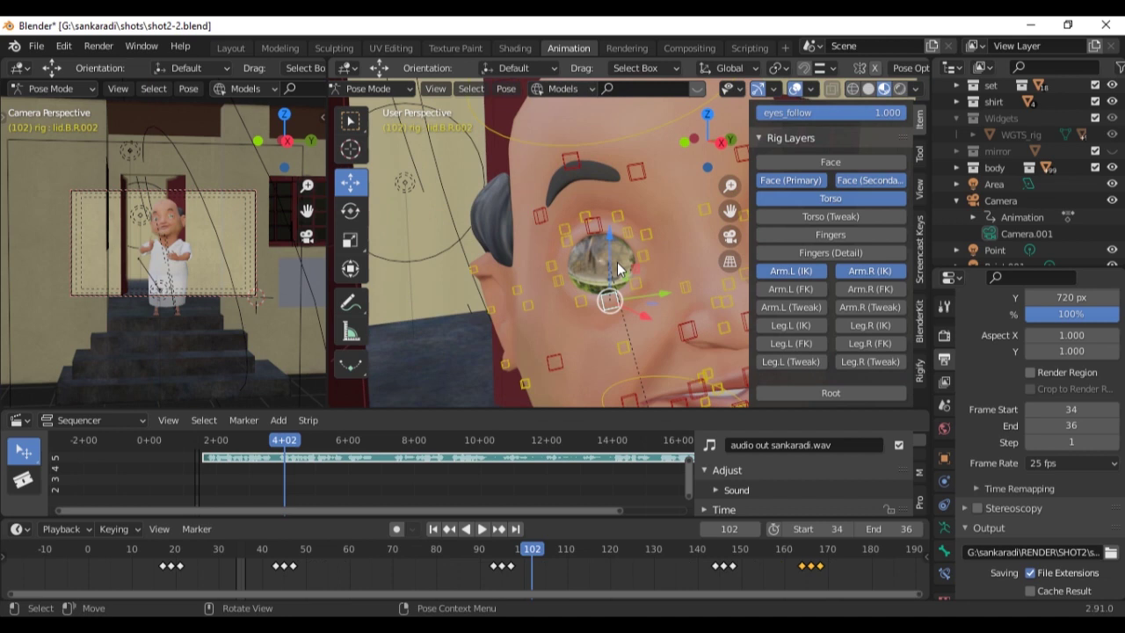
left_click(605, 210)
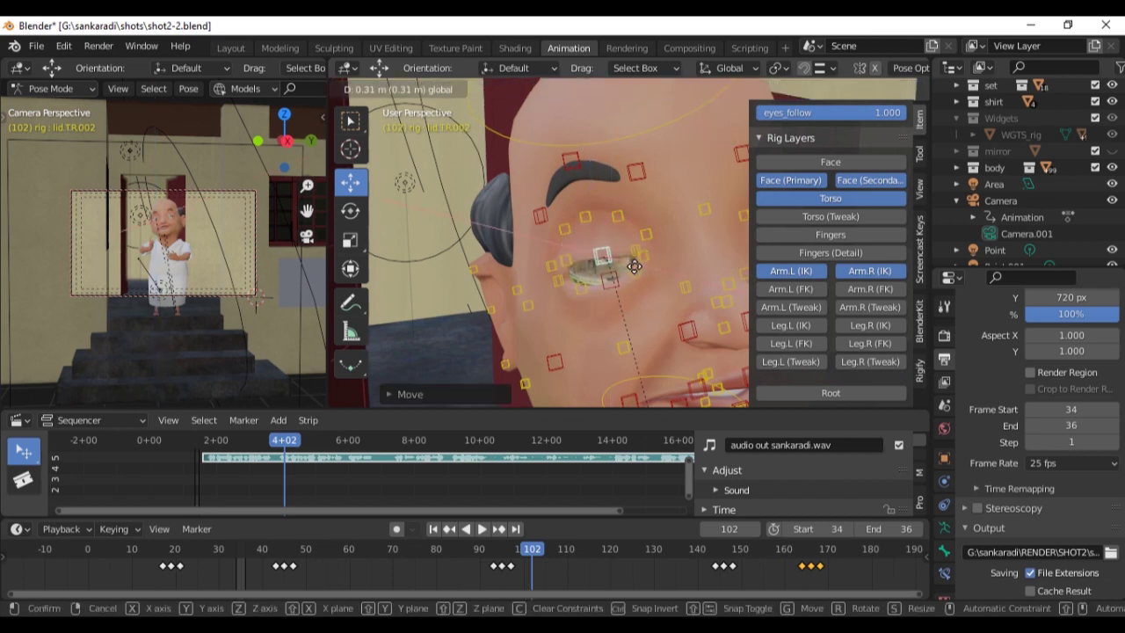
middle_click_drag(627, 258, 545, 225)
left_click(546, 225)
key("g")
left_click(634, 249)
key("g")
left_click(584, 307)
left_click(585, 307)
key("g")
left_click(561, 259)
Widen the camera viewport and switch it to Rendered shading
scroll(661, 326, "down", 3)
left_click_drag(332, 356, 701, 363)
left_click(648, 88)
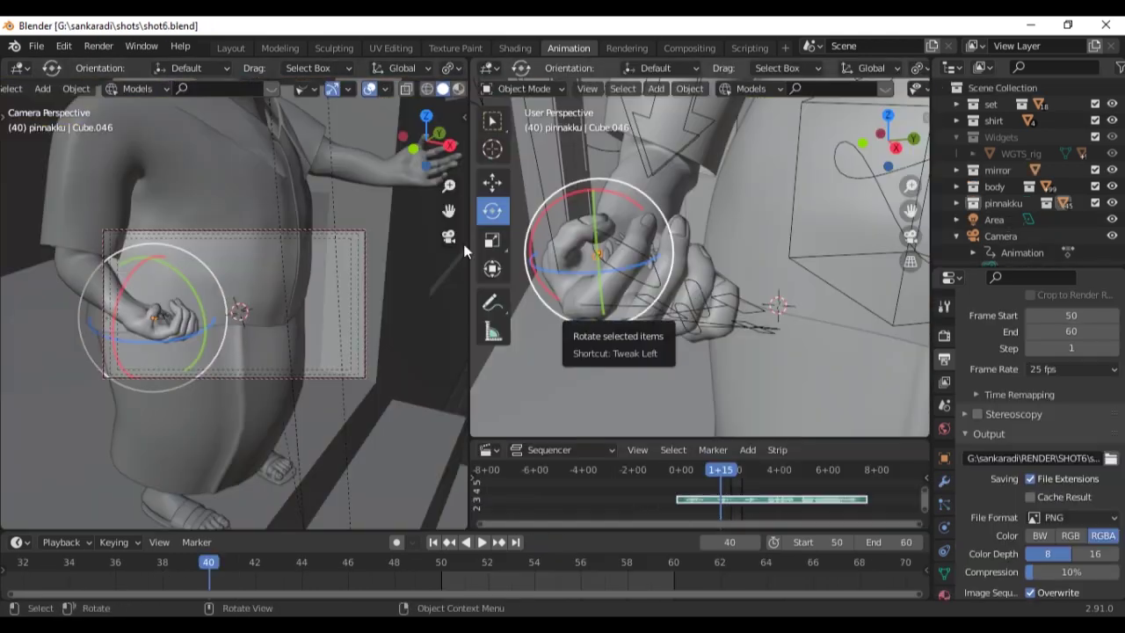
Play the shot, then in Pose Mode select the old man's right hand control
key("space")
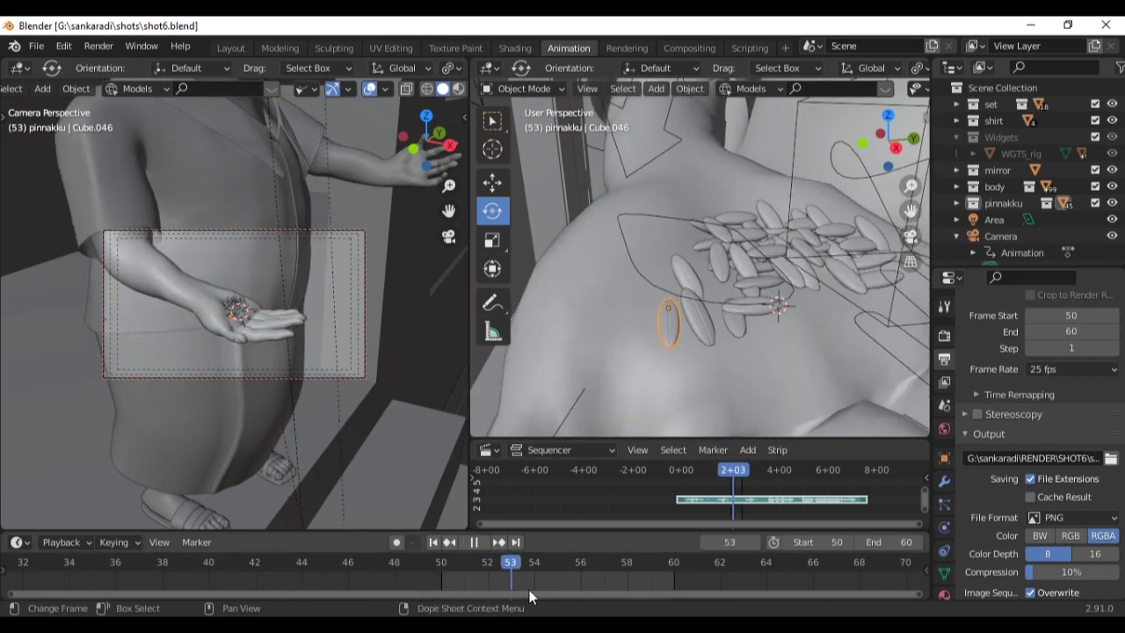
scroll(697, 212, "down", 3)
left_click(524, 88)
left_click(551, 149)
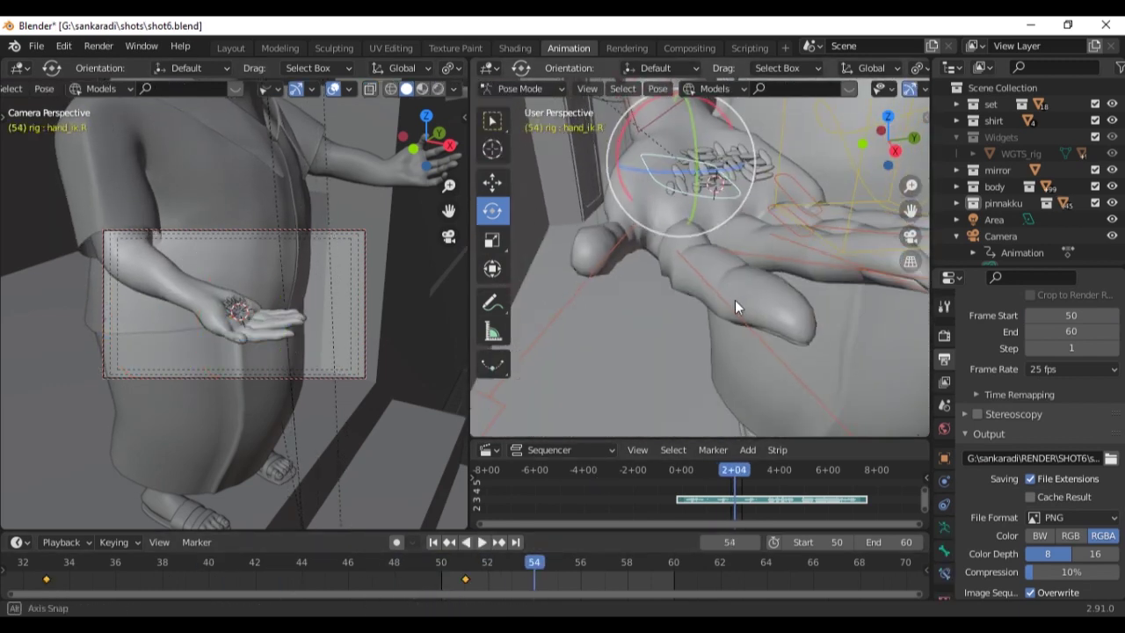
middle_click_drag(734, 300, 736, 402)
Rotate the index finger bone, set Local orientation, and scale it to curl inward
left_click_drag(640, 206, 703, 299)
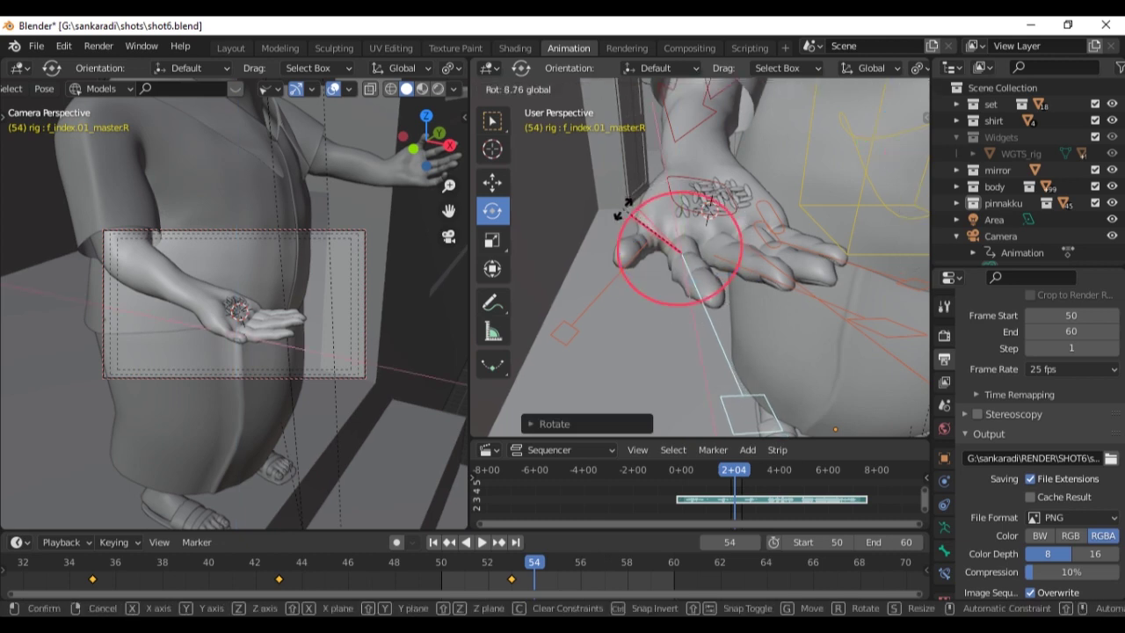
key("shift+space")
key("s")
left_click(773, 68)
left_click(773, 105)
key("s")
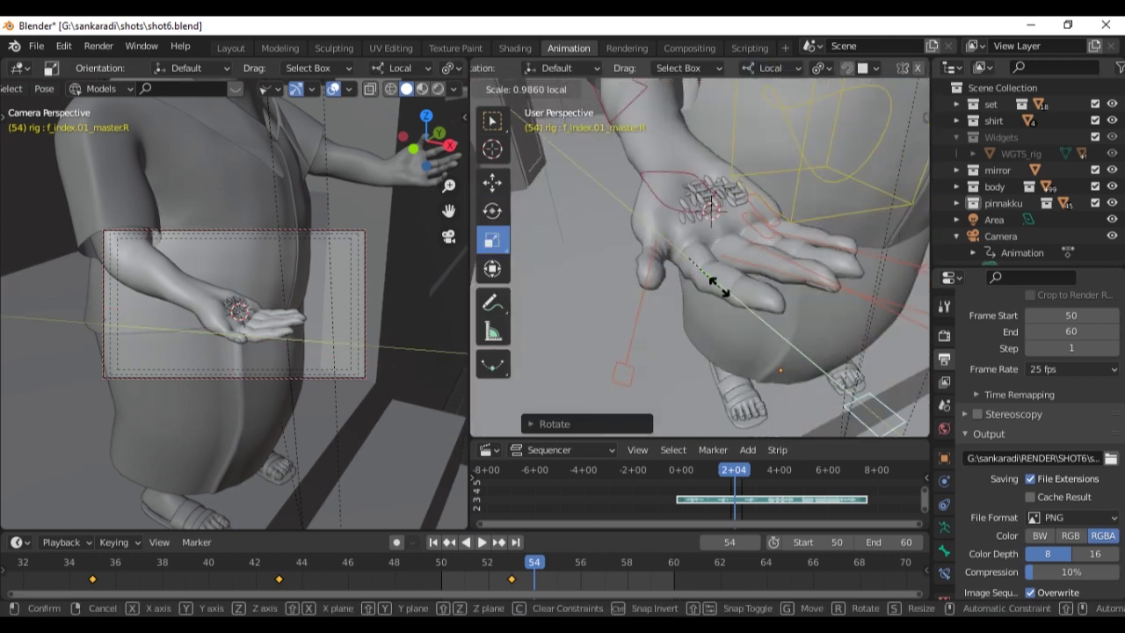
middle_click_drag(851, 299, 825, 318)
Curl the middle, ring and pinky fingers inward by scaling their bones
left_click(708, 277)
key("s")
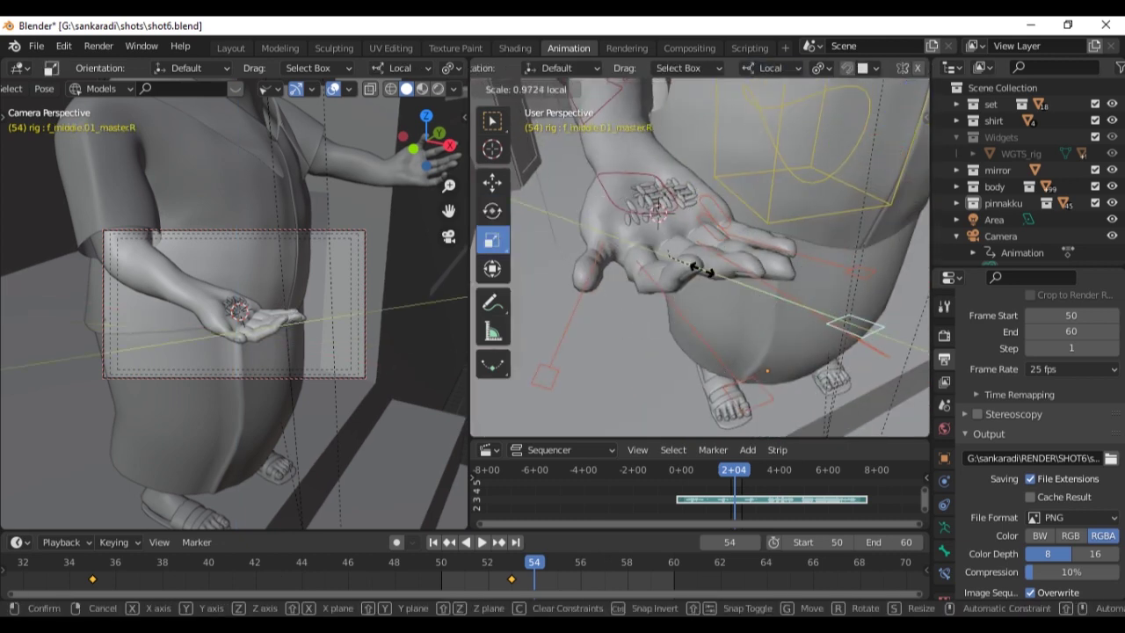
left_click(700, 270)
middle_click_drag(701, 270, 784, 368)
left_click(714, 266)
left_click(772, 283)
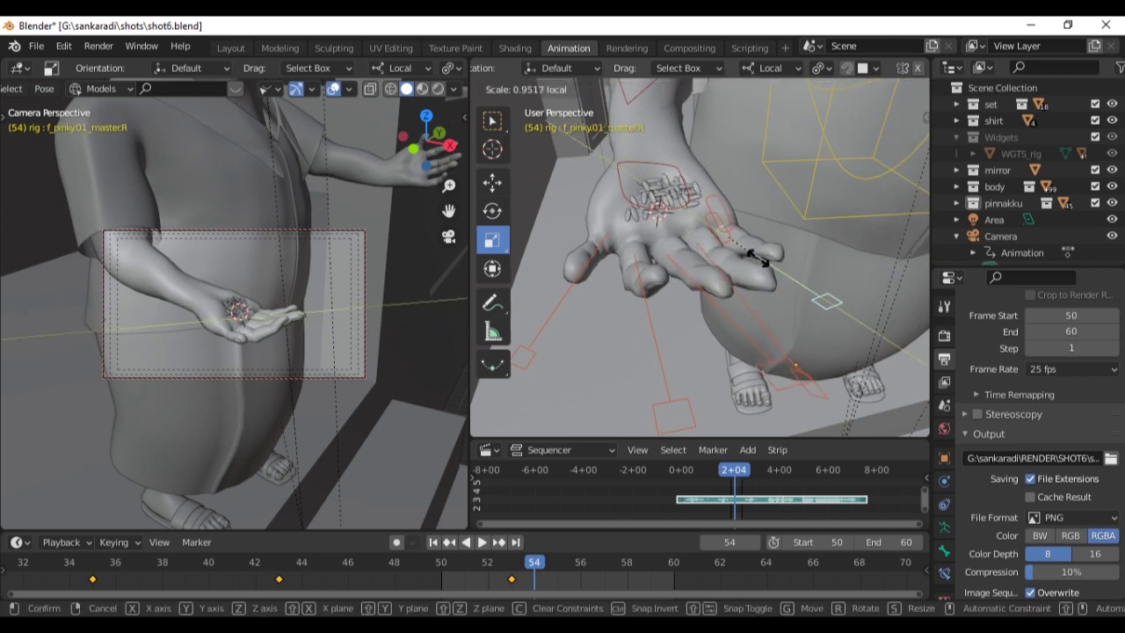
left_click(754, 257)
middle_click_drag(754, 257, 721, 263)
Play back the animation to check the curled hand pose
key("z")
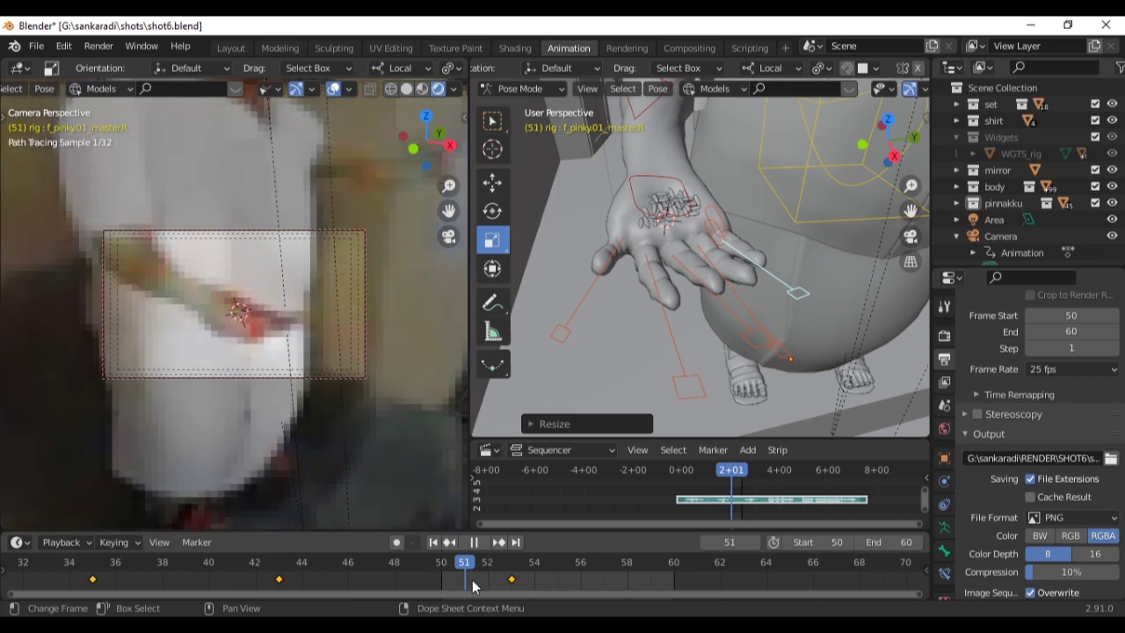
key("Escape")
middle_click_drag(633, 387, 687, 331)
scroll(687, 331, "up", 5)
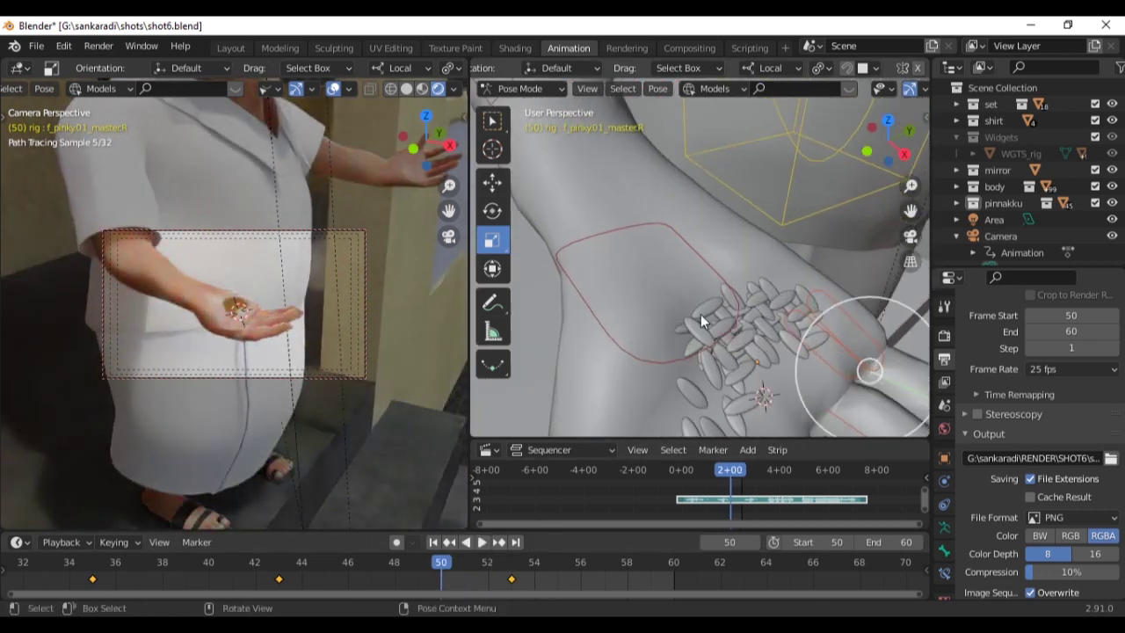
In Object Mode, select the pinnakku grain object Cube.039 and move it onto the palm
left_click(520, 88)
left_click(528, 106)
left_click(734, 300)
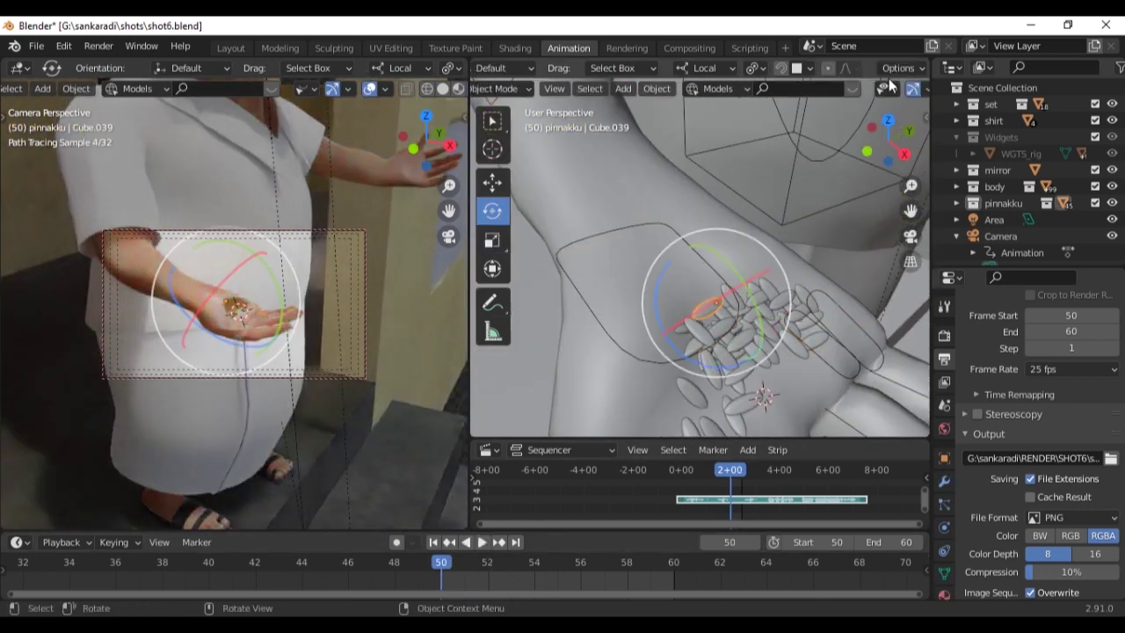
left_click(884, 89)
mouse_move(765, 220)
middle_mouse_down()
mouse_move(663, 284)
mouse_move(721, 309)
middle_mouse_up()
key("shift+space")
key("g")
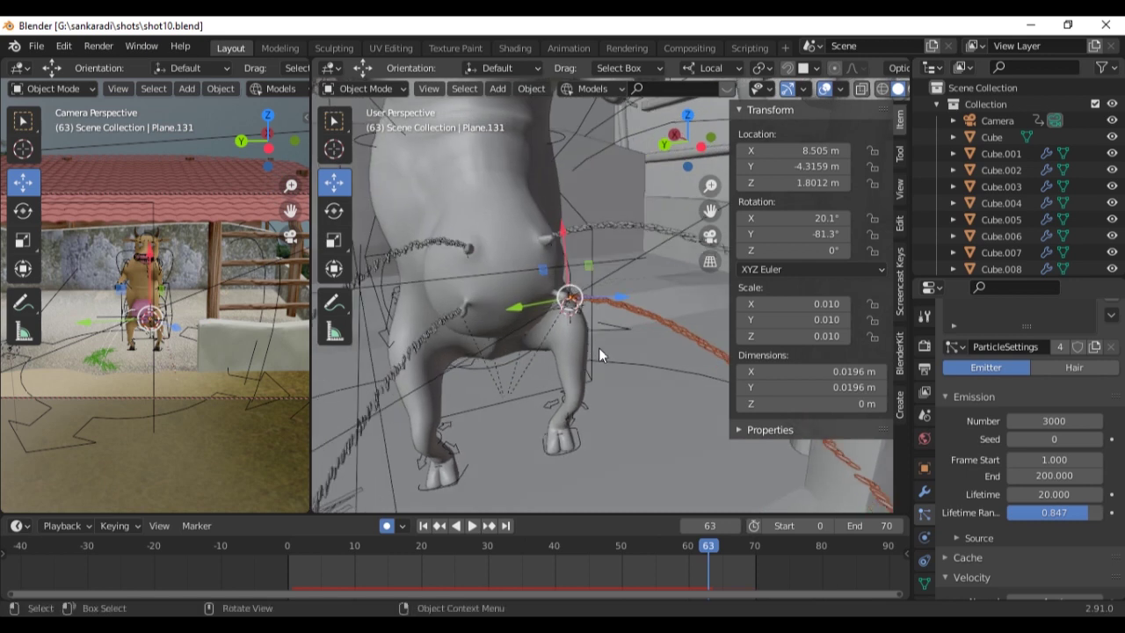
Check the cow's particle emitter and motion, then go to frame 36 in Material Preview
key("space")
key("space")
left_click(646, 332)
left_click(646, 332)
scroll(1012, 432, "down", 8)
scroll(1040, 436, "down", 5)
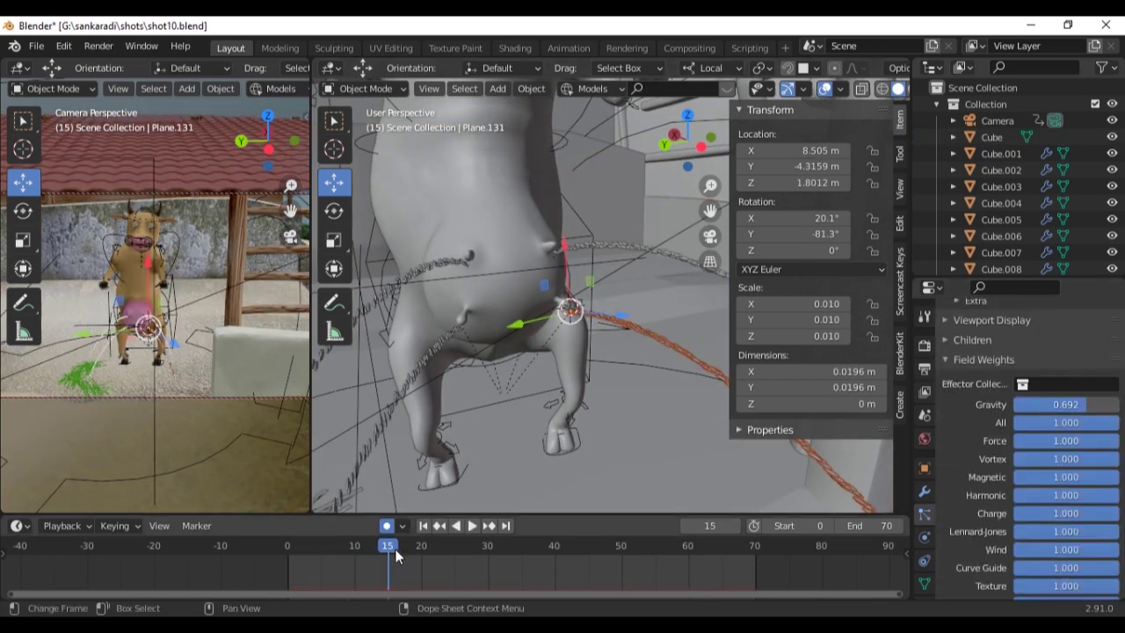
left_click_drag(395, 552, 614, 552)
mouse_move(690, 429)
middle_mouse_down()
mouse_move(543, 400)
mouse_move(623, 377)
mouse_move(530, 379)
mouse_move(580, 317)
mouse_move(354, 250)
middle_mouse_up()
key("space")
left_click(530, 567)
left_click(864, 89)
scroll(650, 386, "up", 3)
Select the cow rig in Pose Mode and rotate its hips bone at frame 36
left_click(585, 310)
left_click(334, 146)
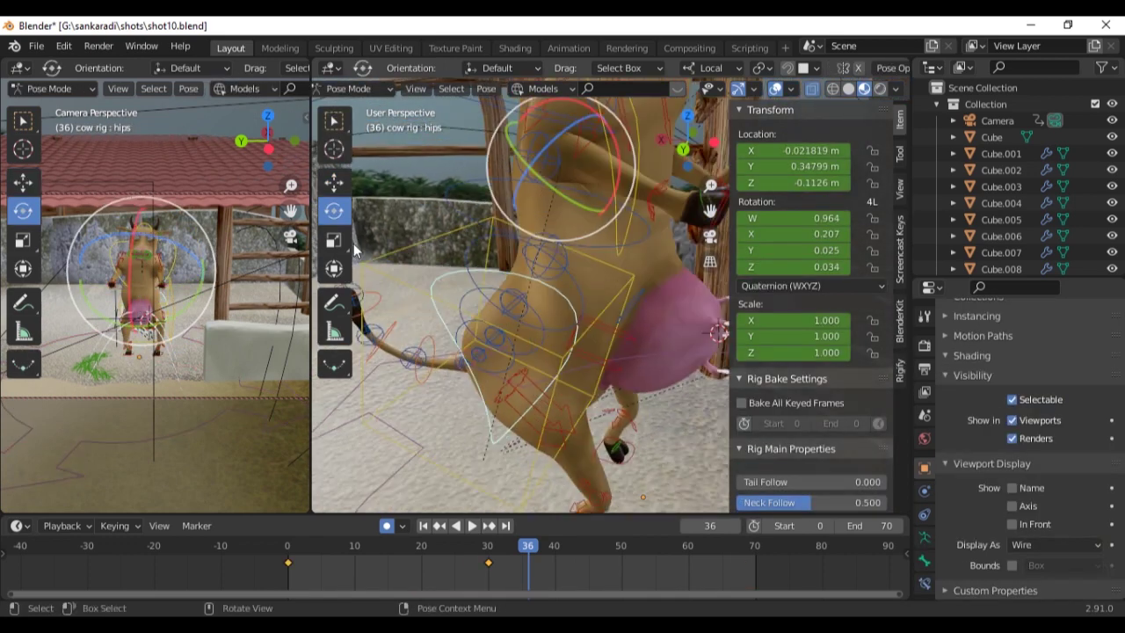
left_click_drag(719, 332, 641, 327)
middle_click_drag(642, 327, 513, 534)
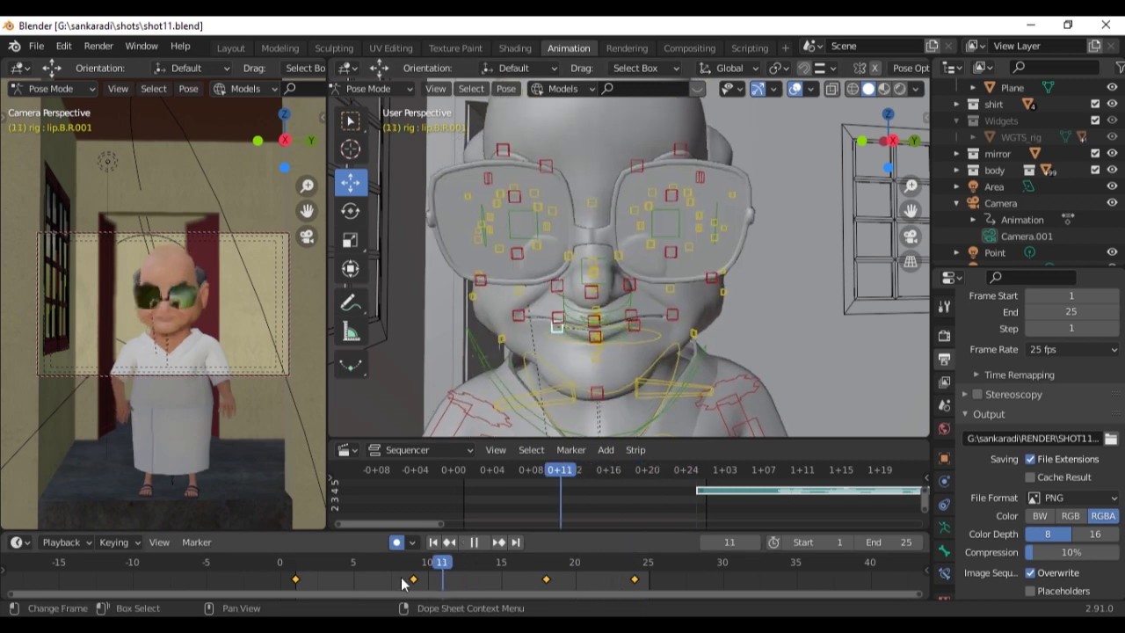
Stop playback and jump to keyframe 24 in Material Preview
key("space")
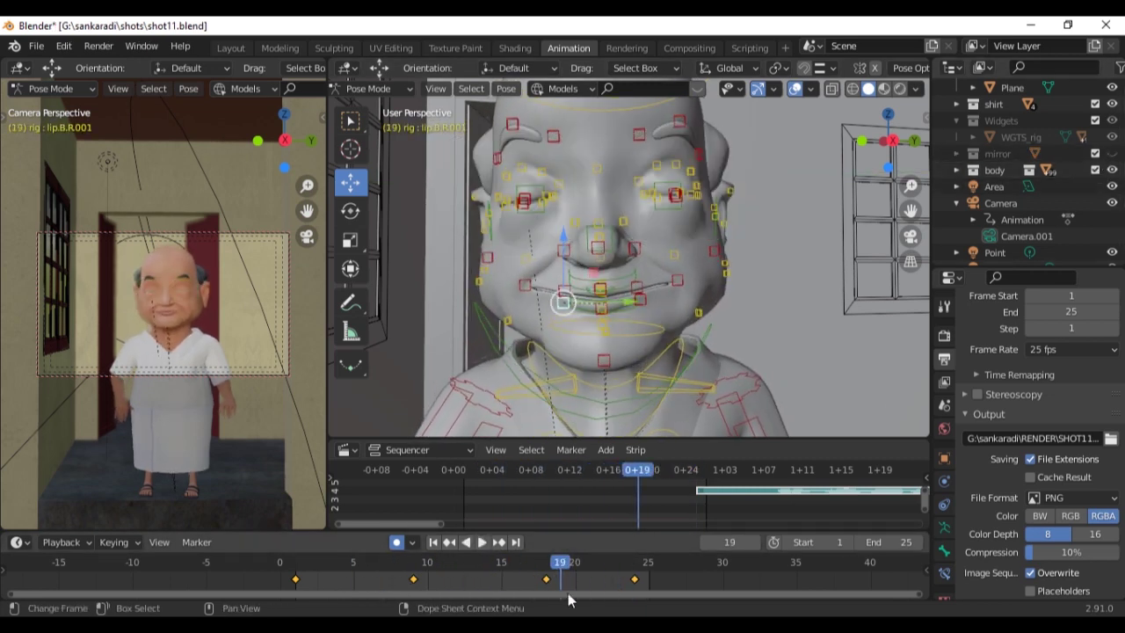
key("space")
key("z")
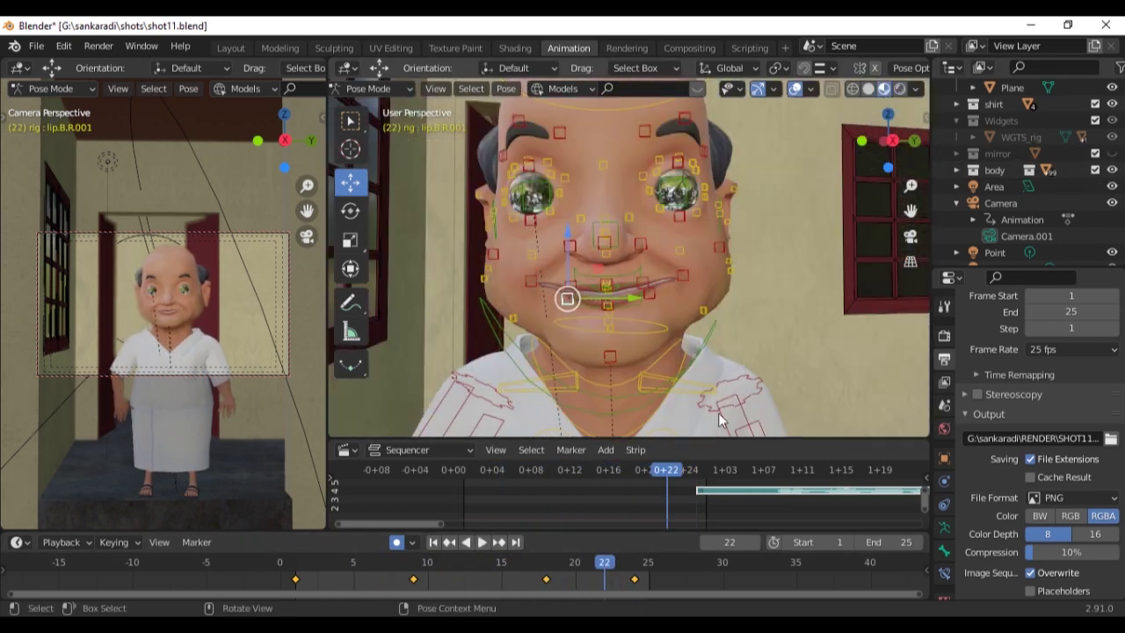
key("Up")
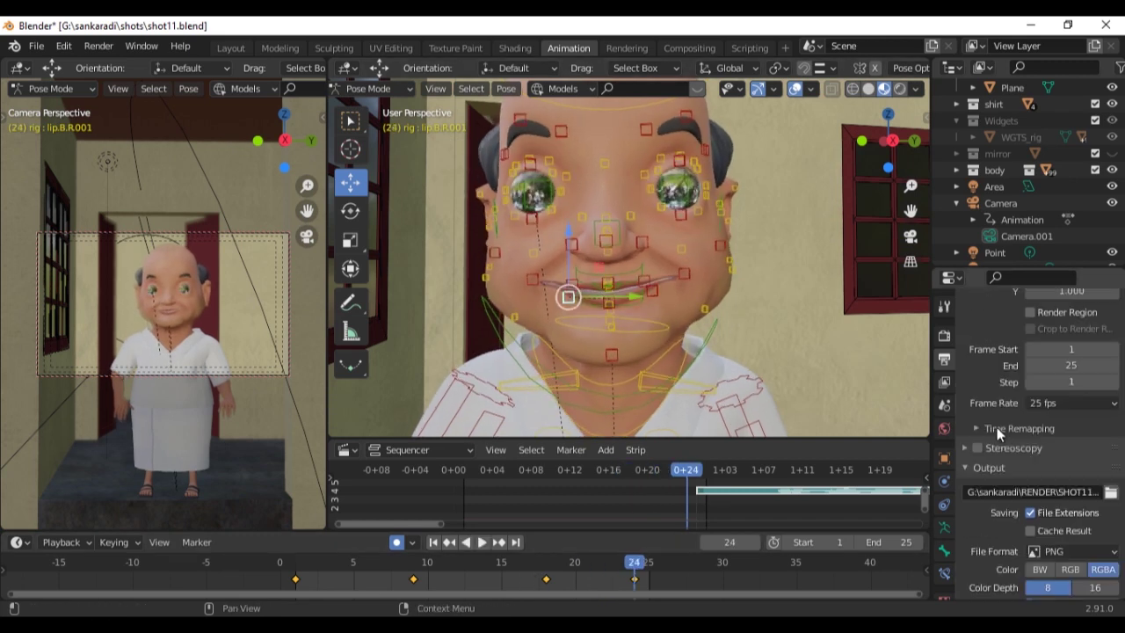
scroll(997, 427, "up", 3)
Review the view layer, render and output settings, then render the shot11 animation
left_click(944, 382)
left_click(943, 335)
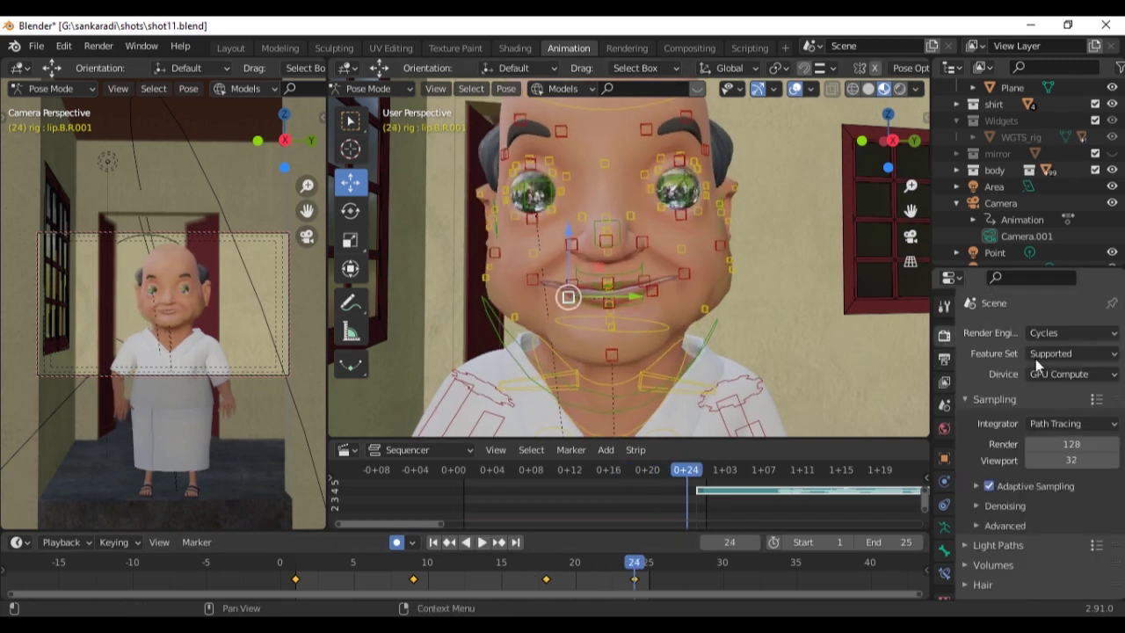
scroll(1063, 485, "down", 2)
left_click(944, 359)
scroll(1045, 493, "down", 4)
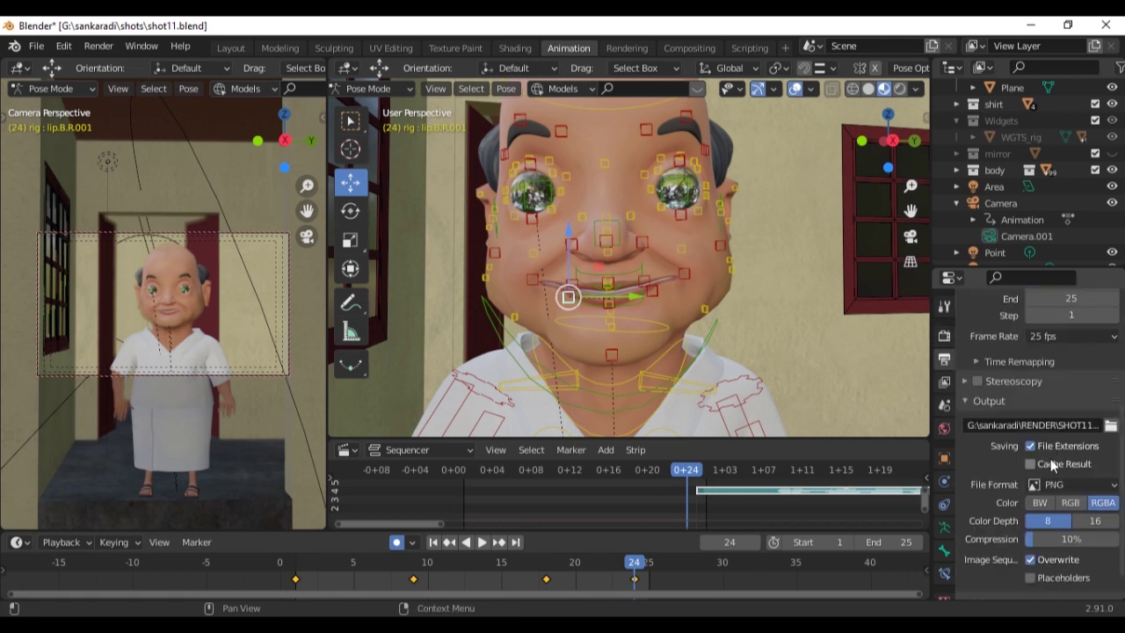
scroll(1042, 497, "down", 1)
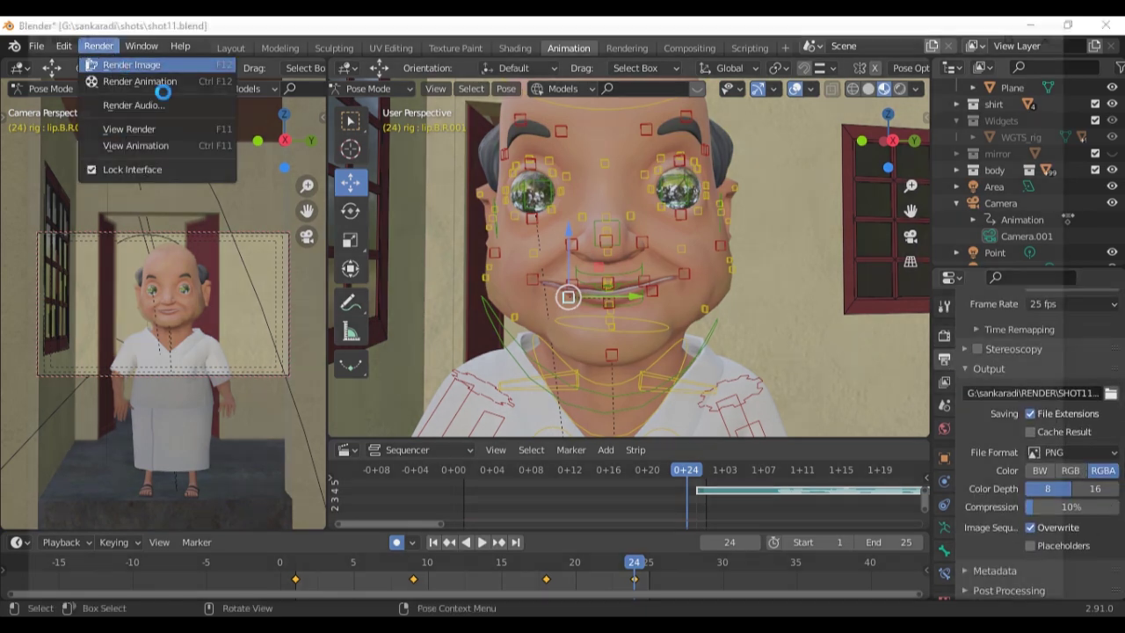
left_click(150, 81)
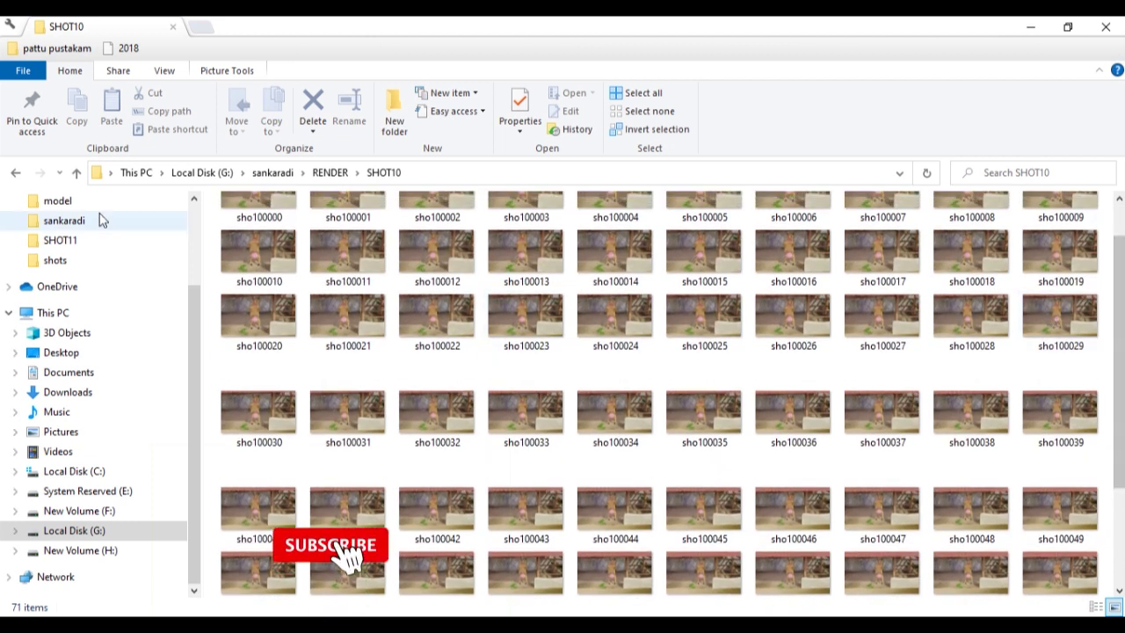
Browse the SHOT9, SHOT8 and SHOT5 render folders, then open SHOT2 and scroll its frames
left_click(76, 172)
double_click(251, 368)
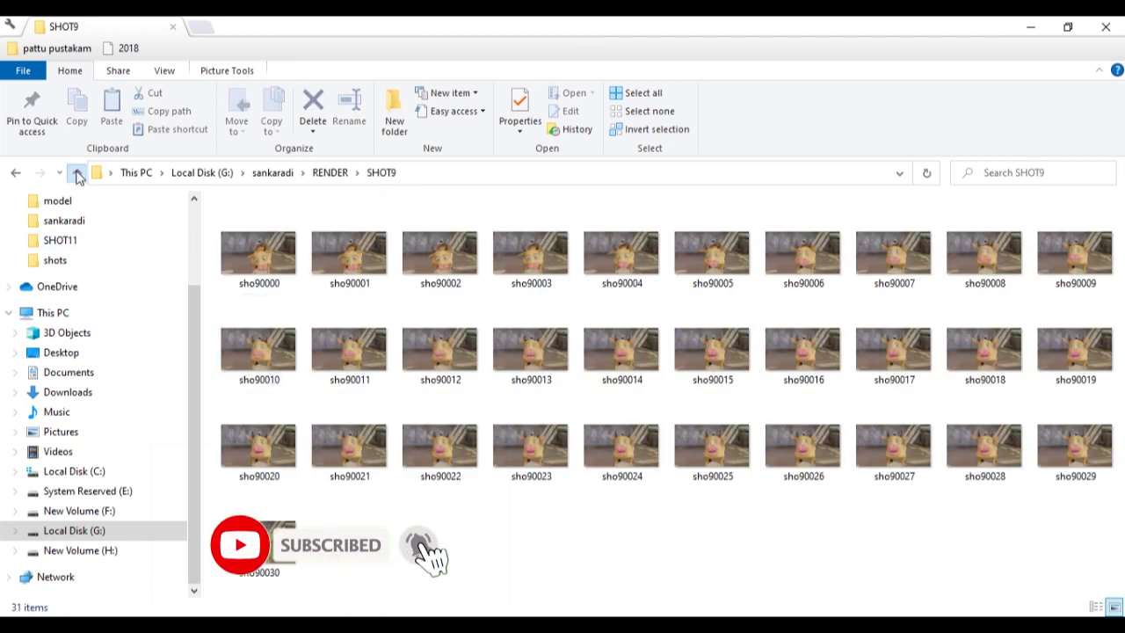
left_click(77, 174)
double_click(249, 348)
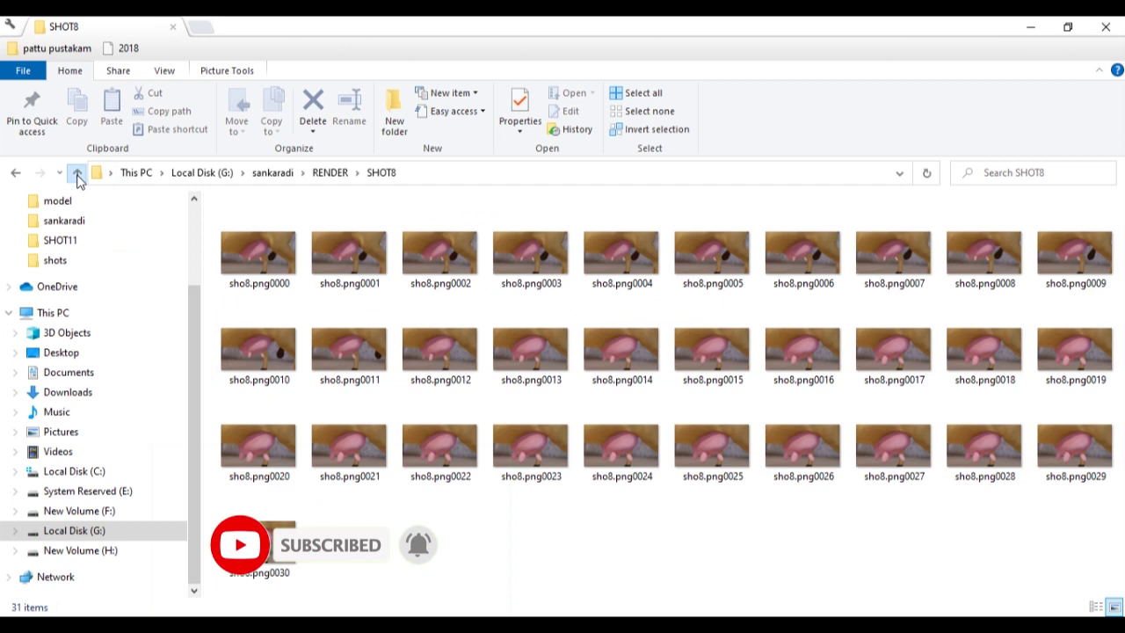
left_click(76, 174)
double_click(246, 304)
left_click(77, 174)
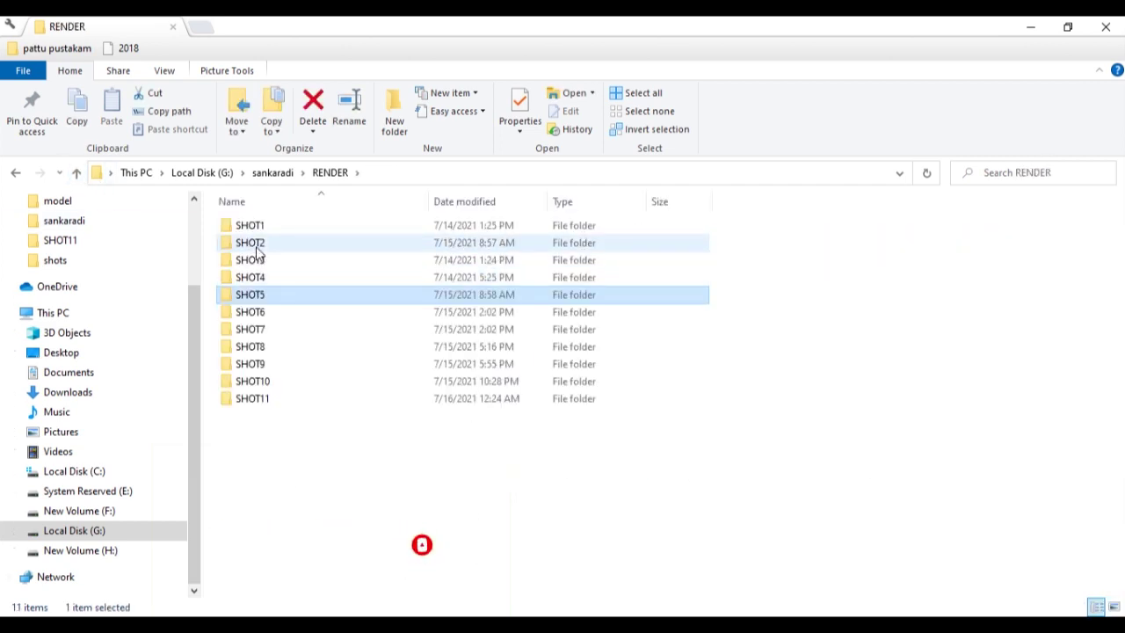
double_click(252, 243)
mouse_move(1121, 278)
left_mouse_down()
mouse_move(1114, 500)
mouse_move(1104, 384)
left_mouse_up()
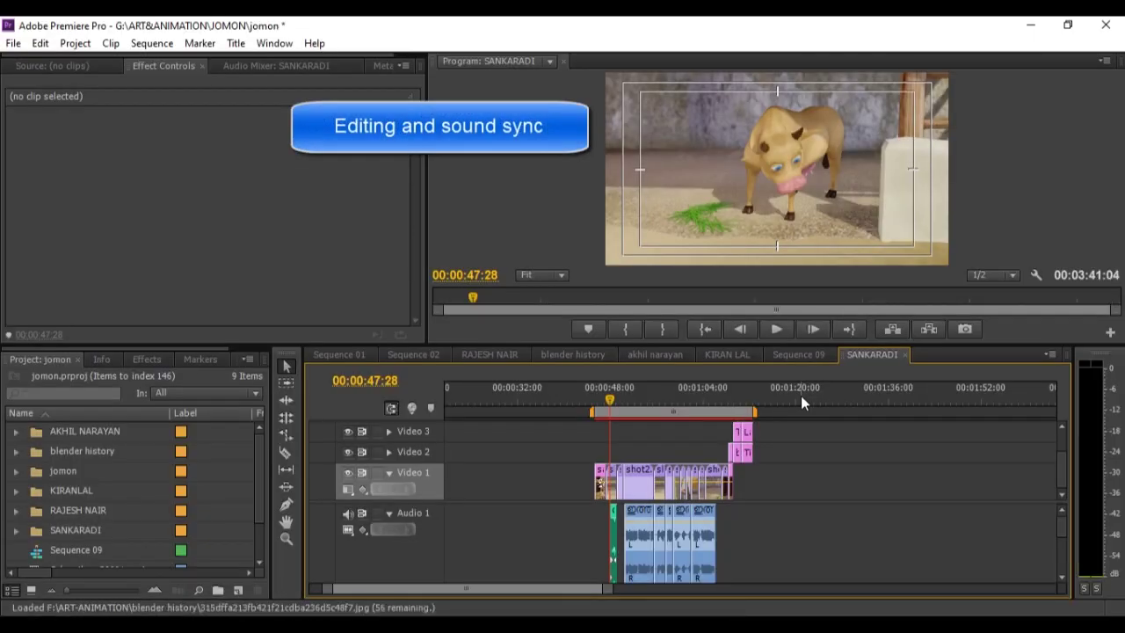
key("equal")
key("equal")
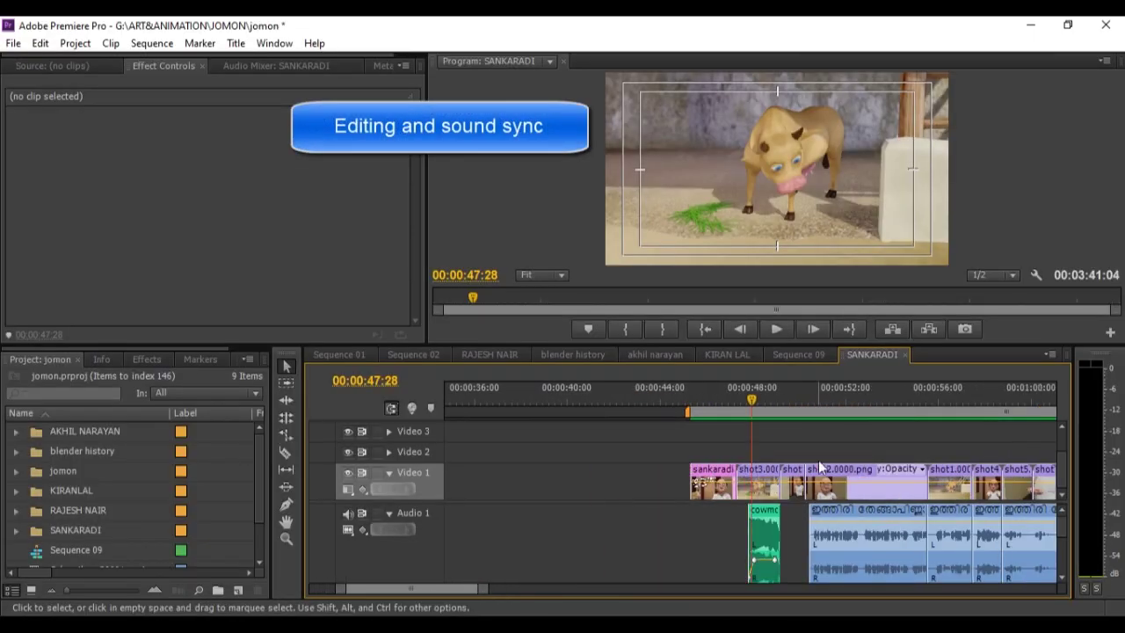
key("equal")
left_click_drag(639, 403, 922, 450)
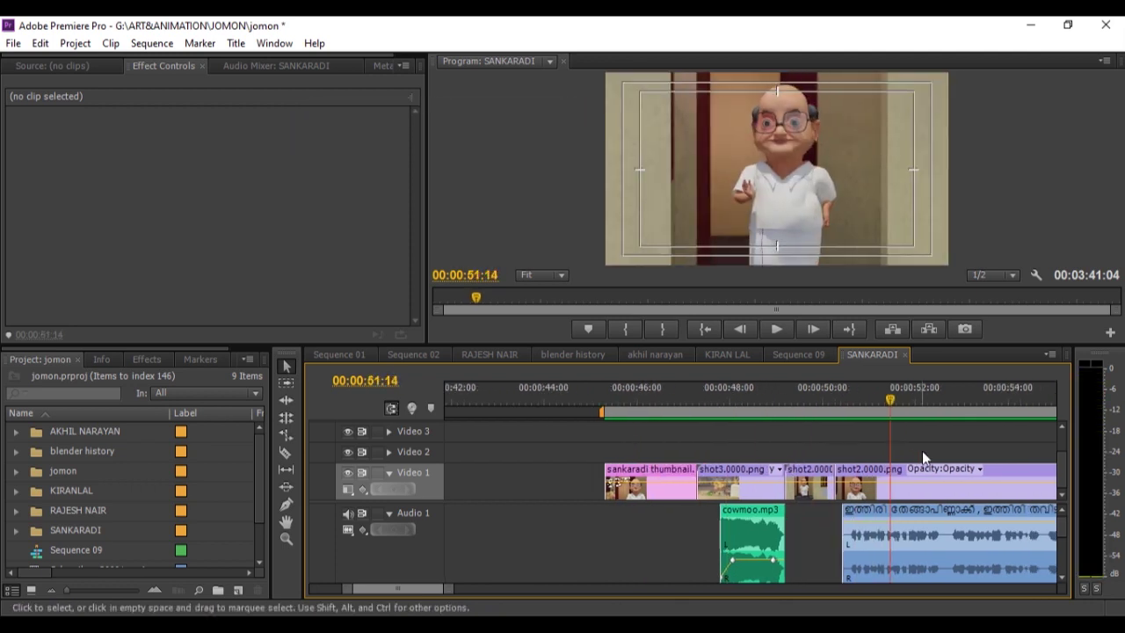
scroll(919, 452, "down", 2)
scroll(896, 461, "down", 2)
scroll(456, 582, "down", 2)
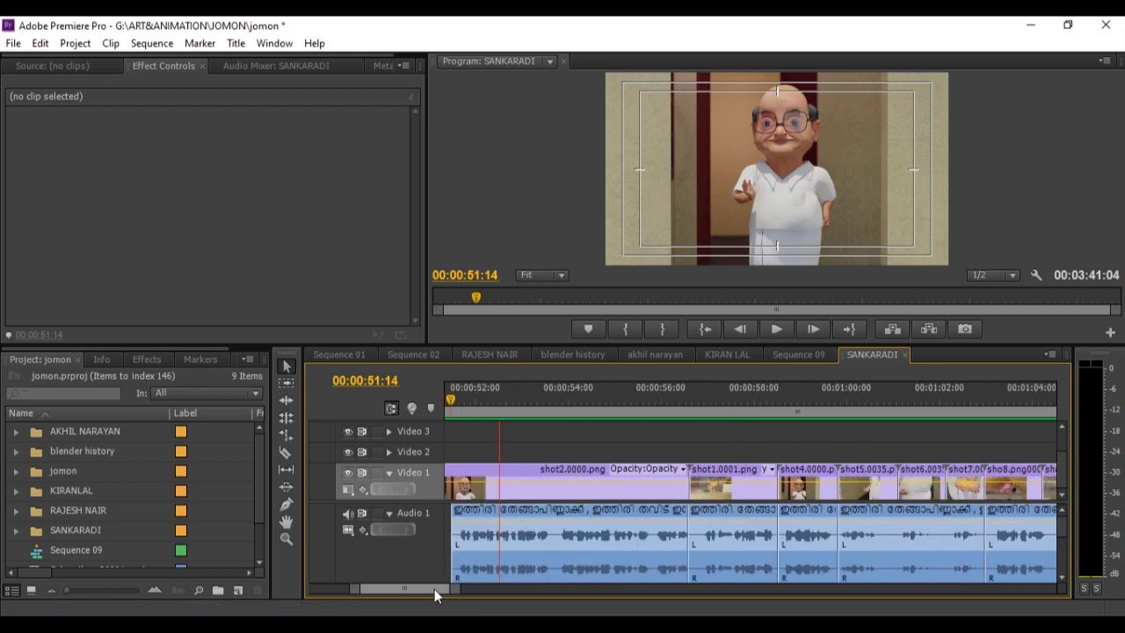
scroll(435, 588, "down", 2)
scroll(437, 588, "down", 1)
mouse_move(555, 406)
left_mouse_down()
mouse_move(1027, 398)
mouse_move(658, 492)
mouse_move(502, 555)
mouse_move(569, 543)
mouse_move(500, 571)
mouse_move(615, 530)
left_mouse_up()
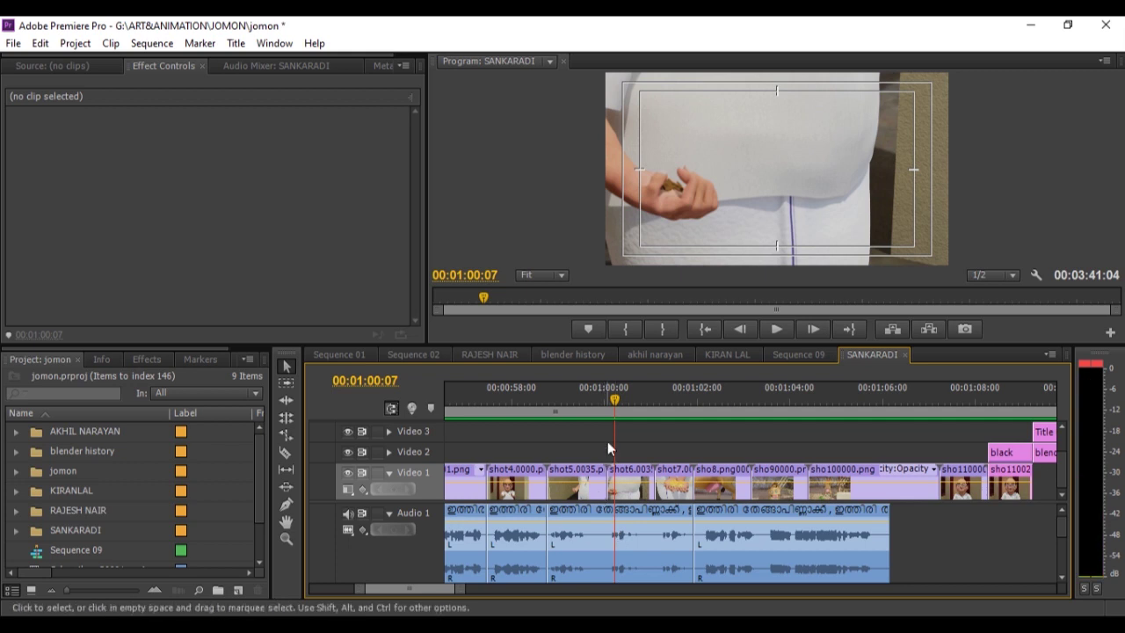
mouse_move(396, 594)
left_mouse_down()
mouse_move(409, 595)
mouse_move(390, 595)
left_mouse_up()
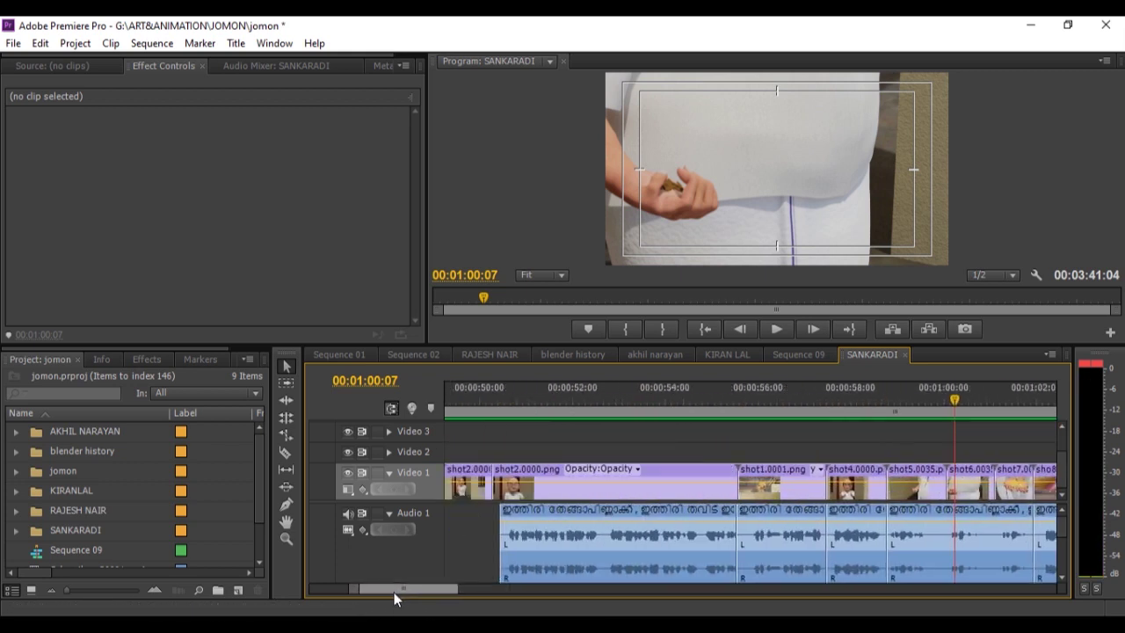
left_click(587, 398)
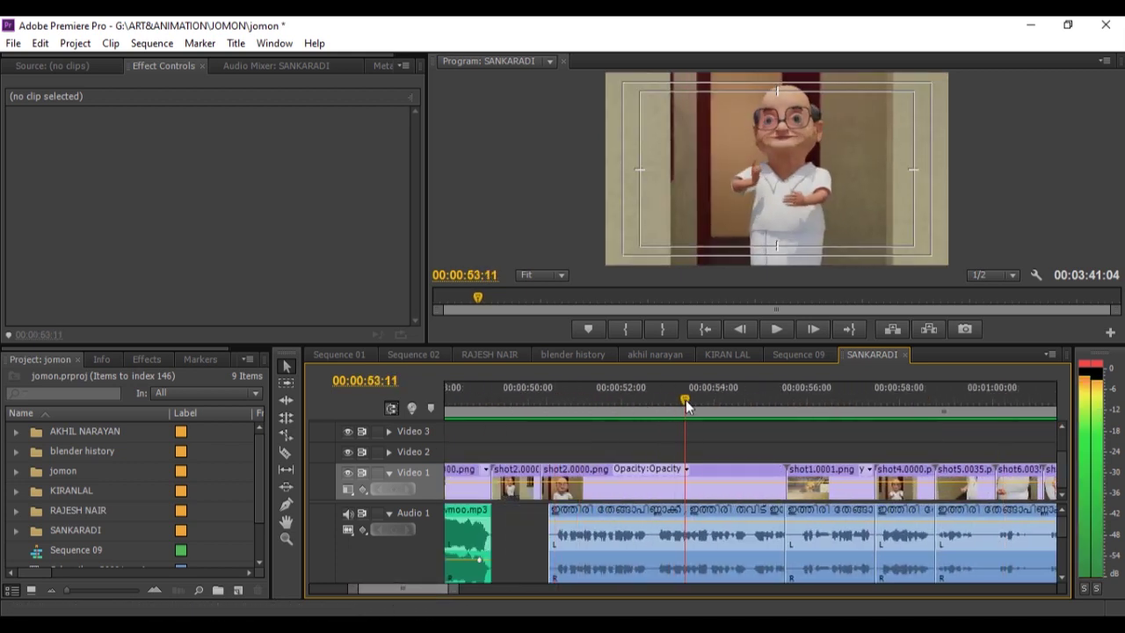
left_click_drag(771, 415, 722, 428)
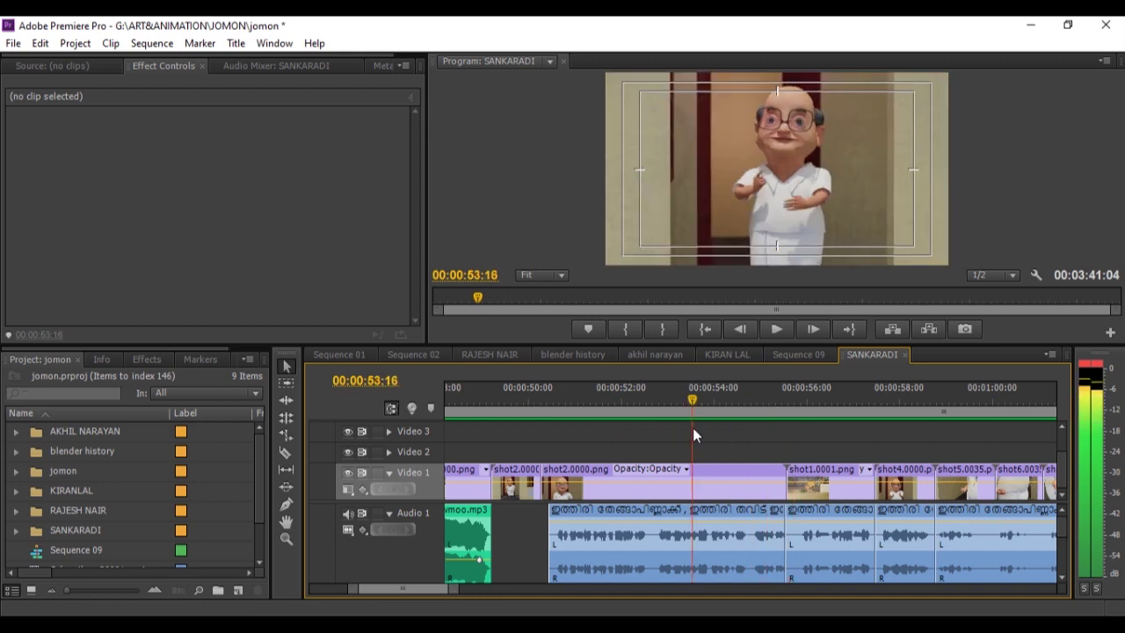